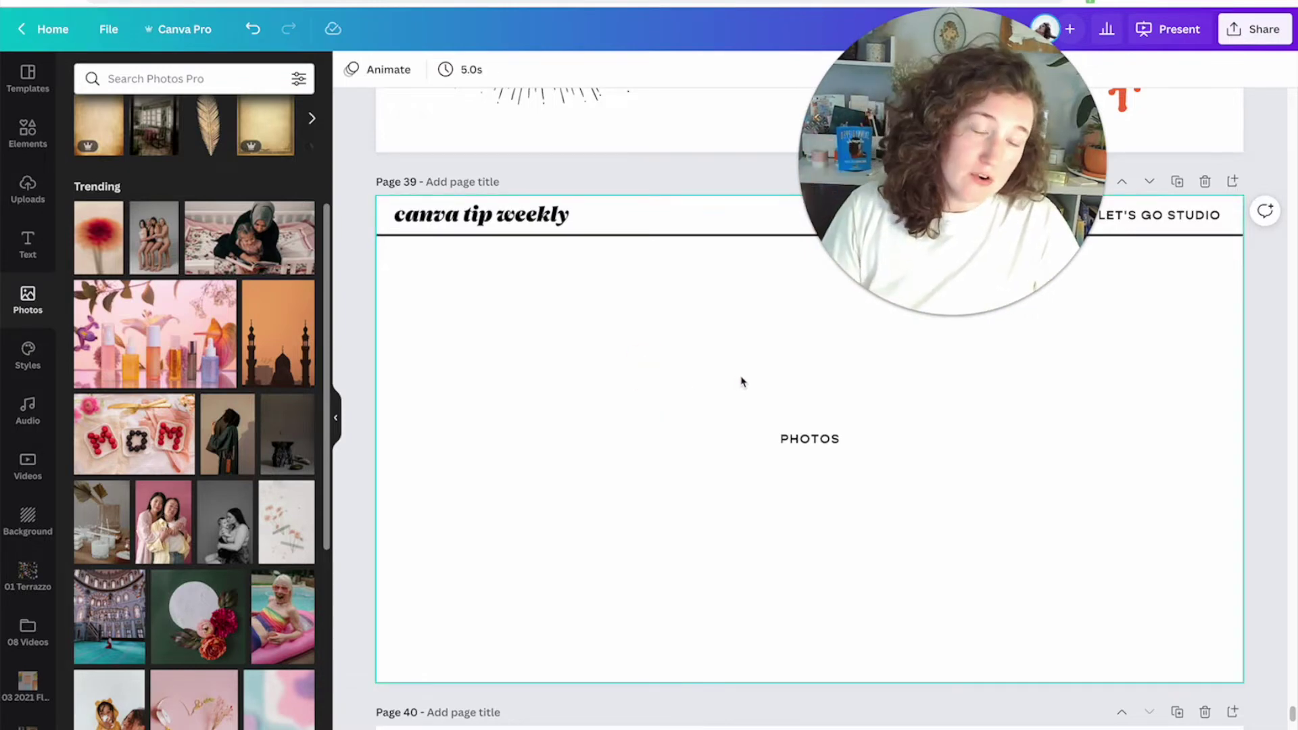
Step: Open the Elements library and scroll up and down through its graphics collections
mouse_move(936, 182)
drag(936, 183, 342, 238)
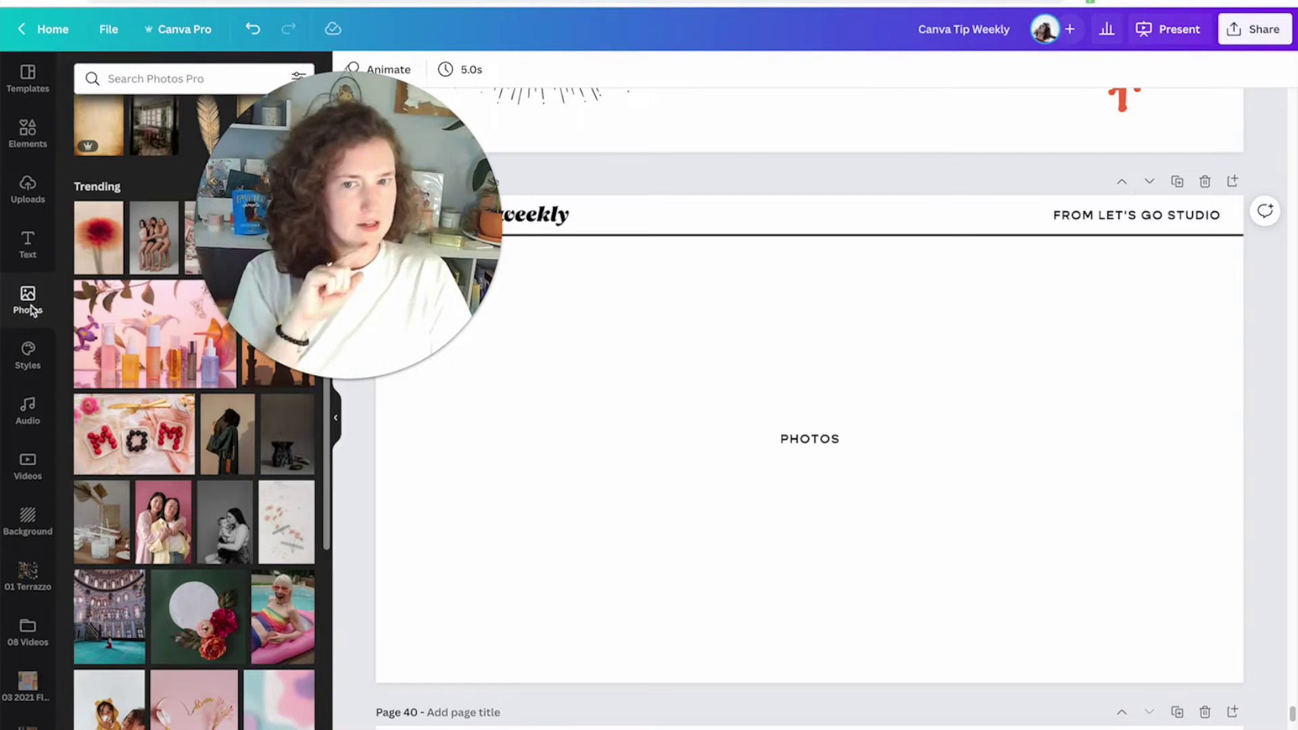
click(28, 139)
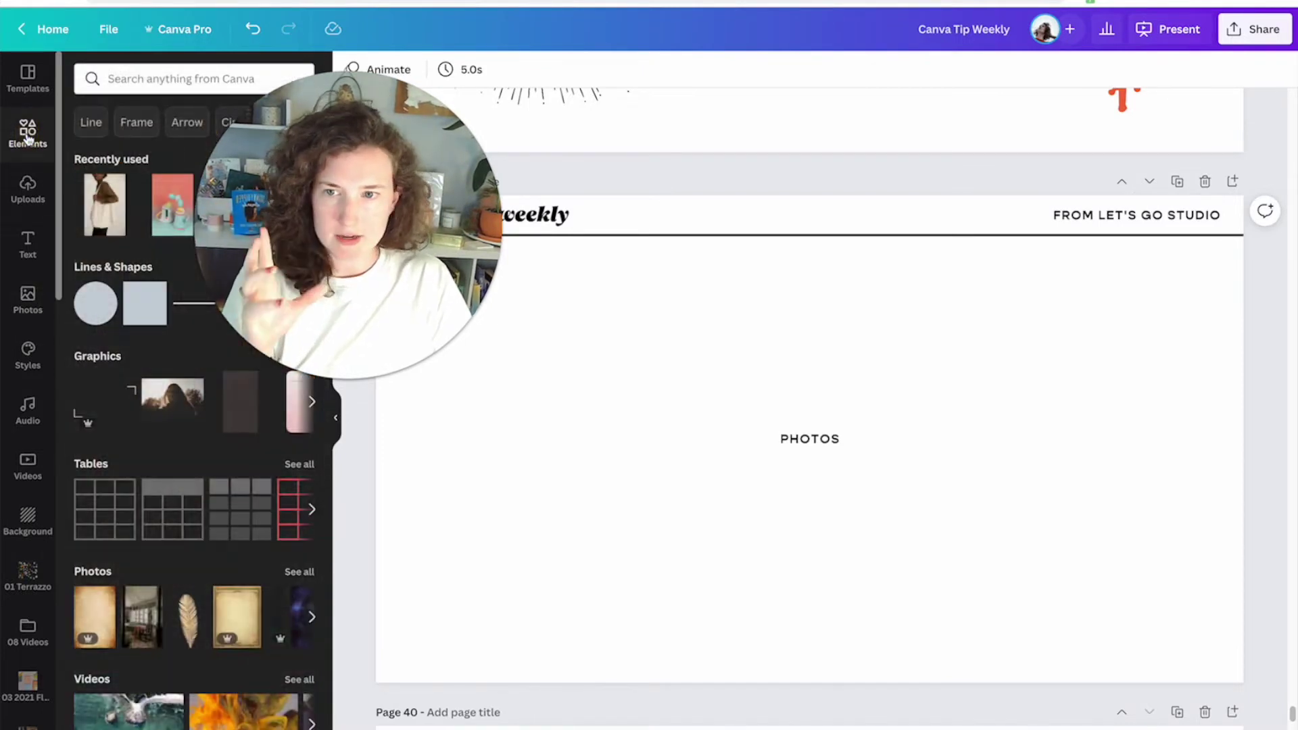
scroll(160, 510, down, 2)
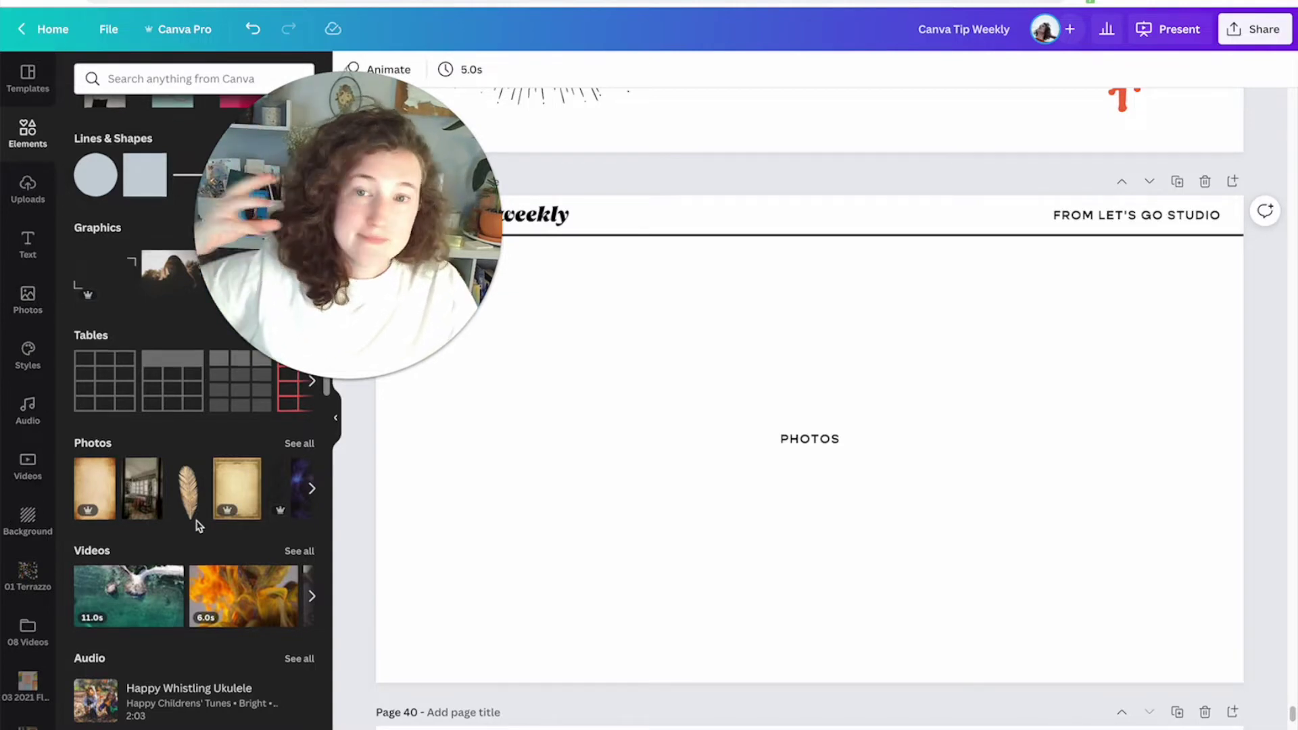
scroll(195, 541, down, 15)
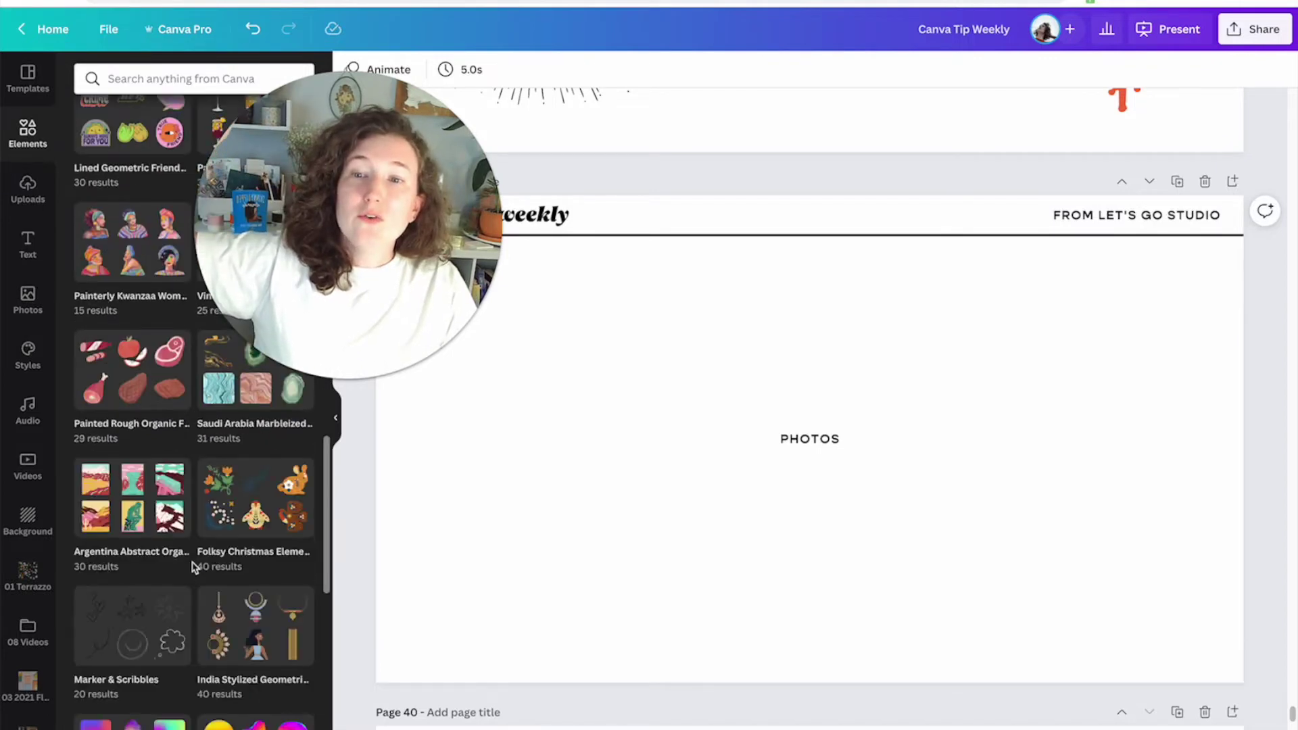
scroll(195, 567, up, 2)
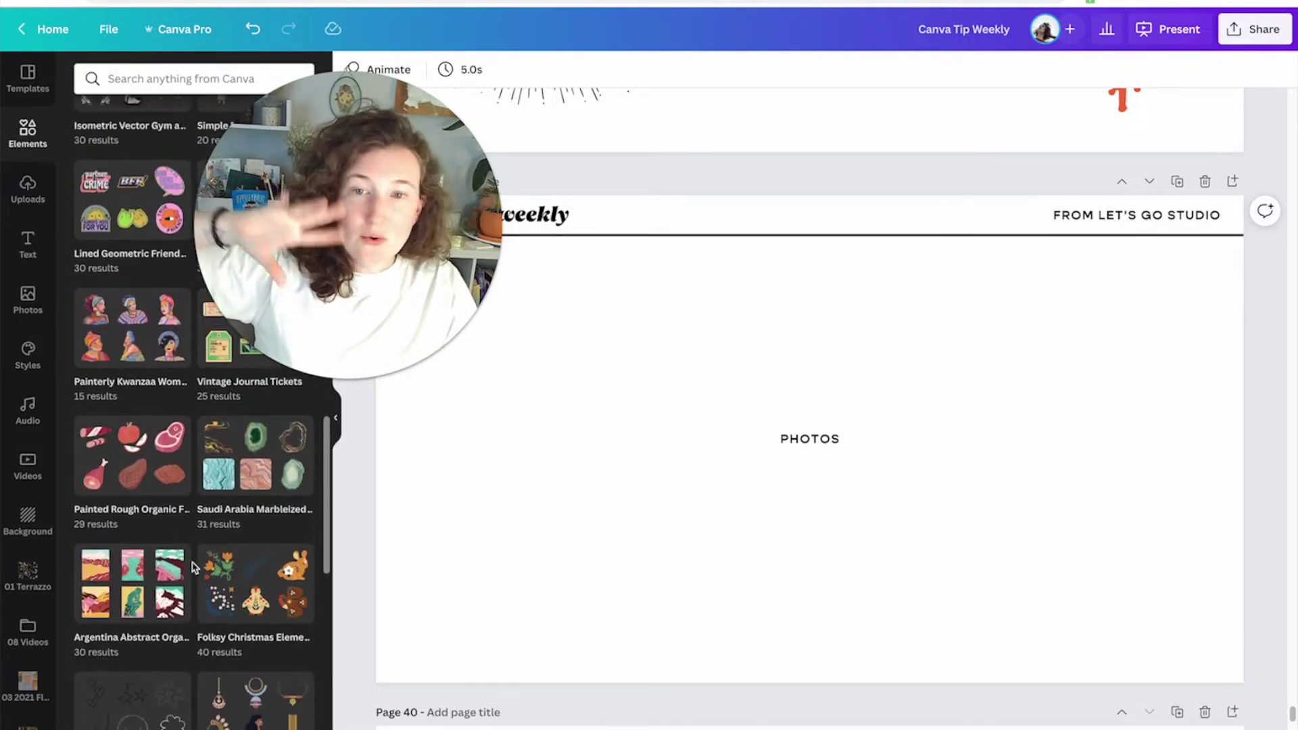
scroll(194, 566, up, 5)
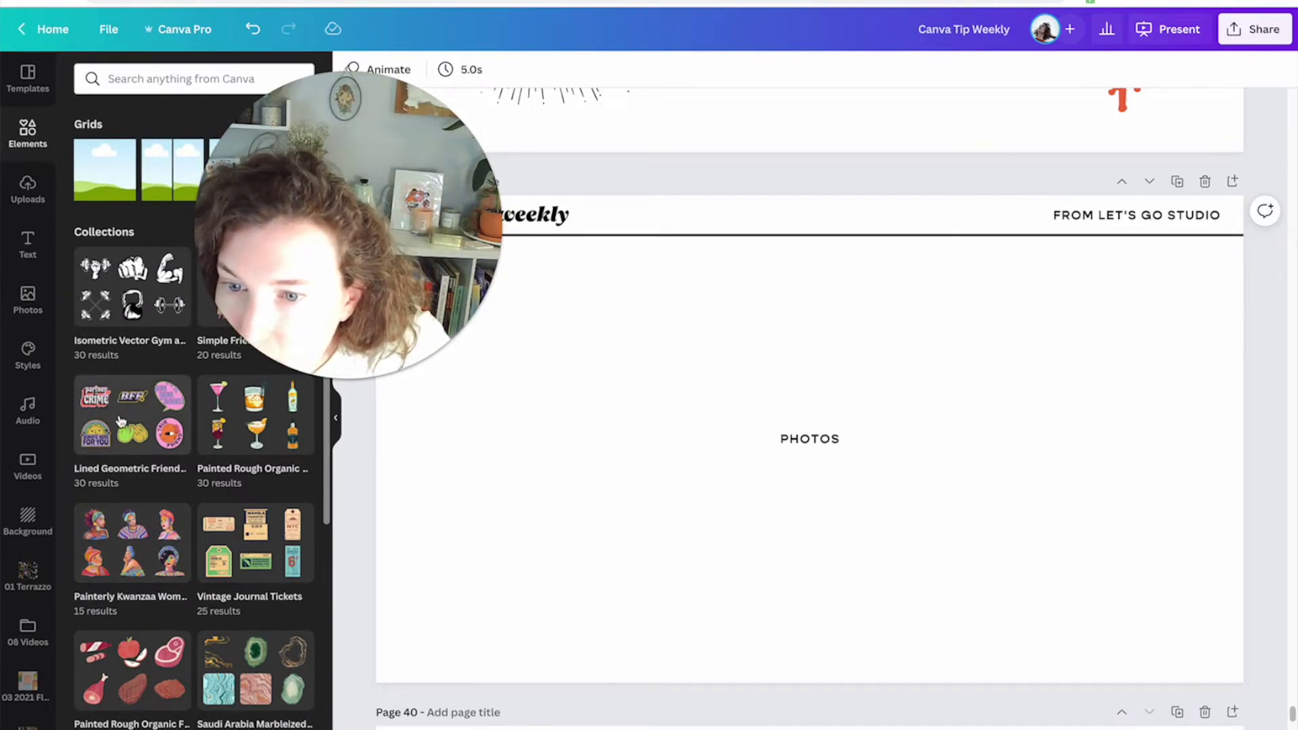
scroll(276, 441, up, 2)
scroll(275, 441, down, 3)
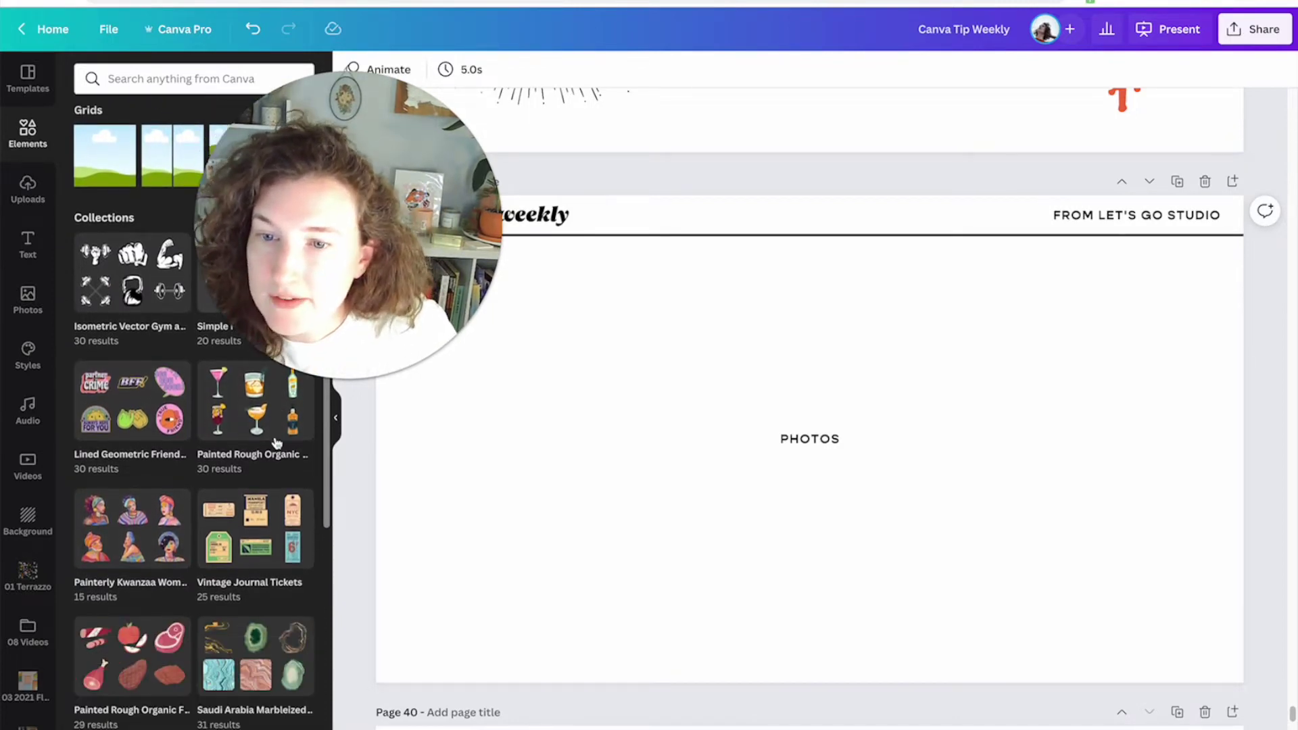
scroll(276, 443, down, 10)
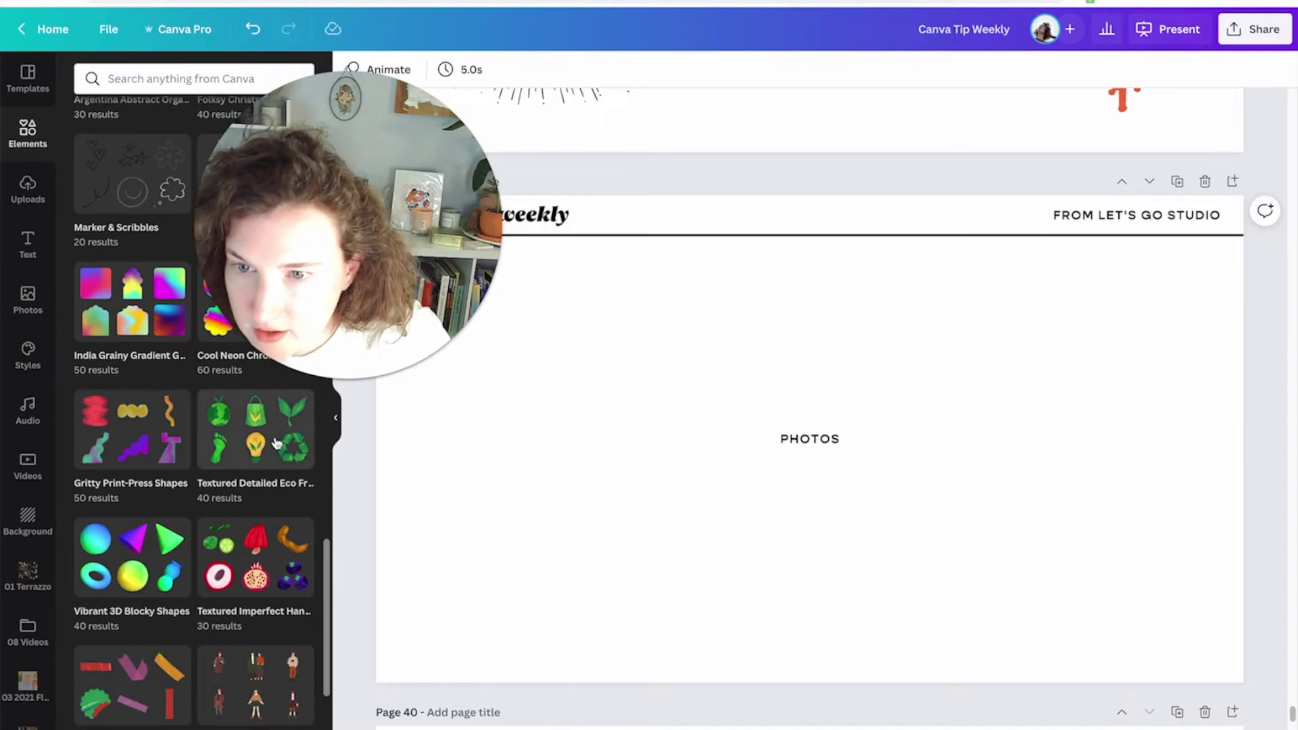
scroll(276, 443, down, 3)
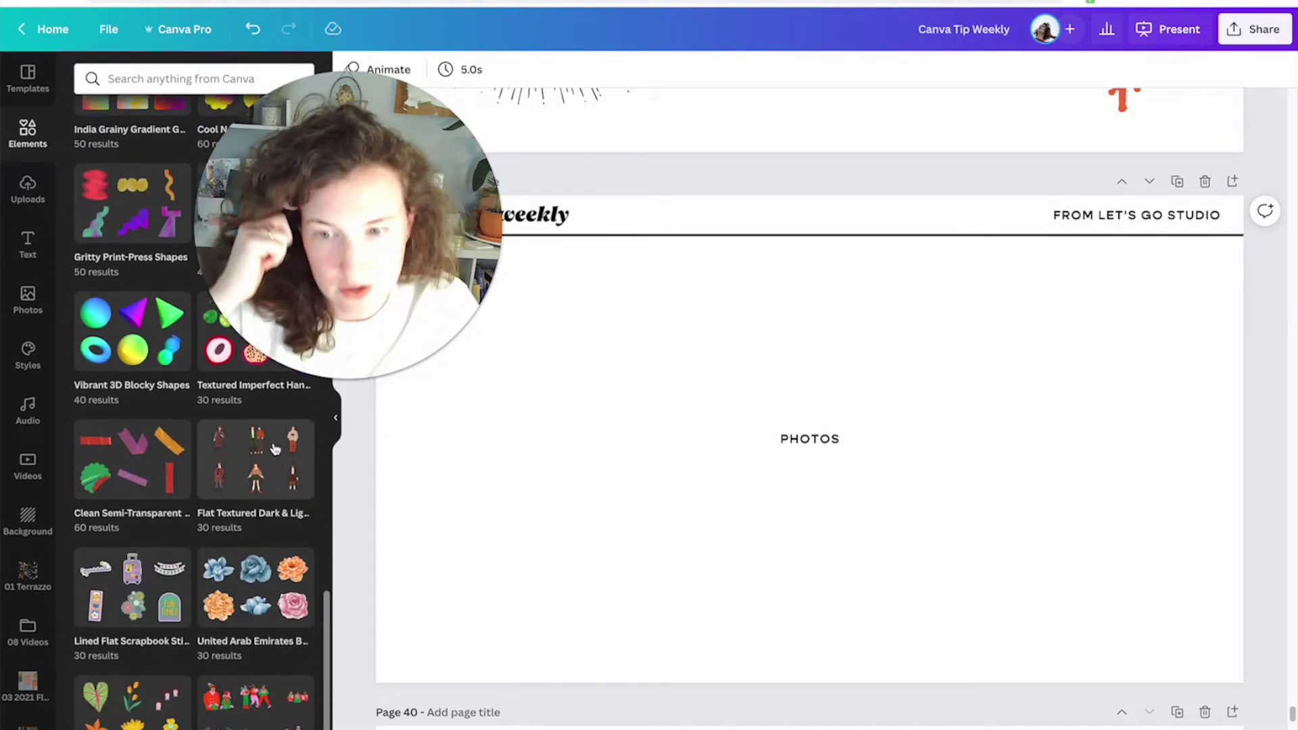
scroll(267, 433, up, 3)
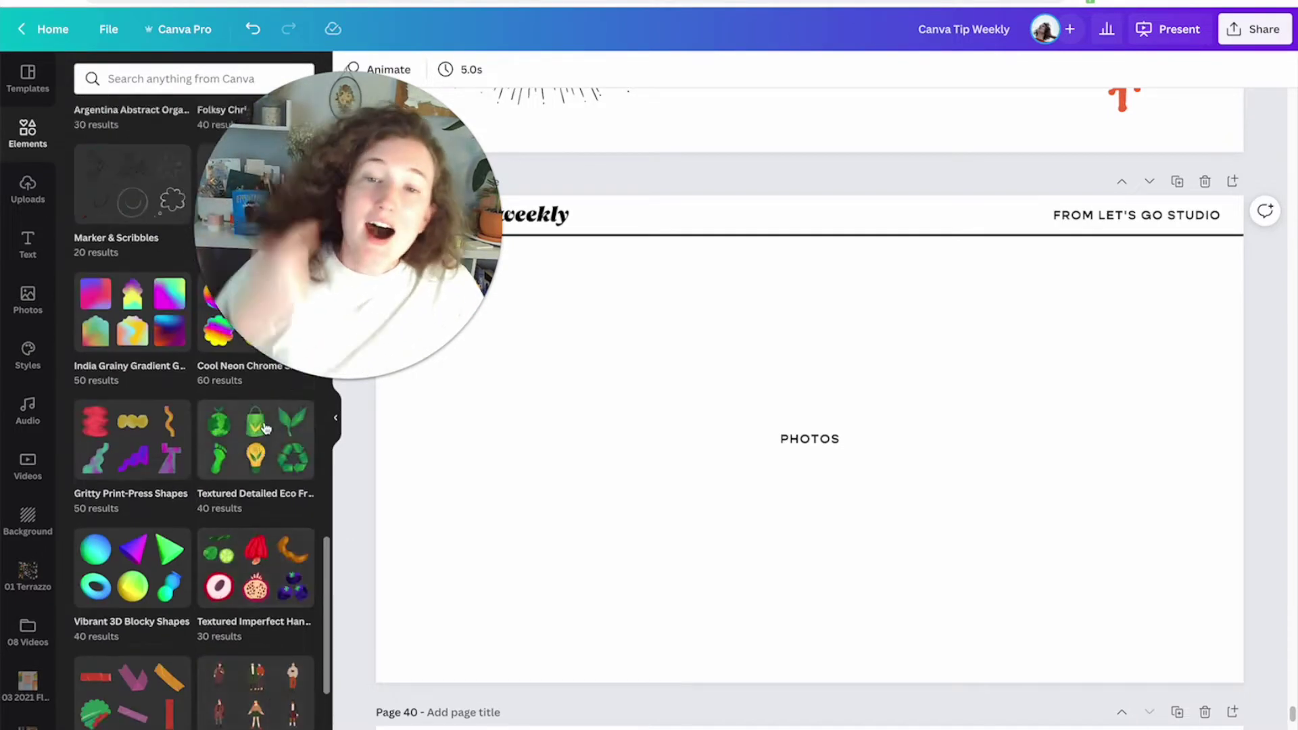
scroll(265, 428, up, 8)
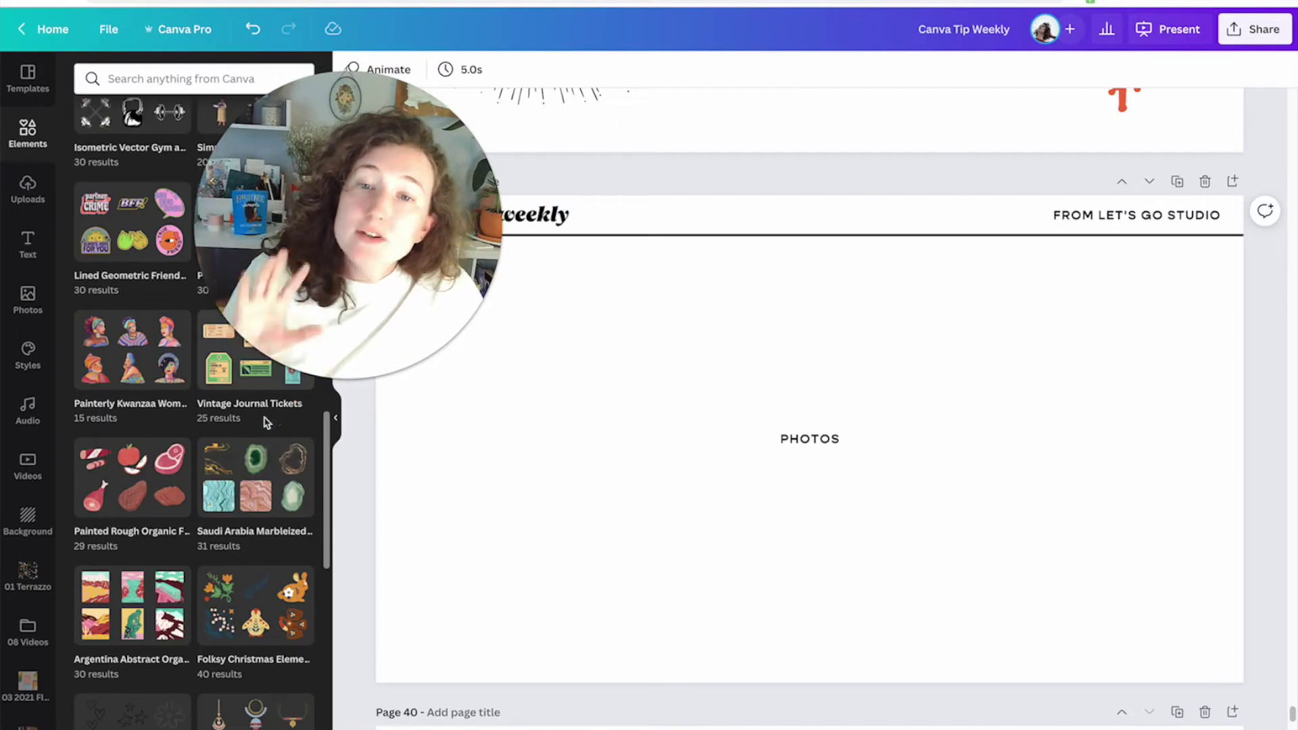
click(25, 302)
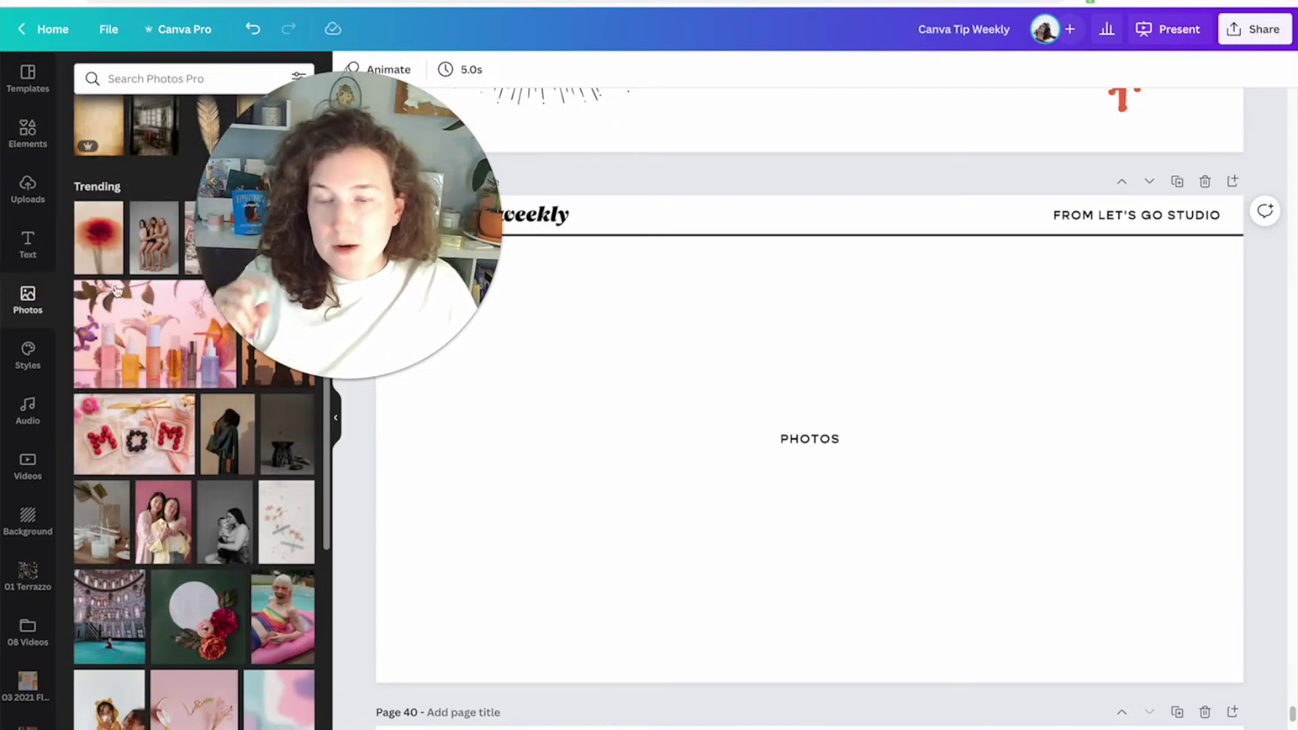
Step: Add the blurry red flower photo and move it to the page's right side
drag(249, 262, 414, 234)
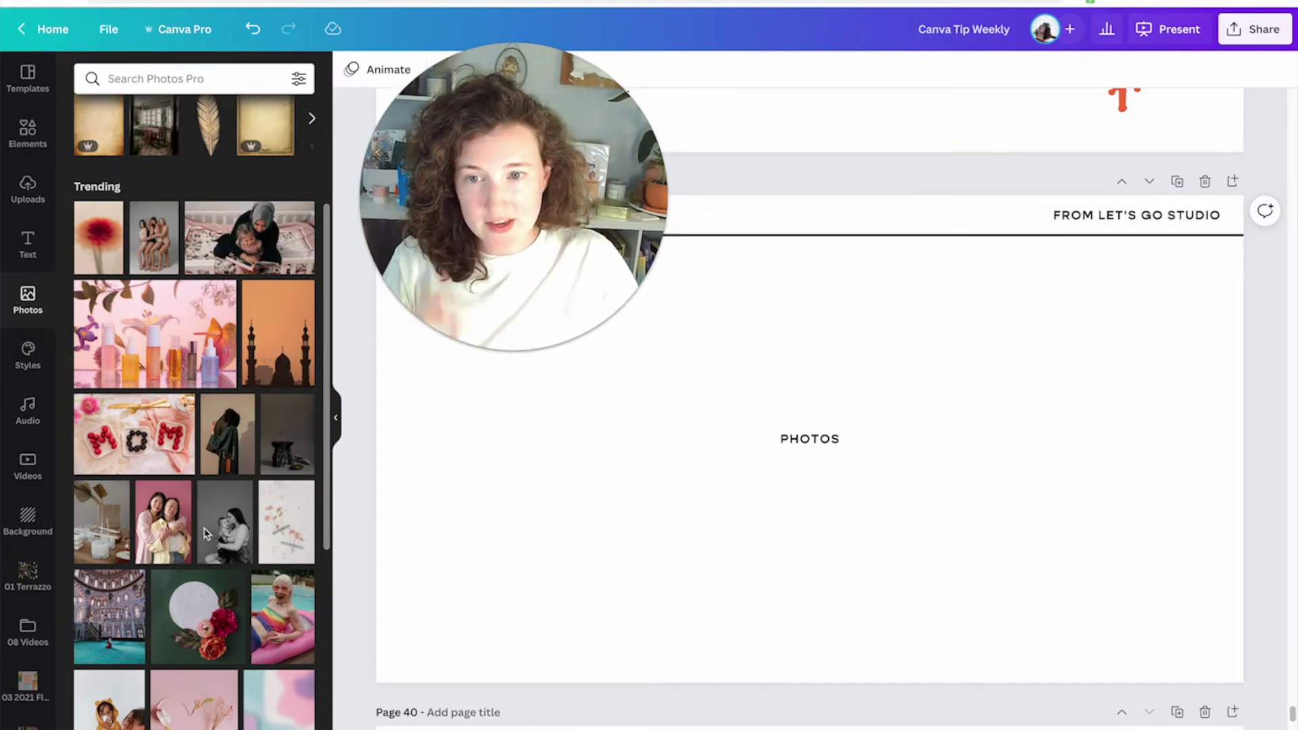
scroll(203, 521, down, 2)
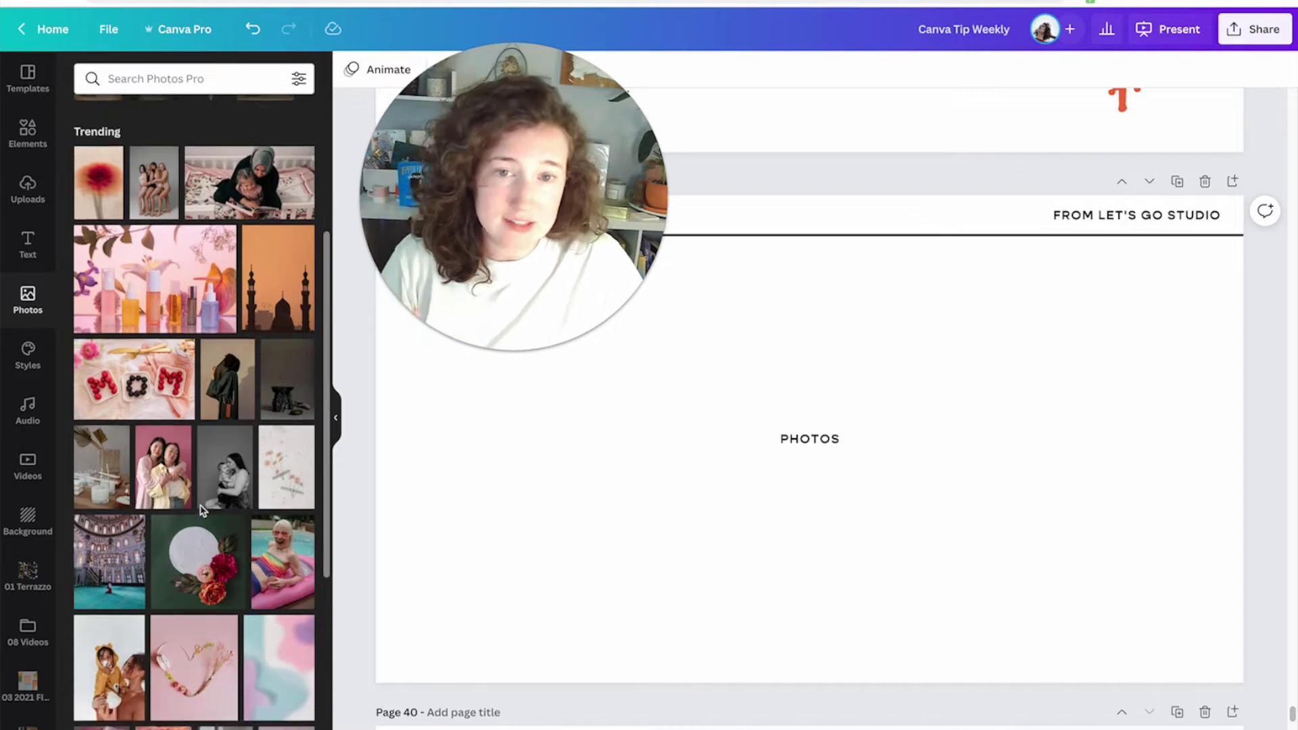
scroll(203, 507, down, 3)
scroll(196, 405, up, 2)
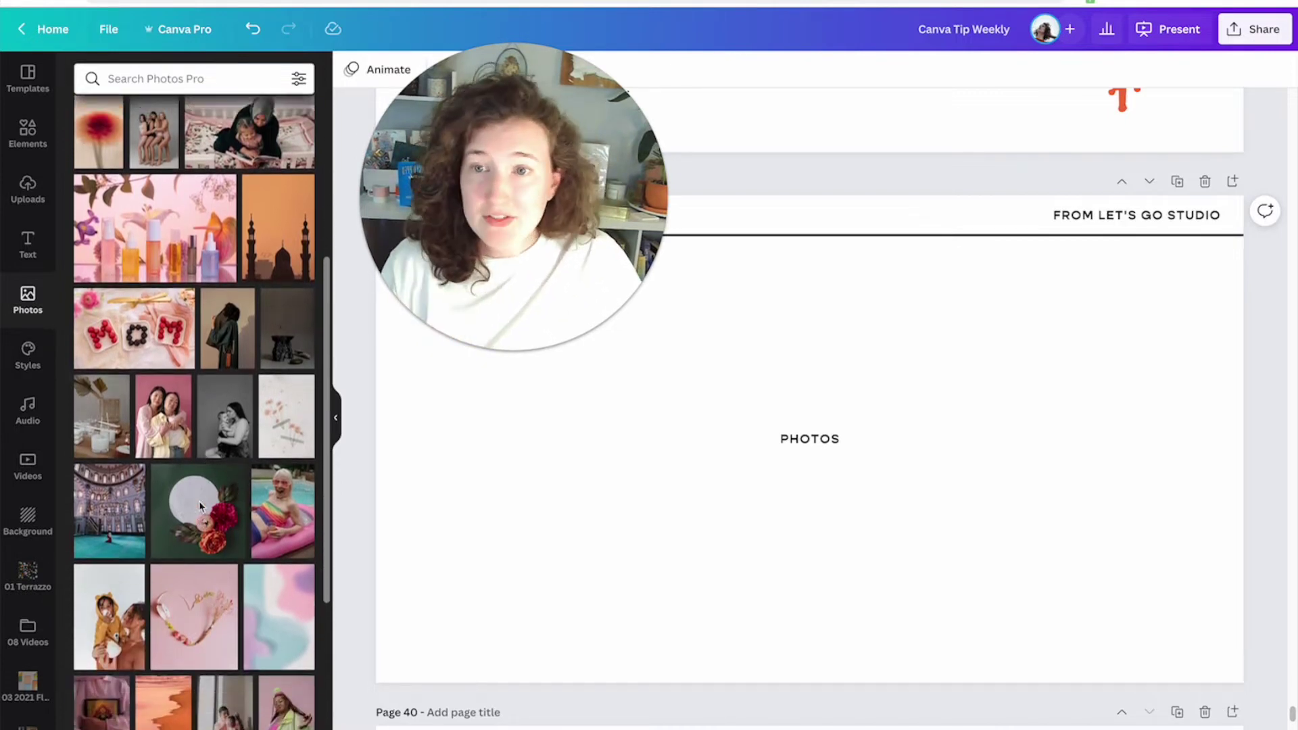
click(98, 155)
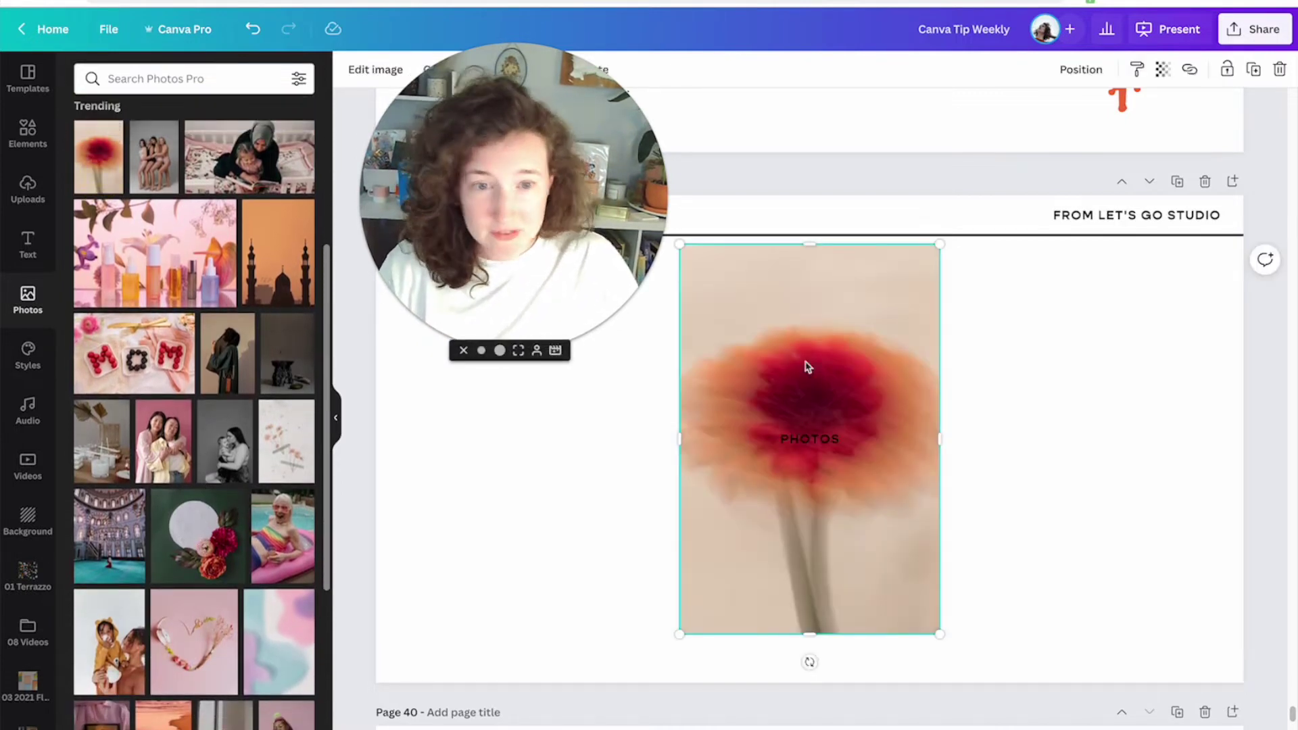
drag(806, 367, 1040, 379)
Step: Add the daisy photo and line it up beside the red flower
scroll(223, 602, down, 10)
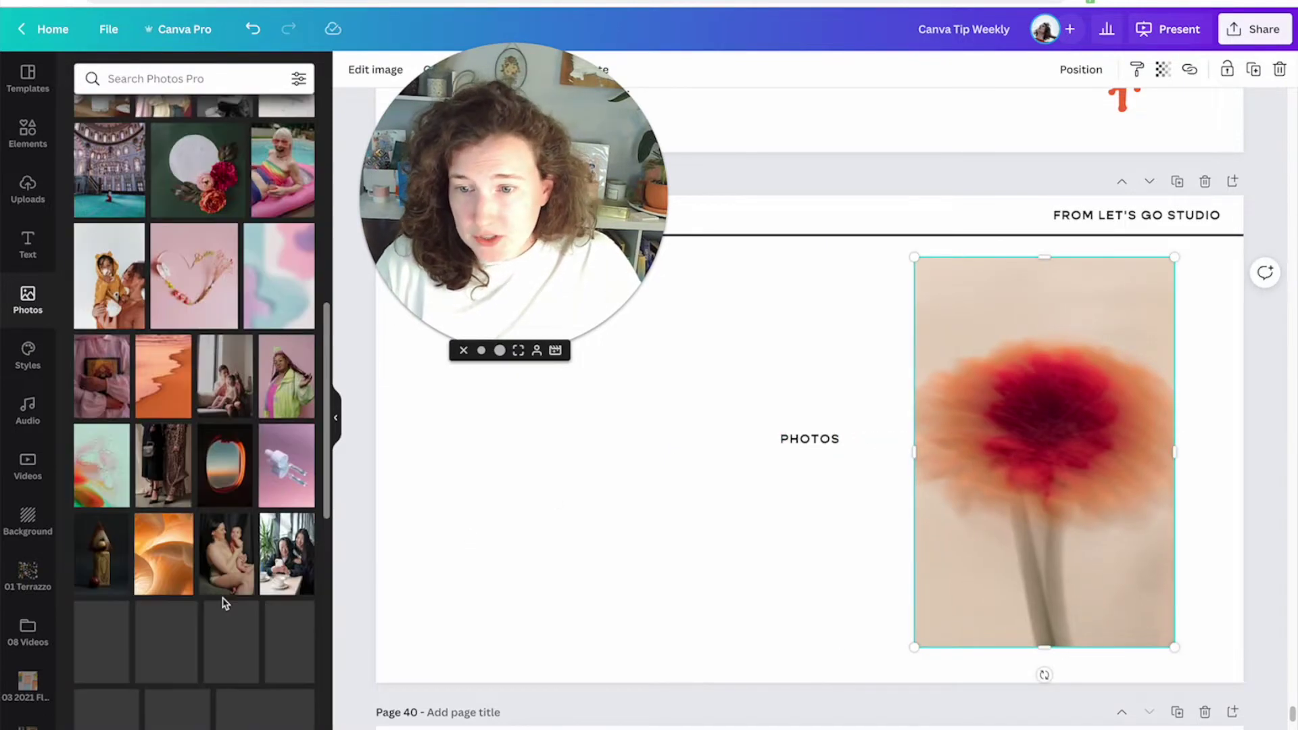
scroll(223, 602, down, 1)
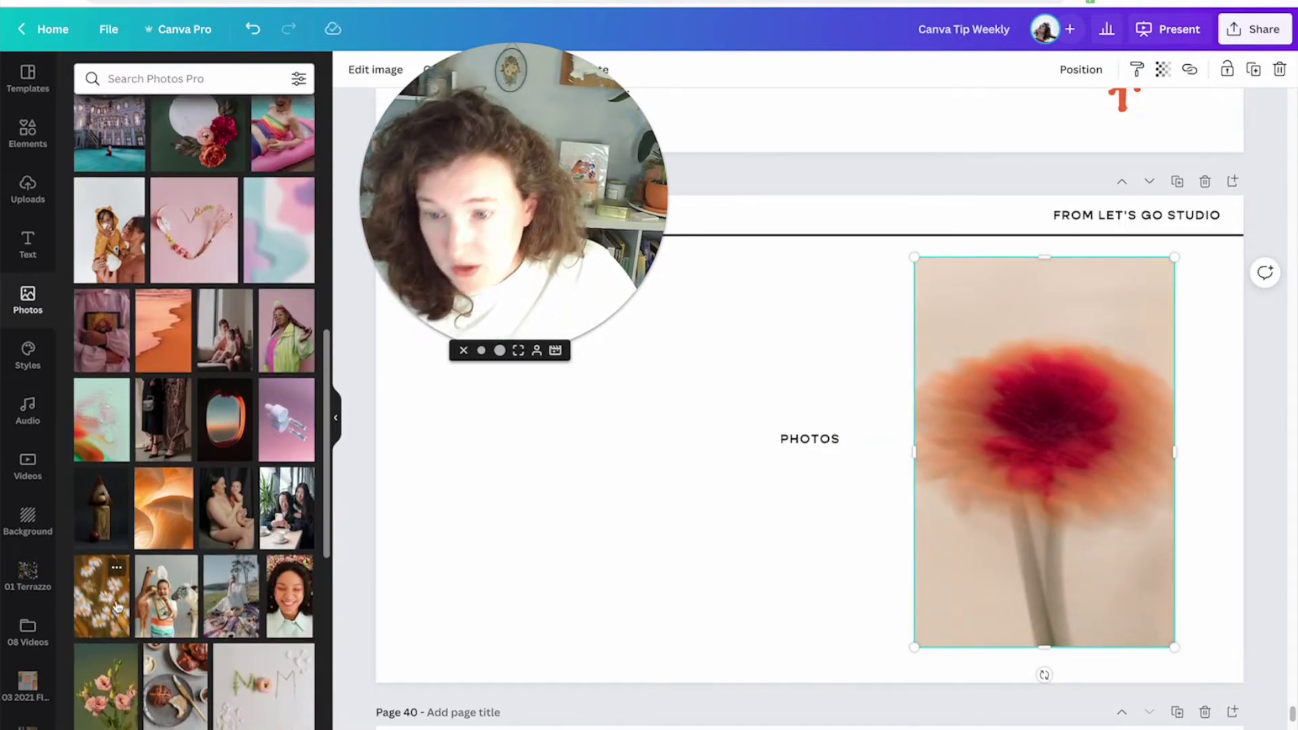
click(117, 598)
drag(784, 536, 743, 545)
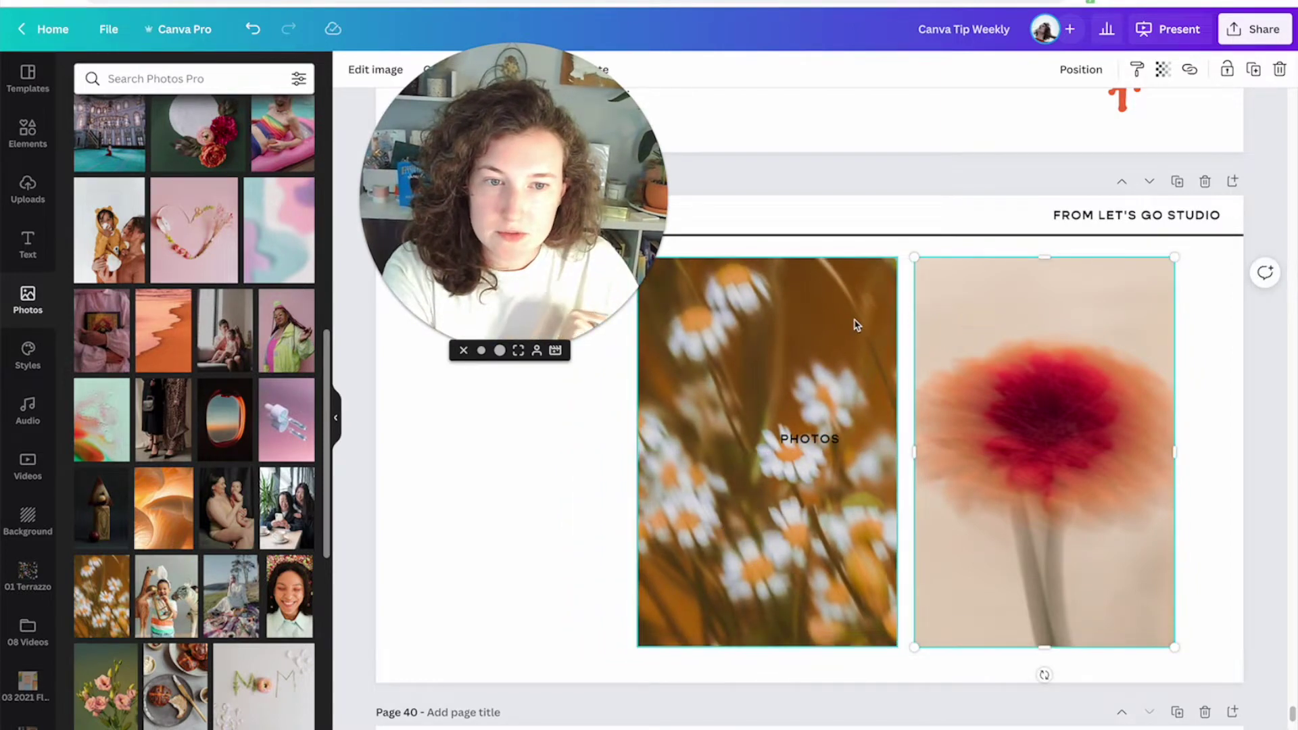
click(974, 363)
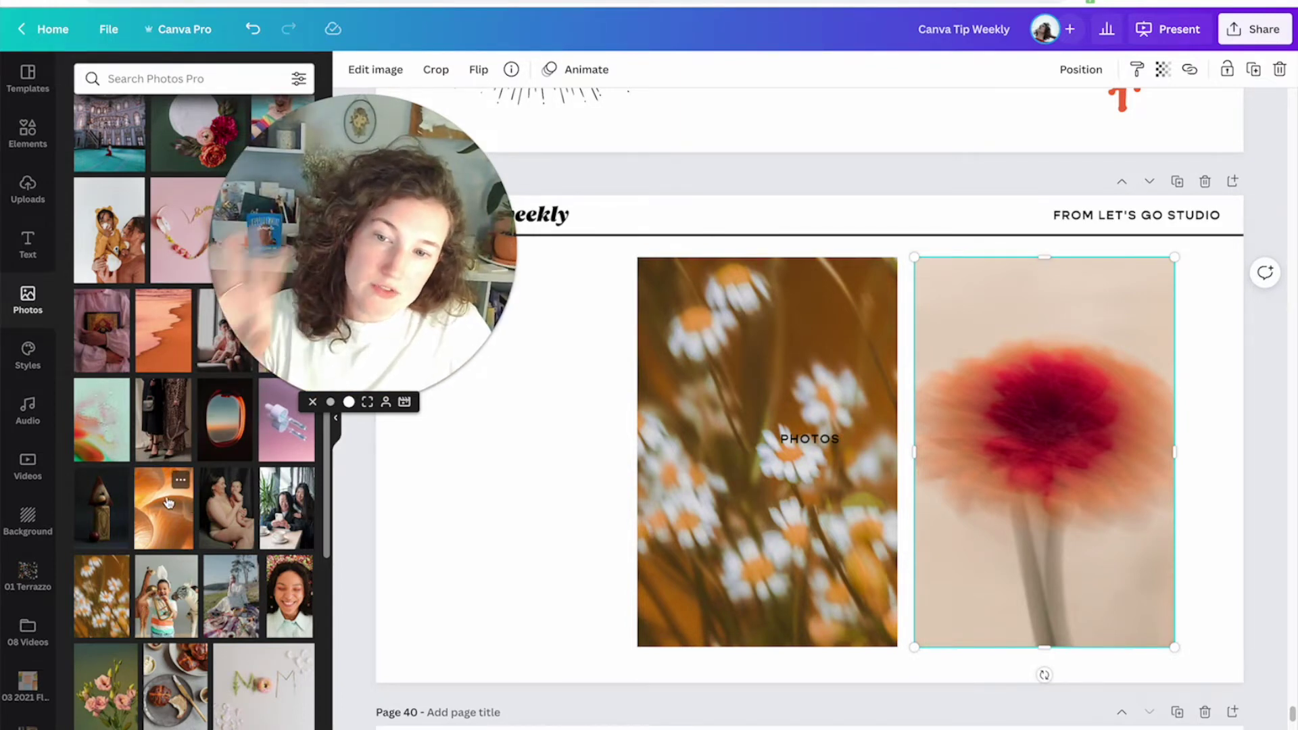
Step: View details of the mushroom and daisy photos, then of the Blurry Orange Flower
click(181, 481)
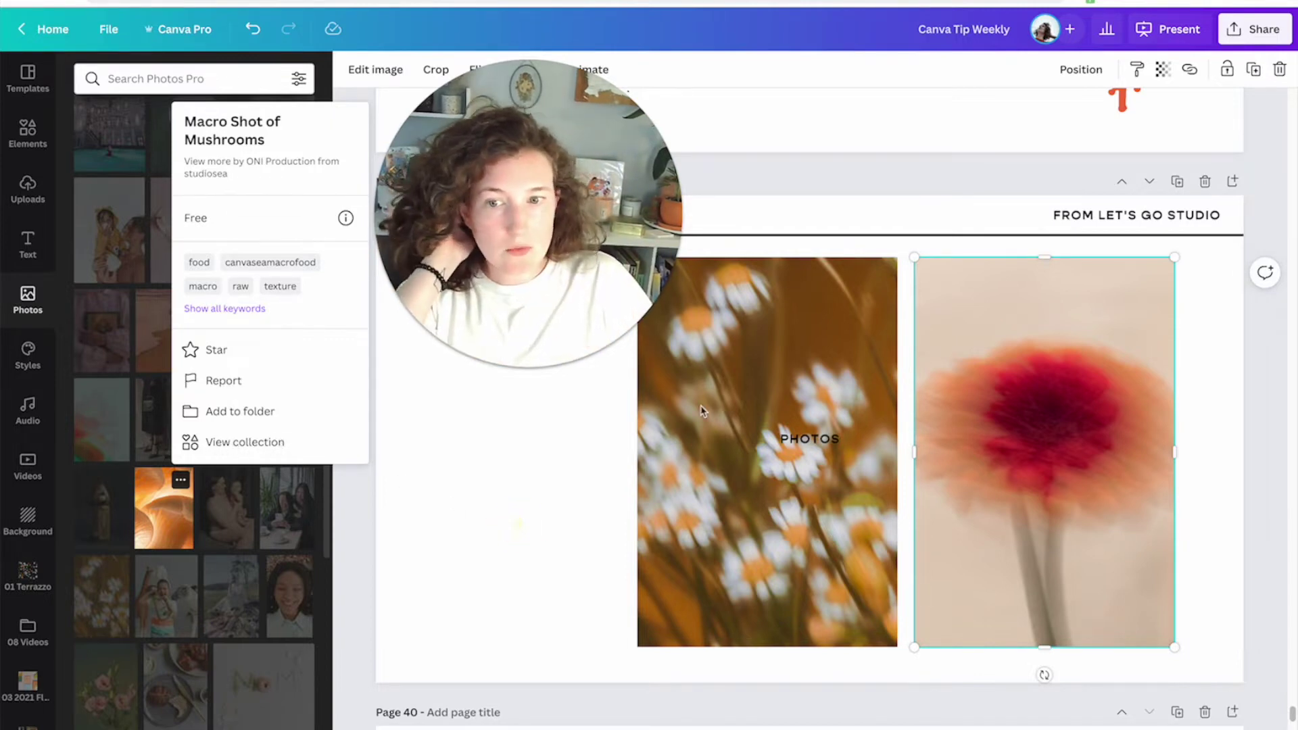
click(761, 331)
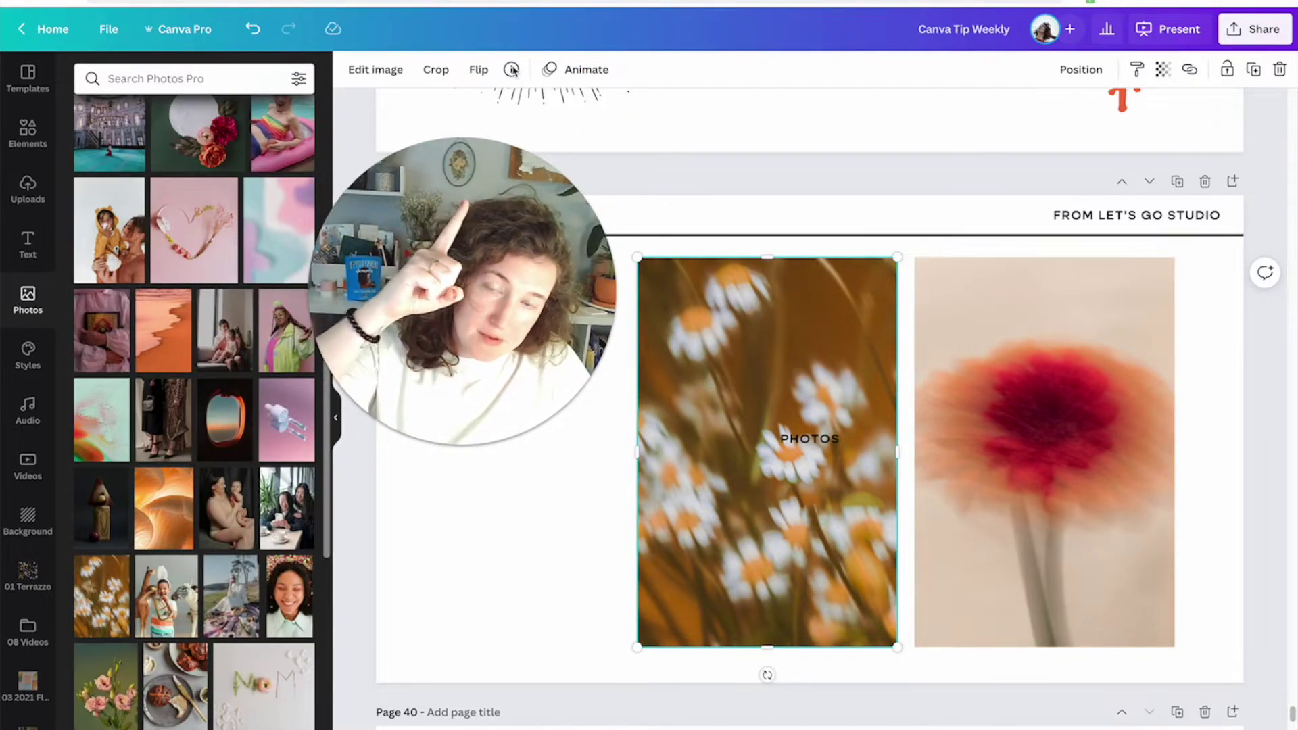
click(512, 70)
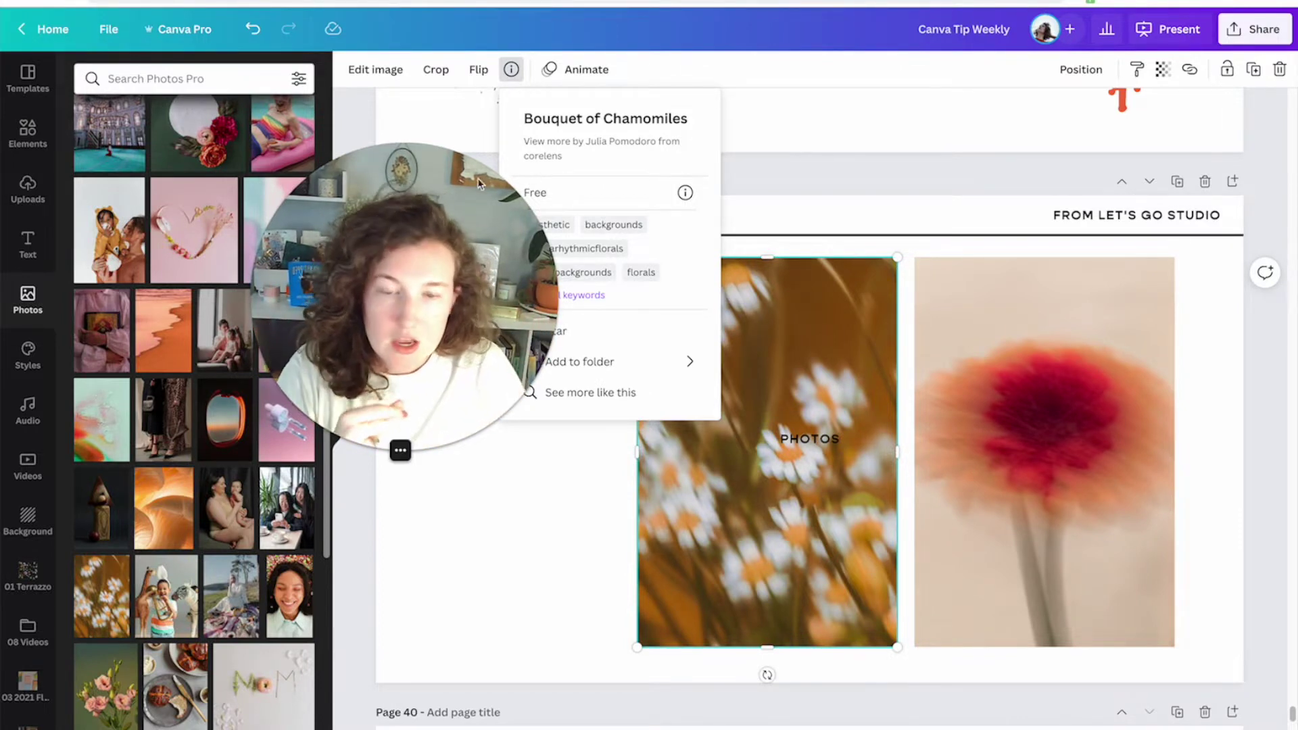
click(974, 301)
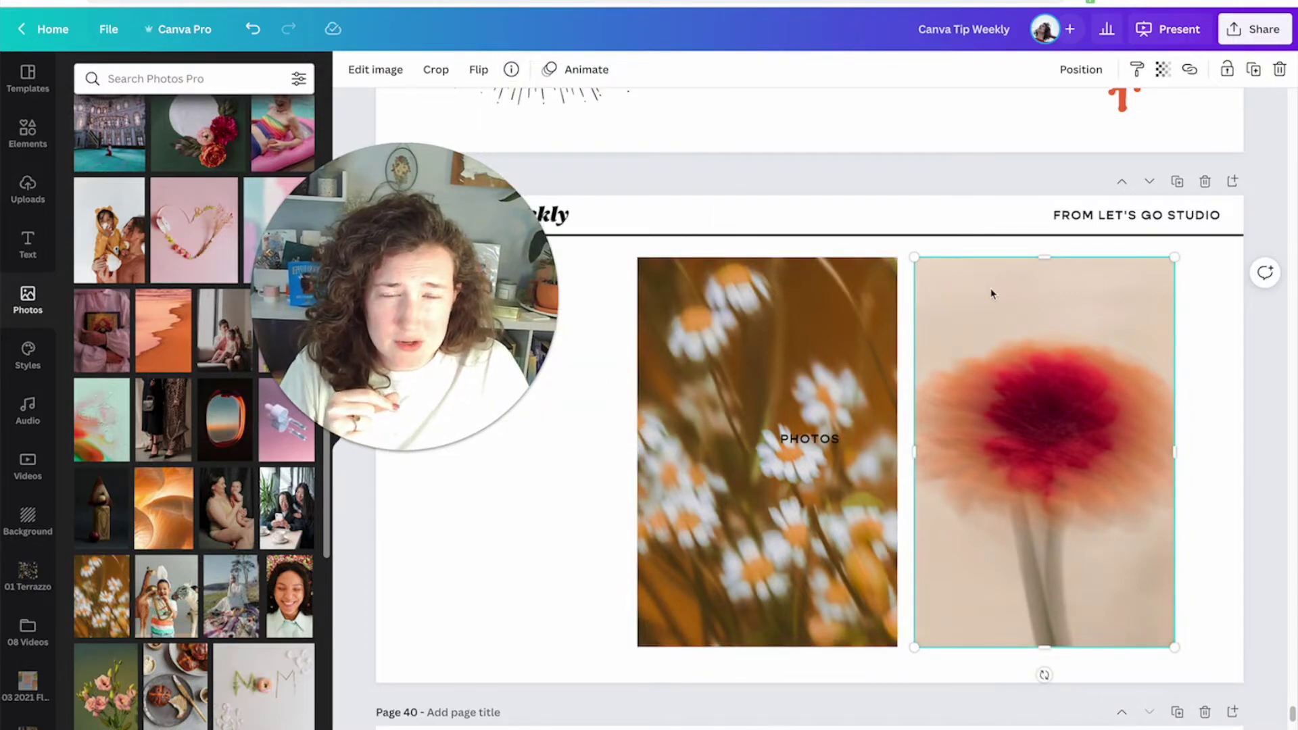
click(511, 69)
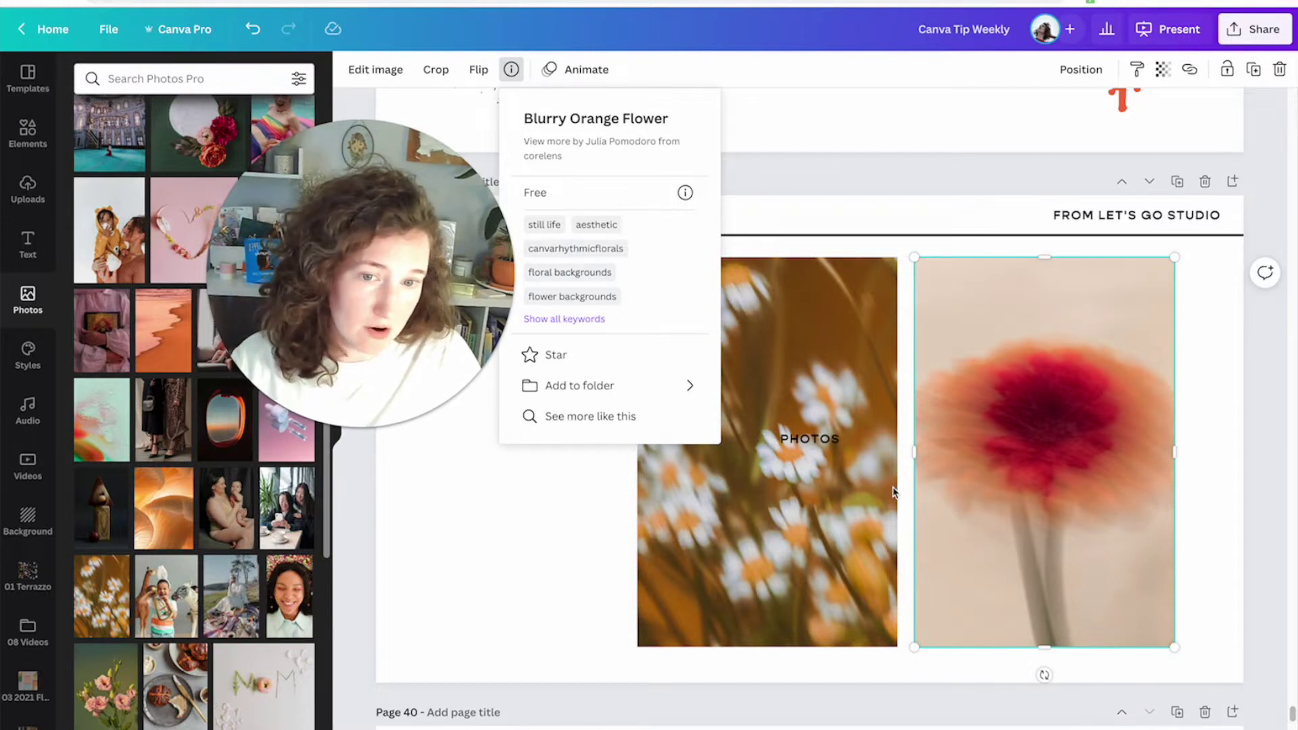
Step: Browse Magic Recommendations for photos similar to the red flower
click(592, 410)
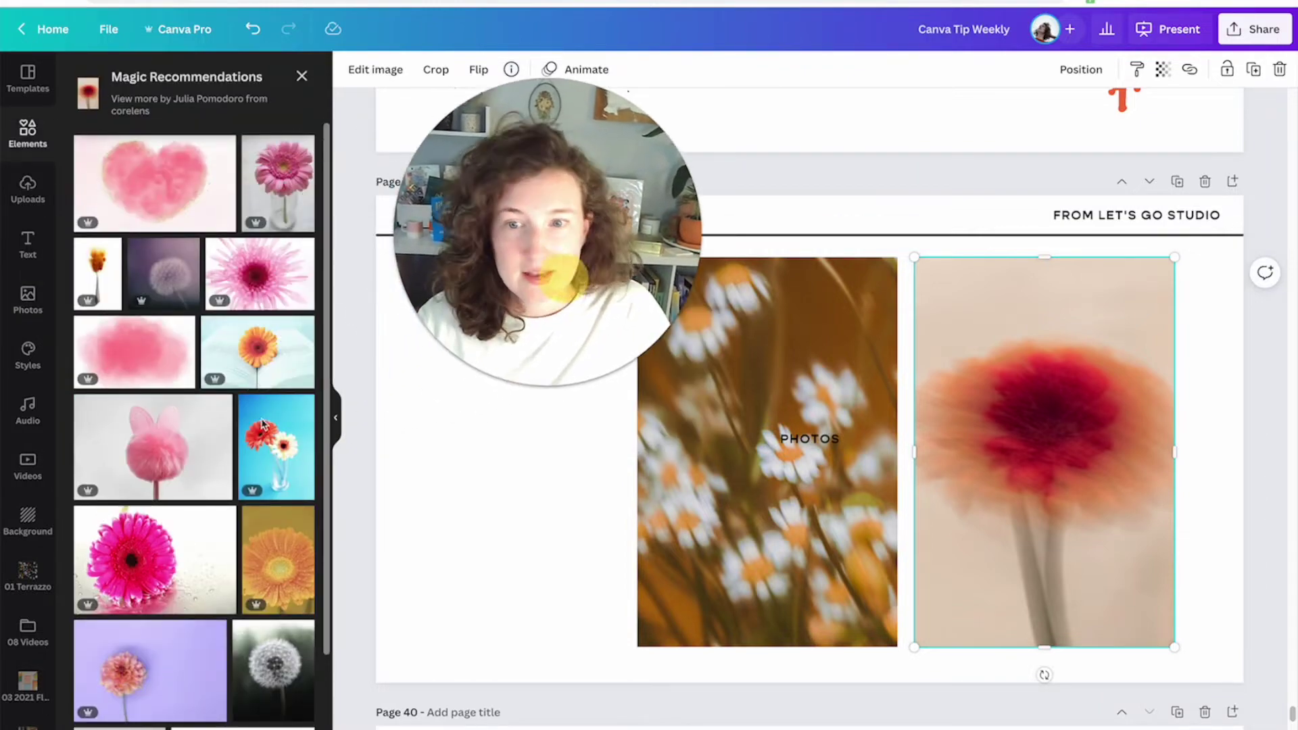
scroll(165, 420, down, 2)
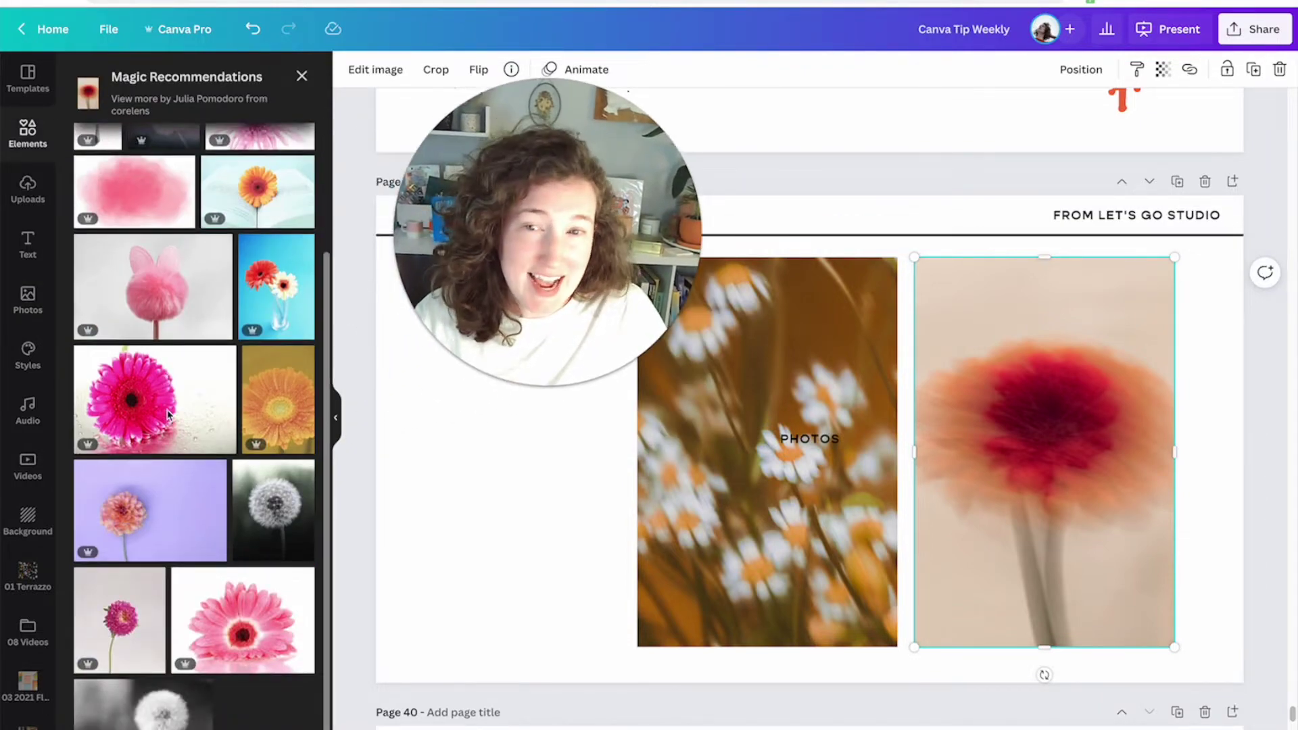
scroll(169, 414, up, 2)
scroll(208, 386, down, 2)
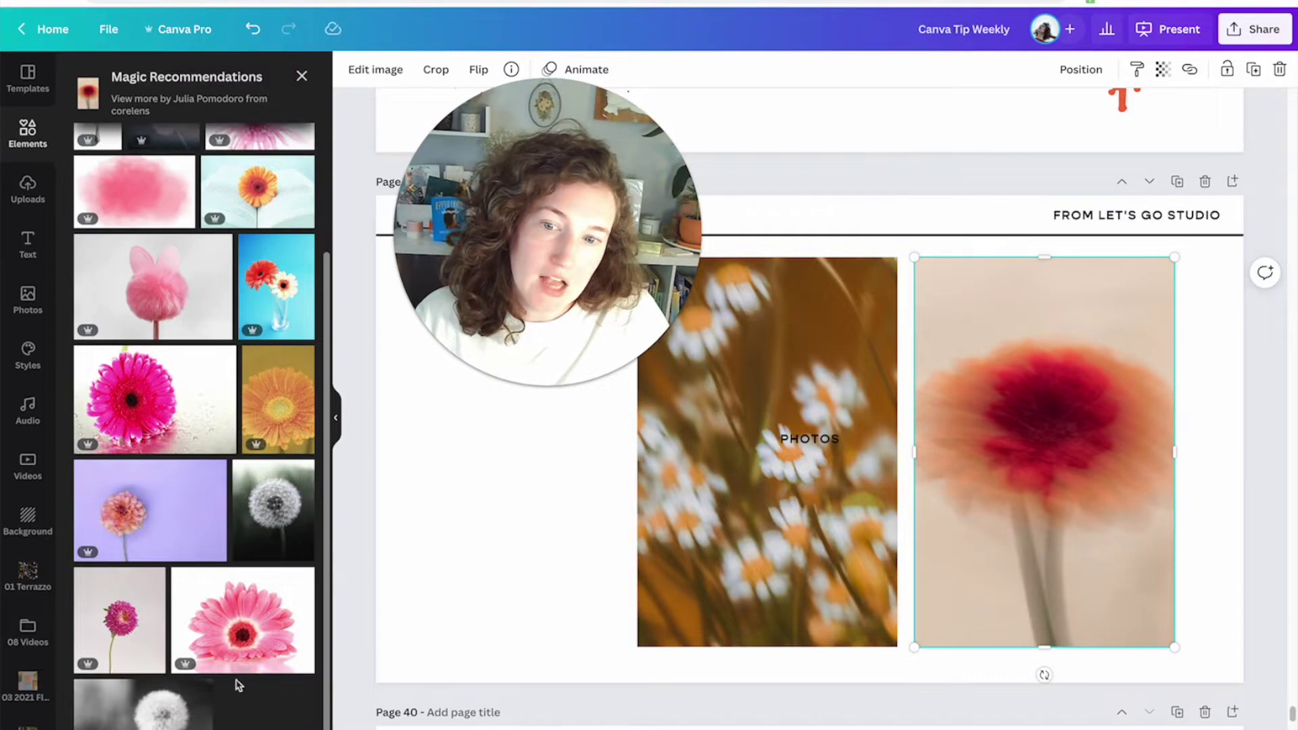
scroll(260, 690, up, 1)
scroll(210, 129, up, 1)
Step: Close the recommendations and show the red flower photo's details again
click(303, 78)
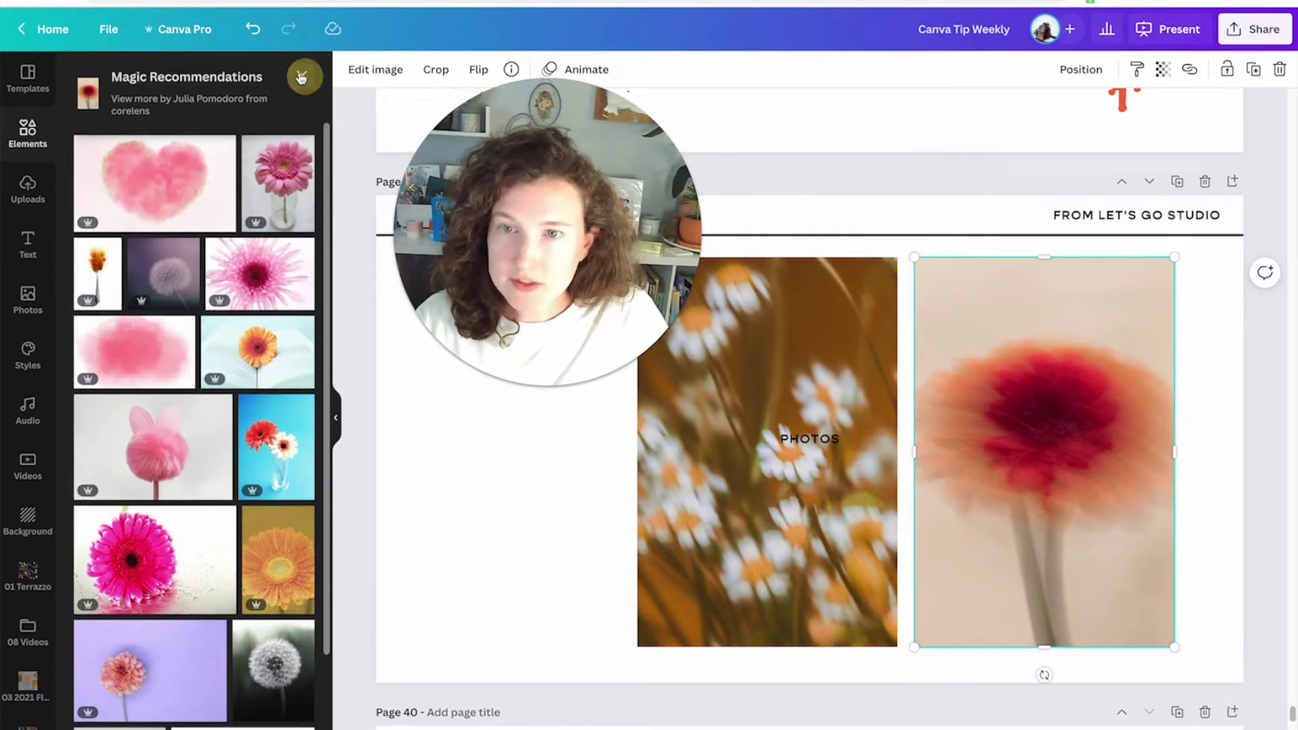
click(27, 301)
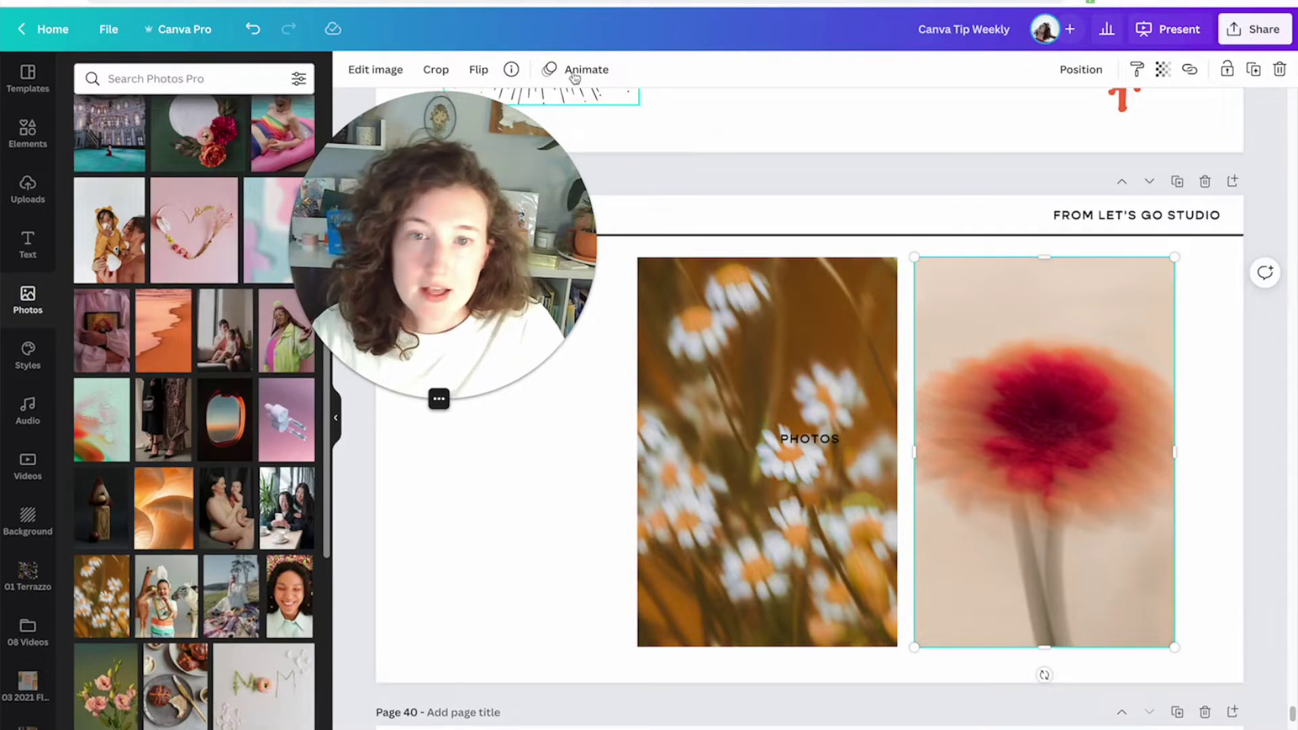
click(511, 69)
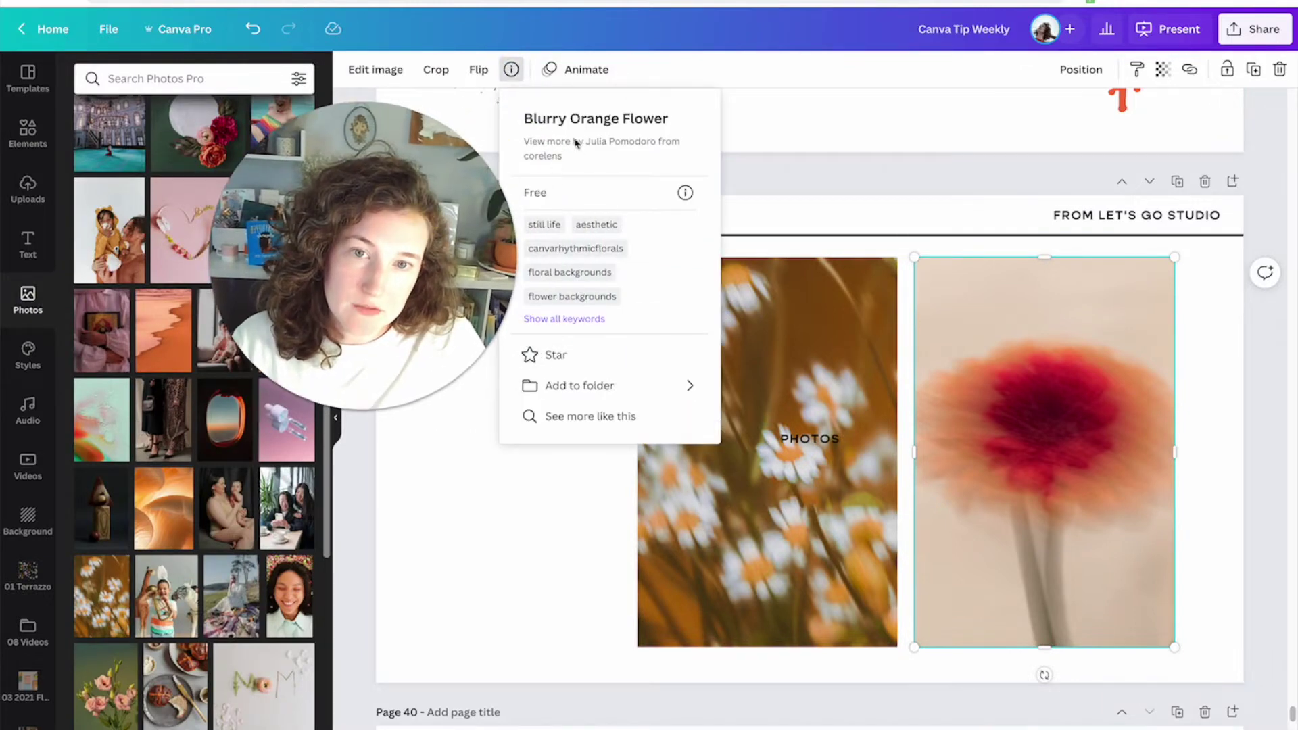
Step: Look at more images by the flower photo's creator and reopen its details
click(593, 144)
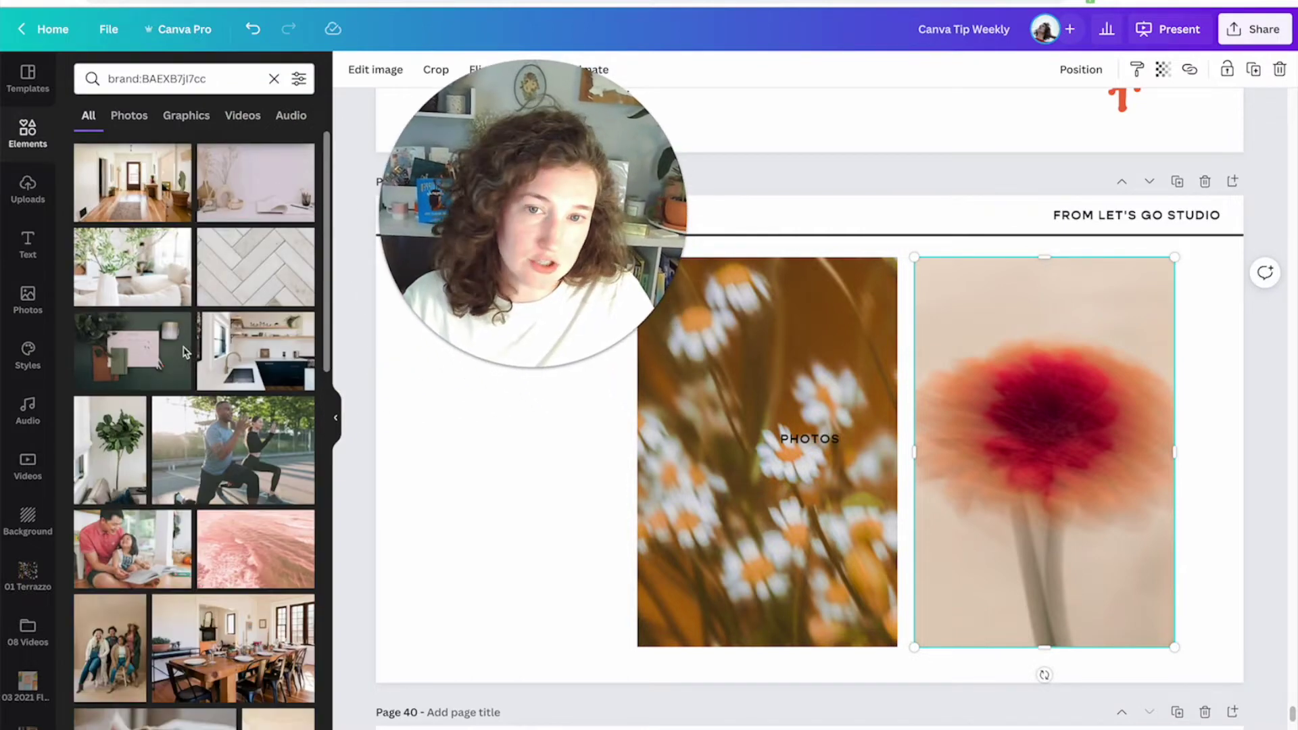
scroll(188, 350, down, 5)
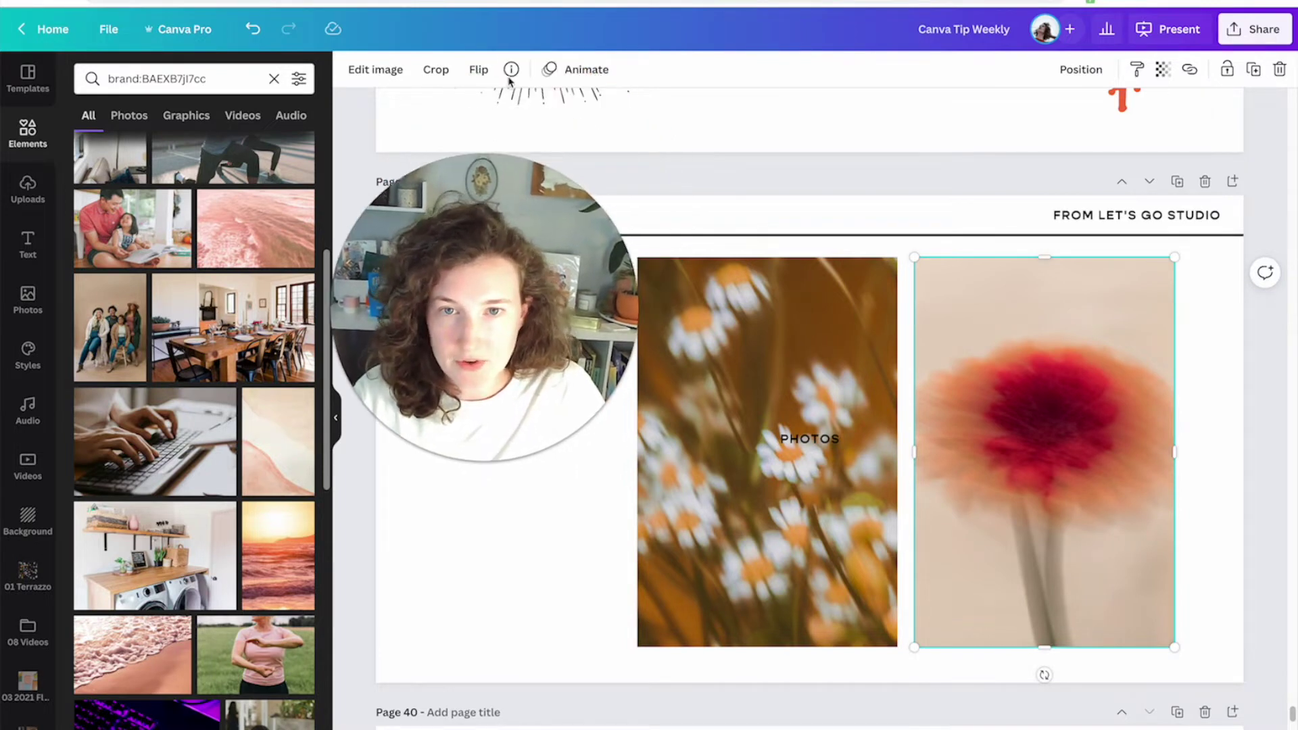
click(512, 69)
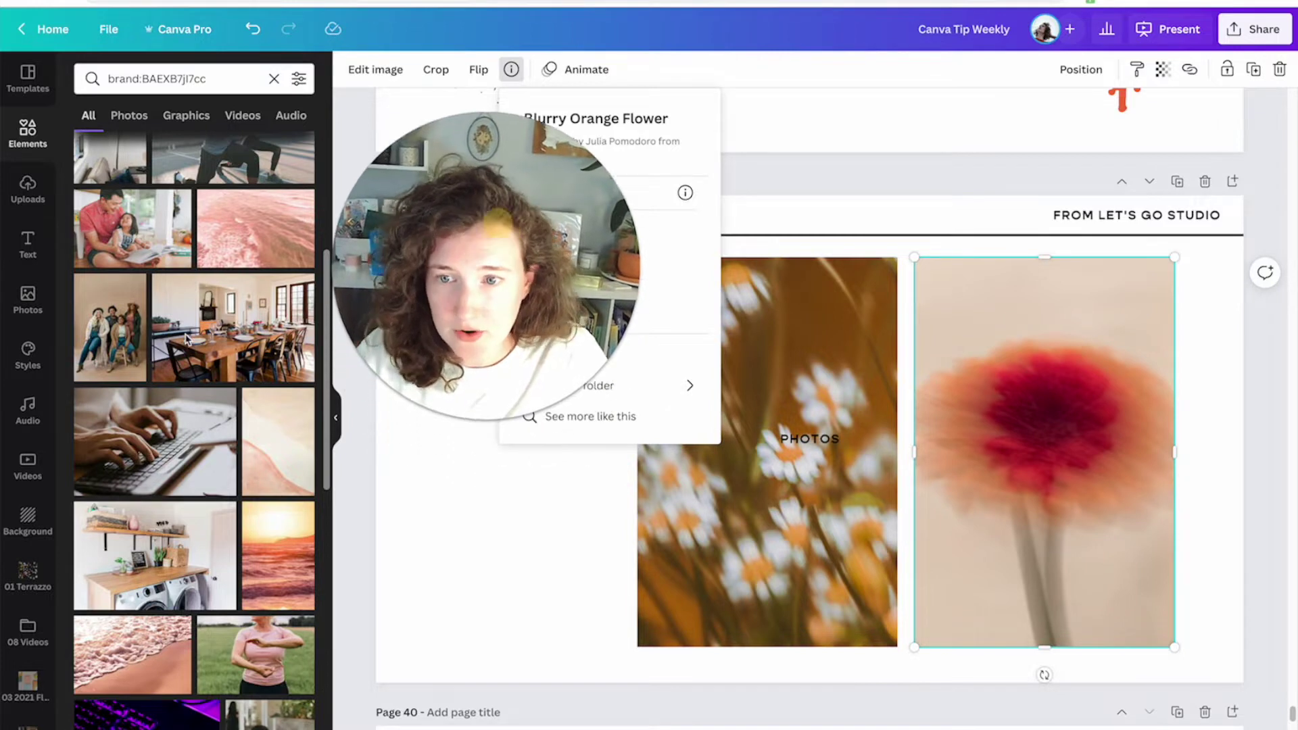
Step: Test-add the four-women group photo to the page, then delete it
click(109, 328)
drag(740, 313, 739, 313)
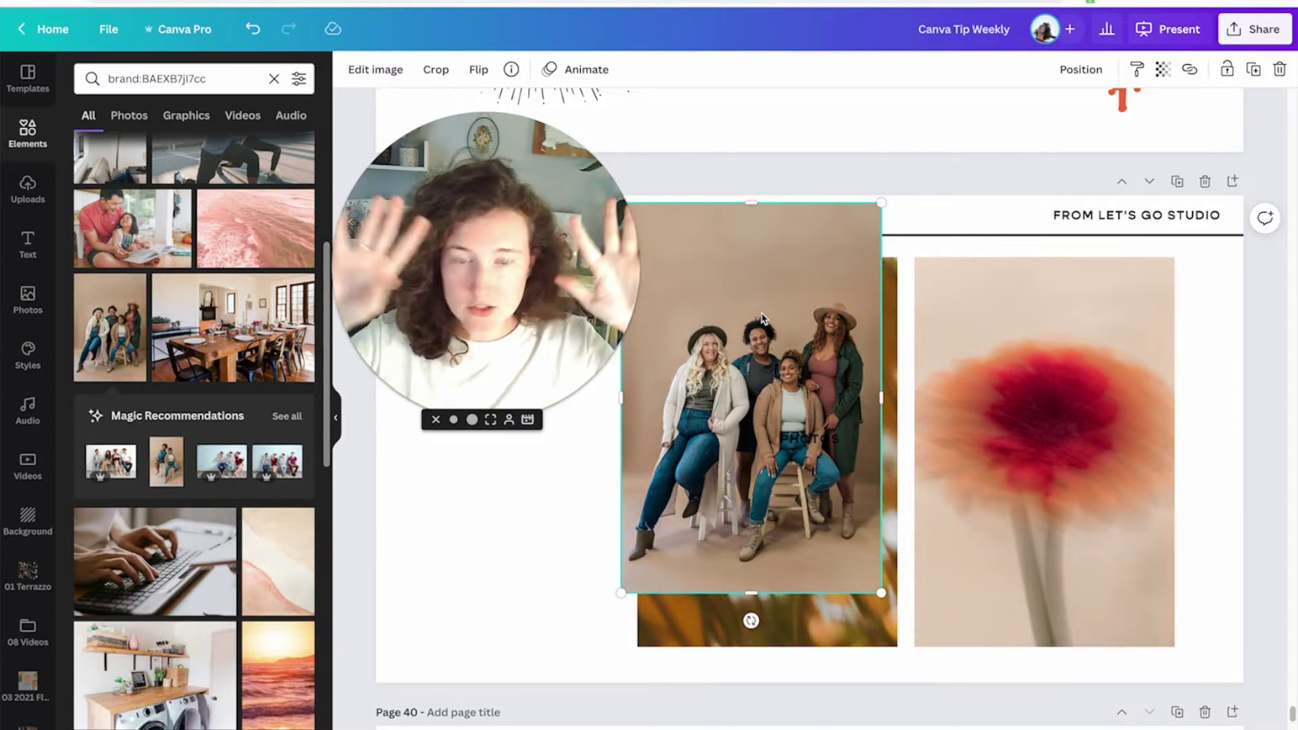
drag(763, 318, 710, 313)
key(Delete)
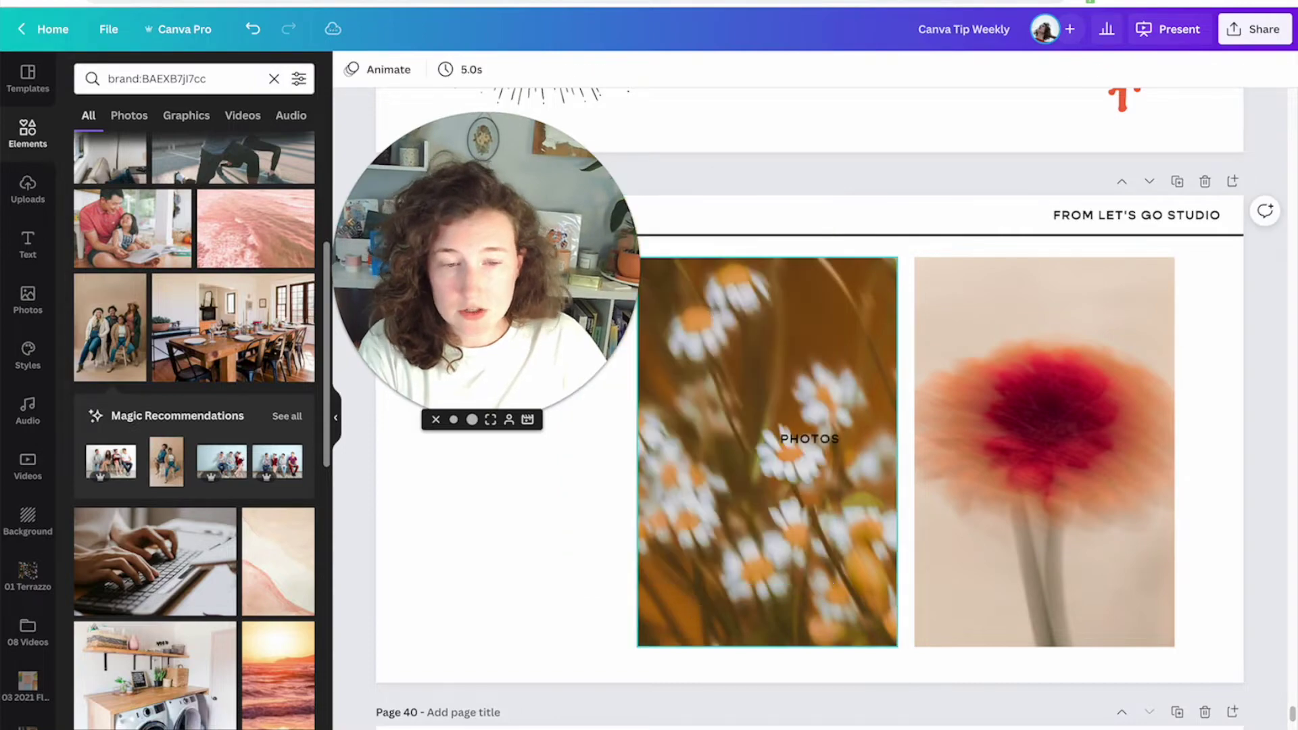
click(792, 313)
Step: Scroll further through the creator's image results
scroll(297, 531, down, 1)
scroll(297, 531, down, 3)
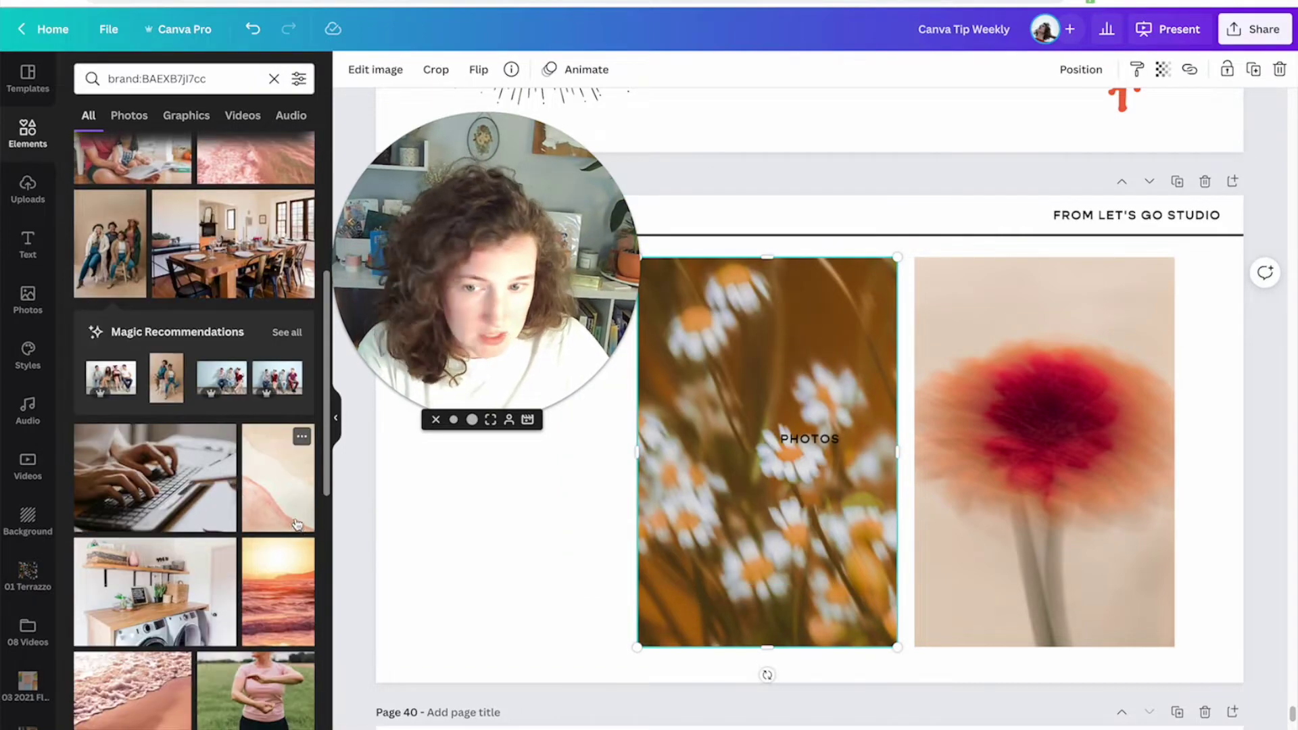
scroll(179, 455, down, 10)
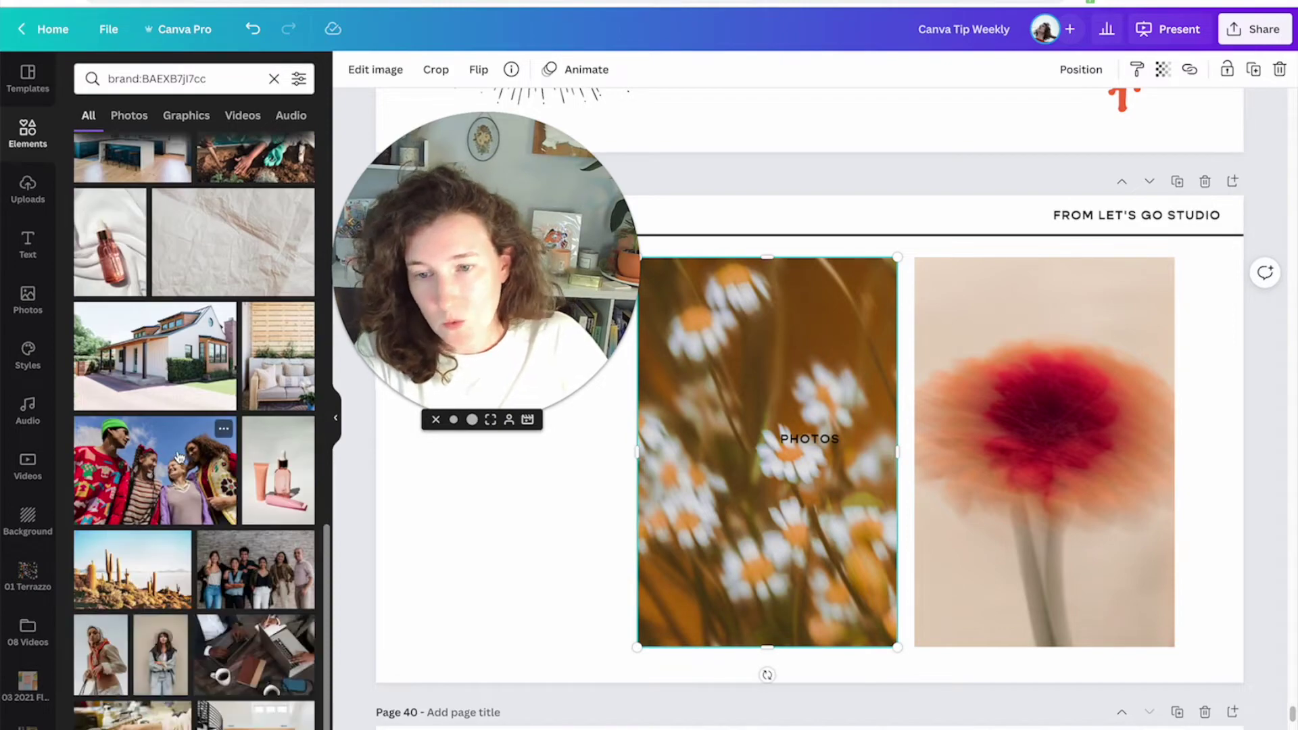
scroll(179, 457, down, 2)
scroll(179, 456, down, 7)
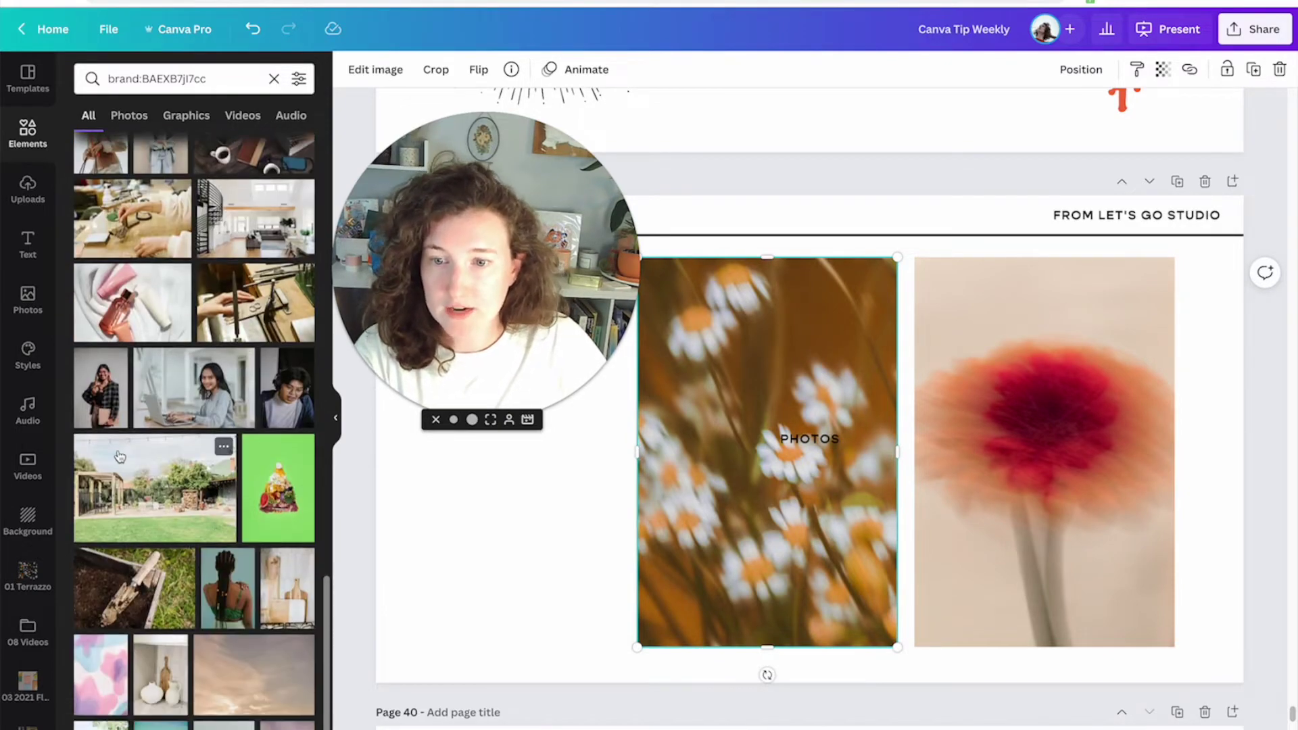
scroll(120, 457, down, 5)
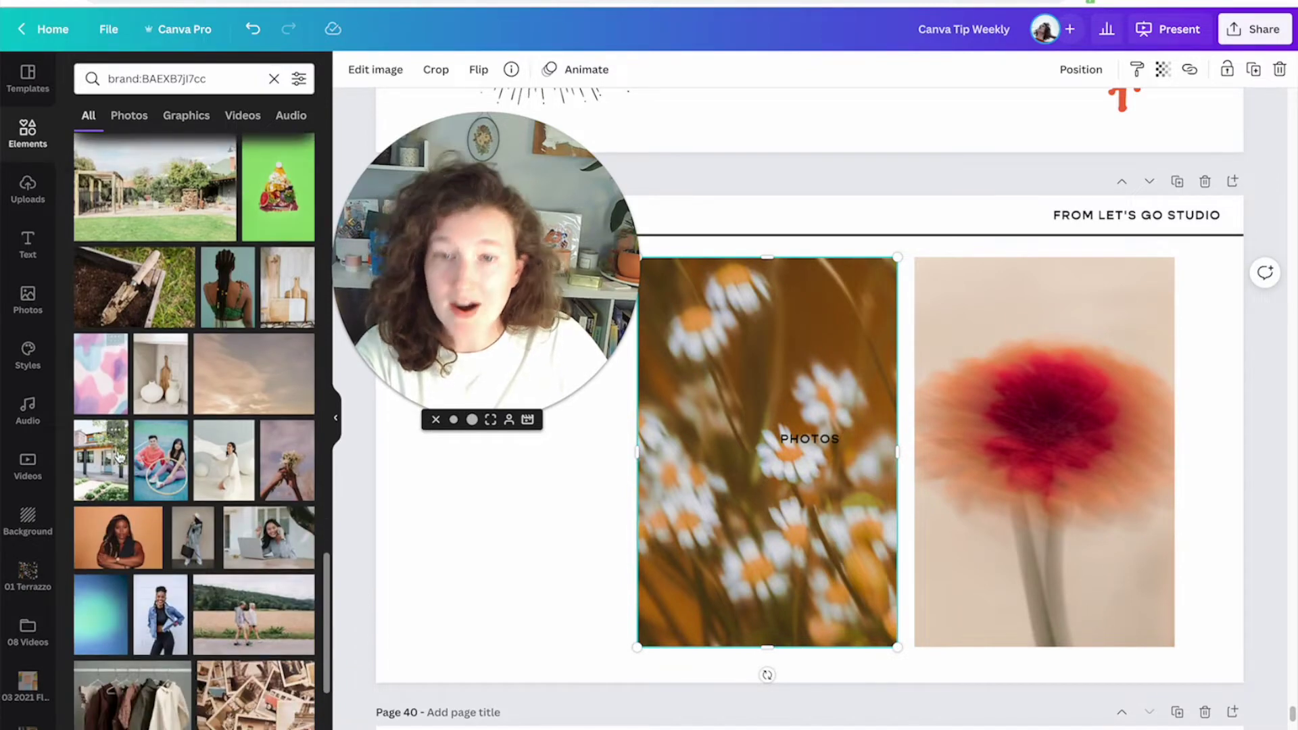
mouse_move(120, 457)
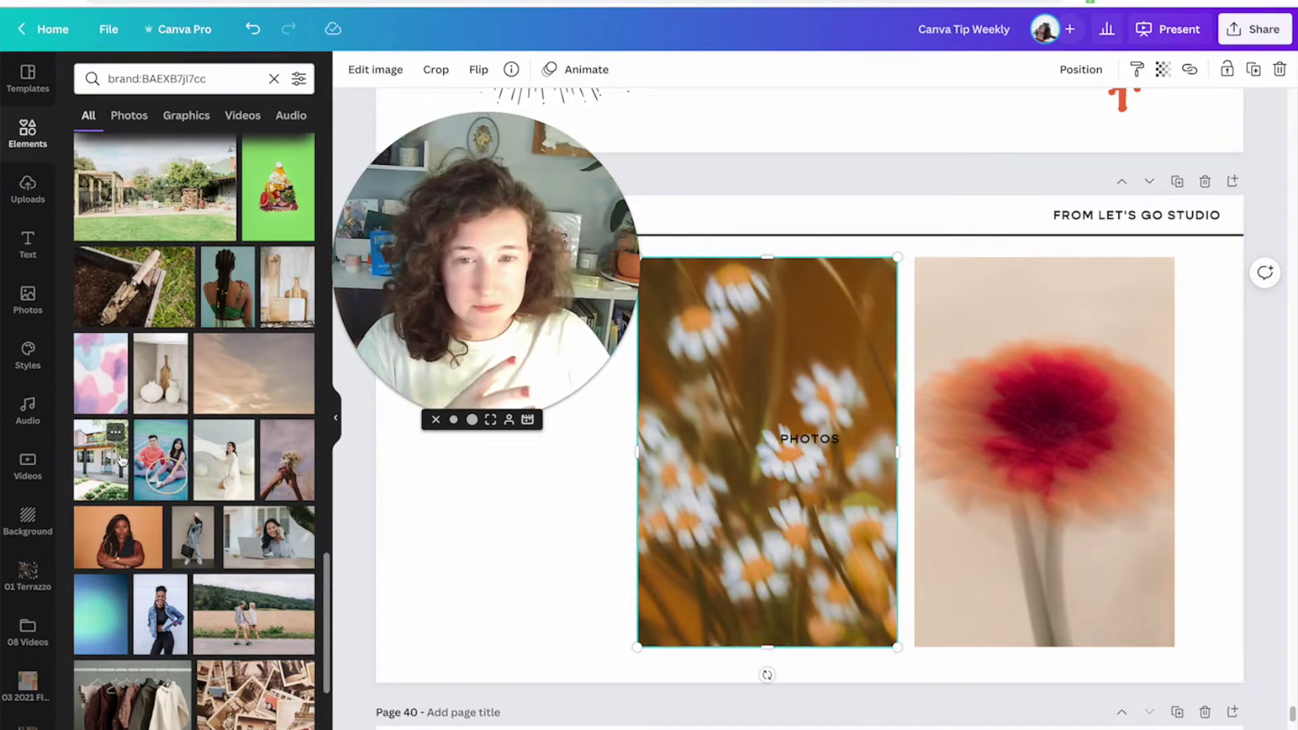
Step: Go to the Unsplash website in a new browser tab
key(super+t)
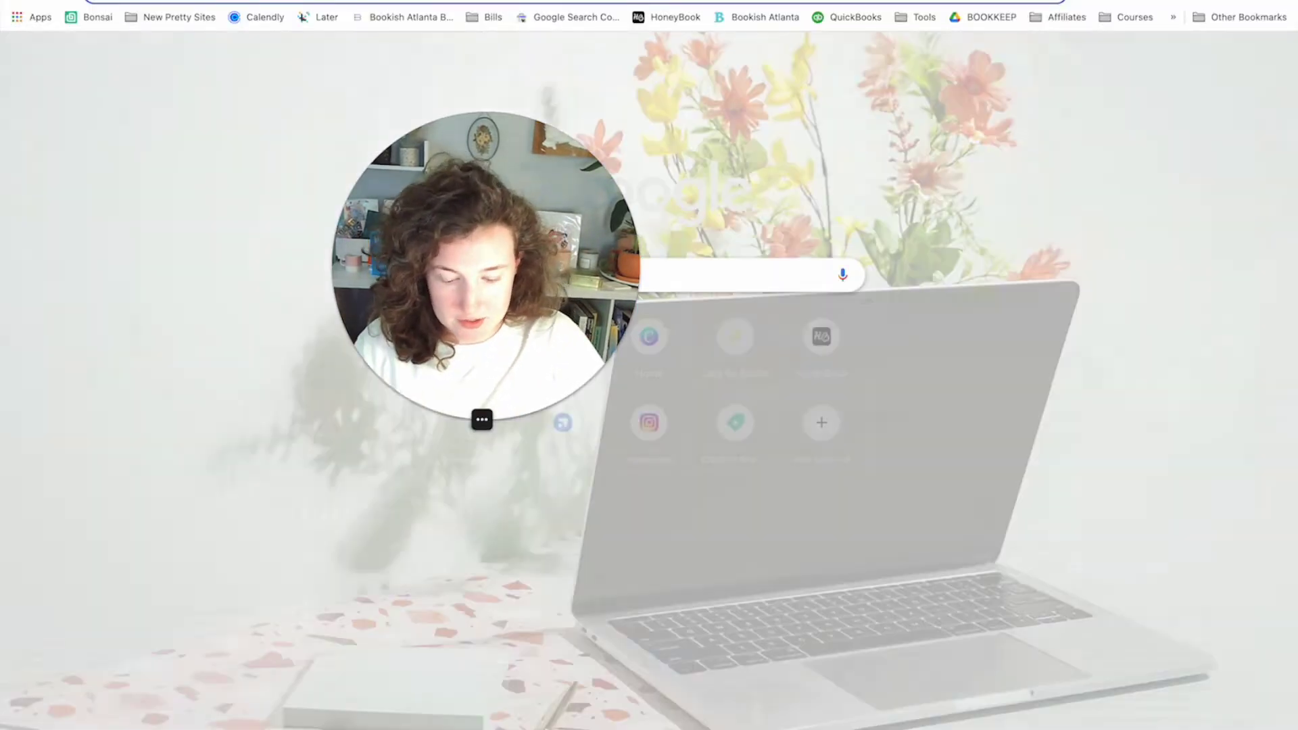
text(unsplash)
key(Return)
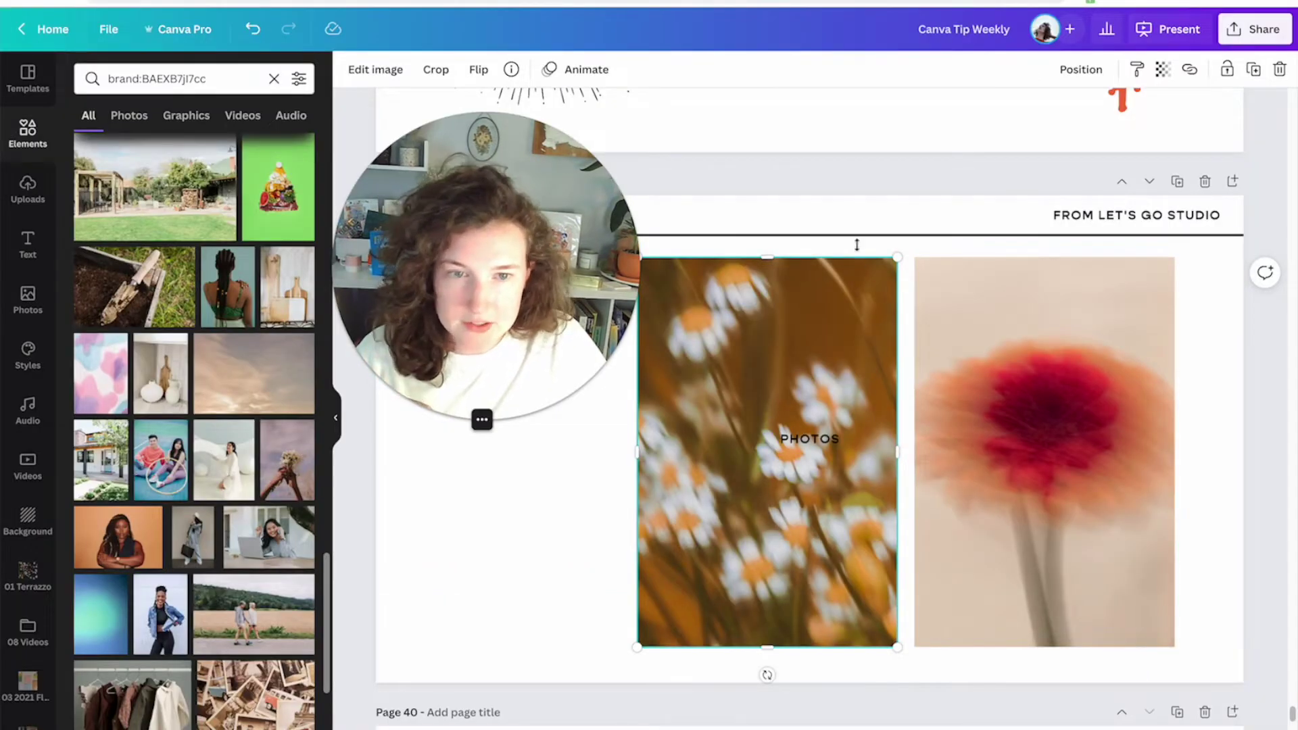
Step: Clear the current image search and return to the stock photo library
click(823, 212)
click(1012, 327)
click(778, 439)
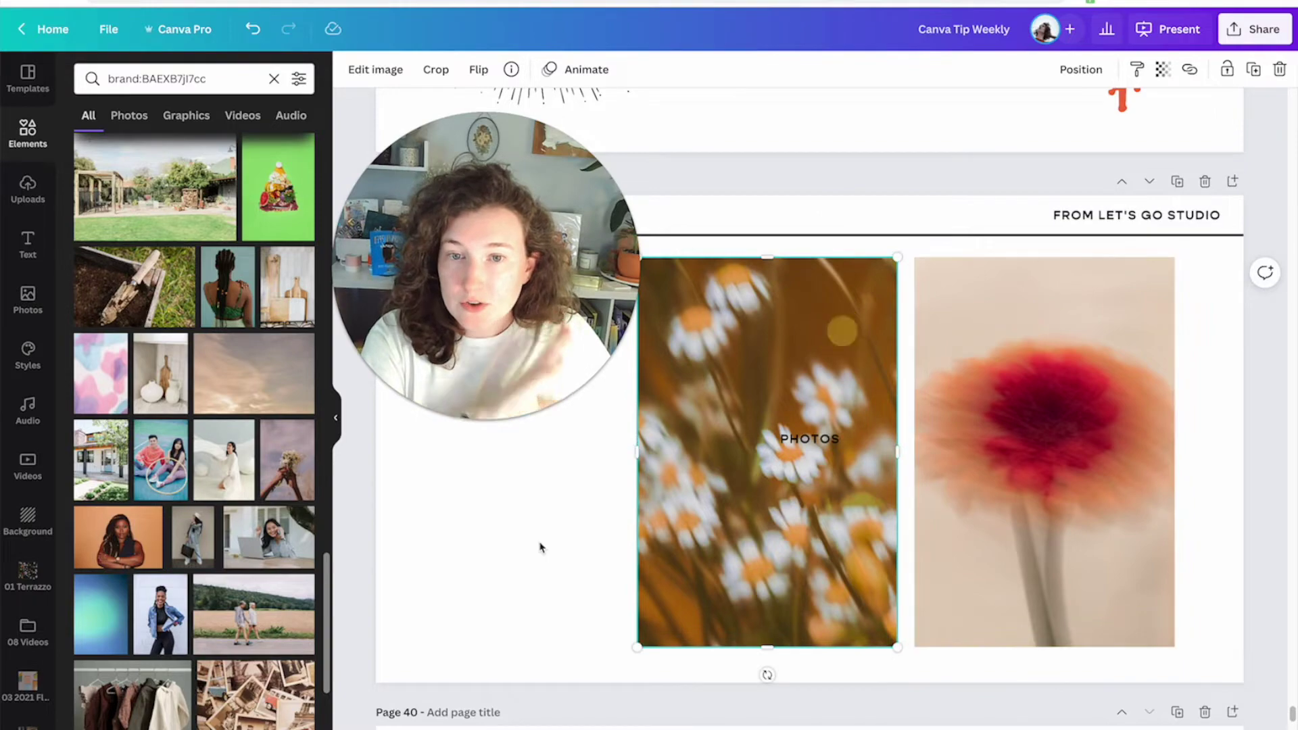
click(537, 541)
click(272, 76)
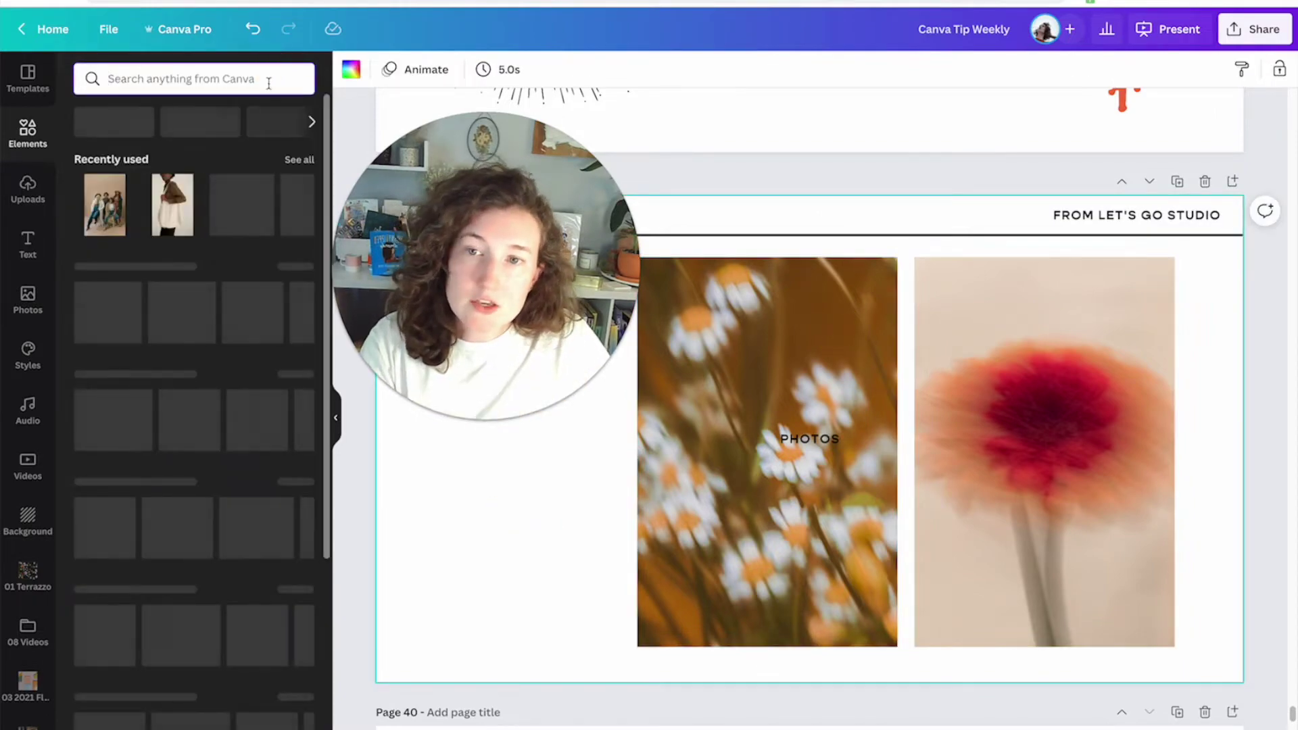
click(28, 298)
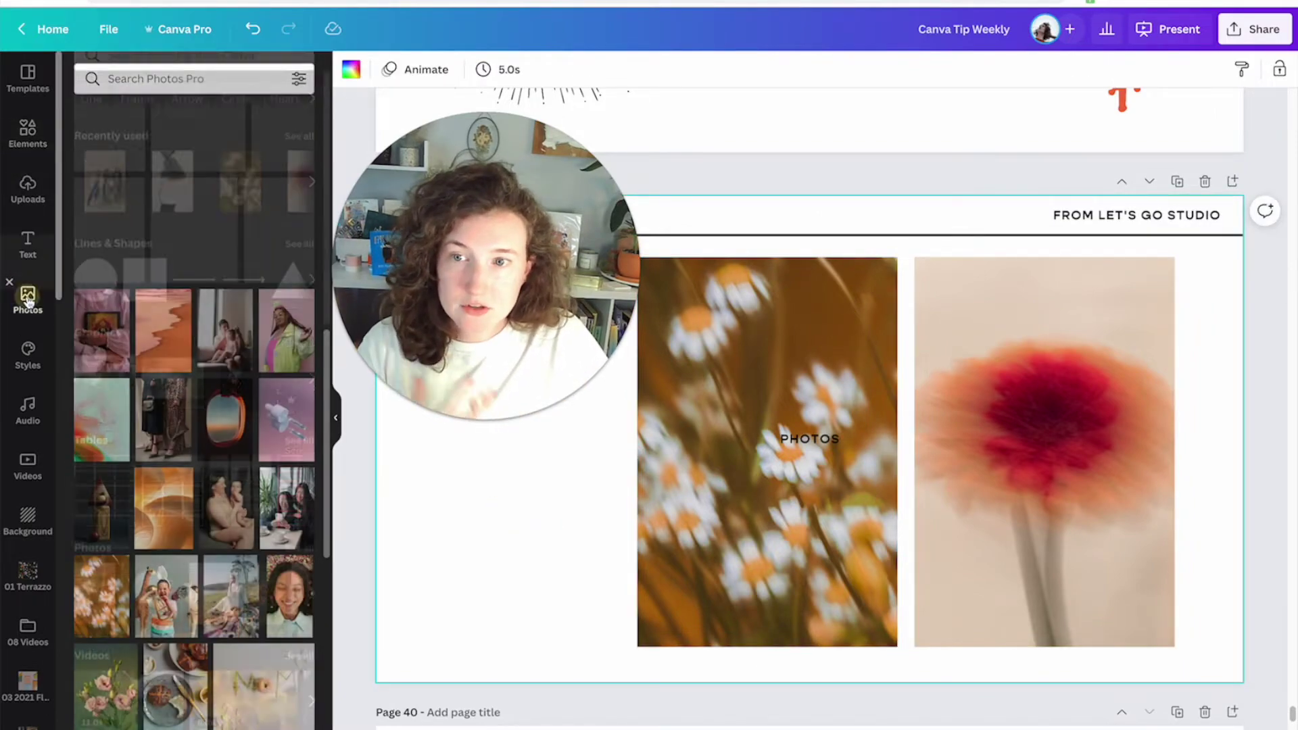
Step: Search cut-out photos for 'stamps' and place a shrunken Beavertail Cactus stamp lower left
click(300, 80)
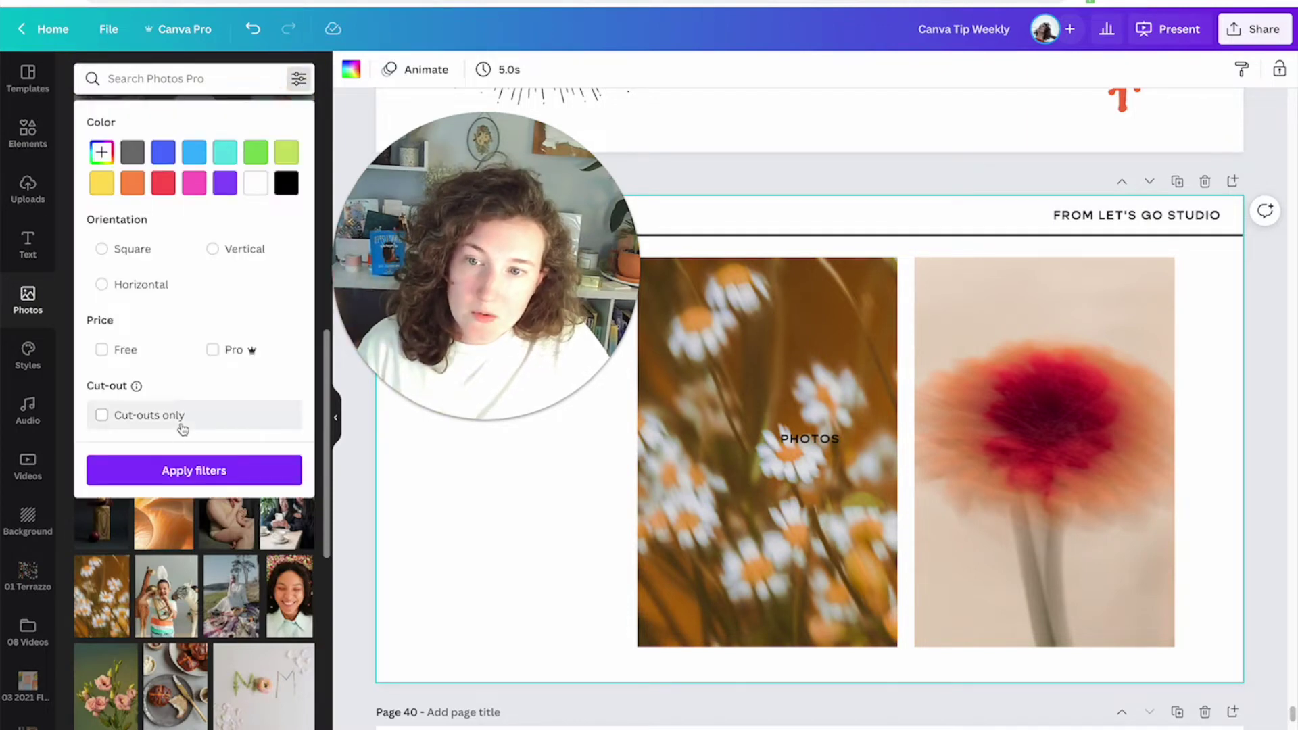
click(128, 417)
click(148, 80)
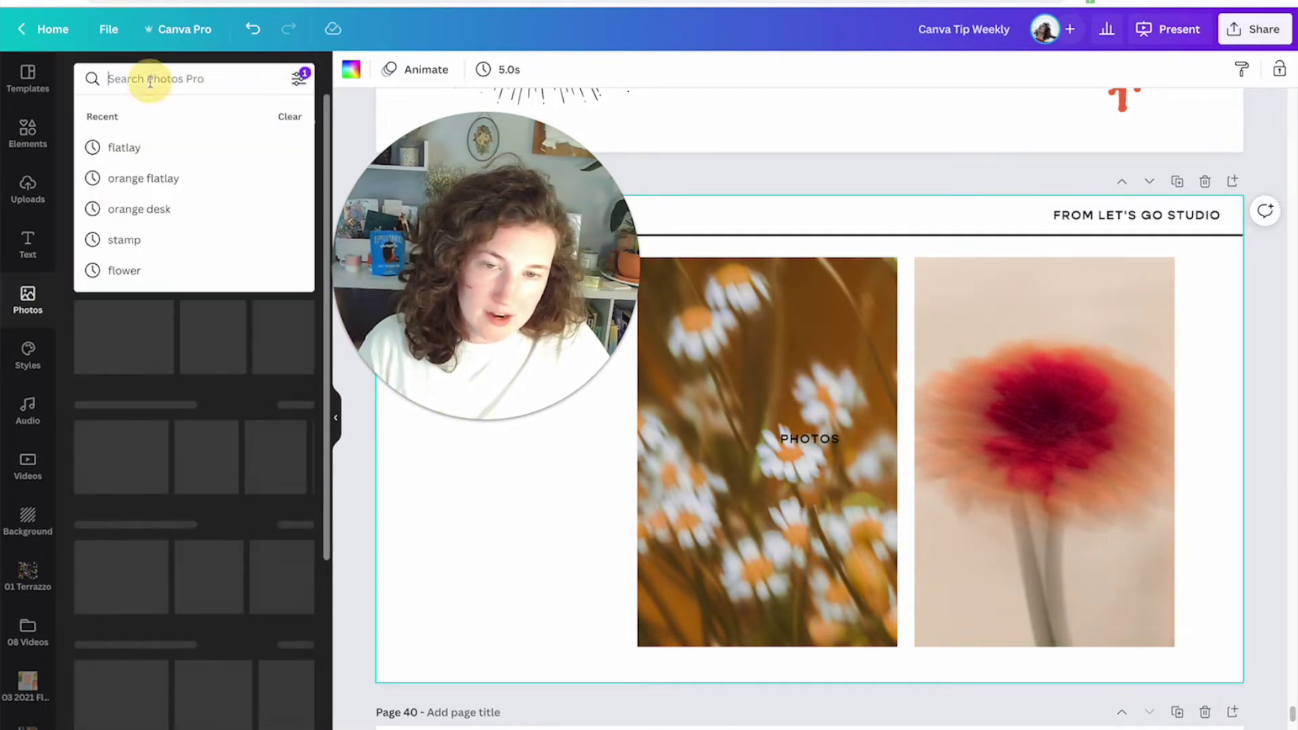
text(stamps)
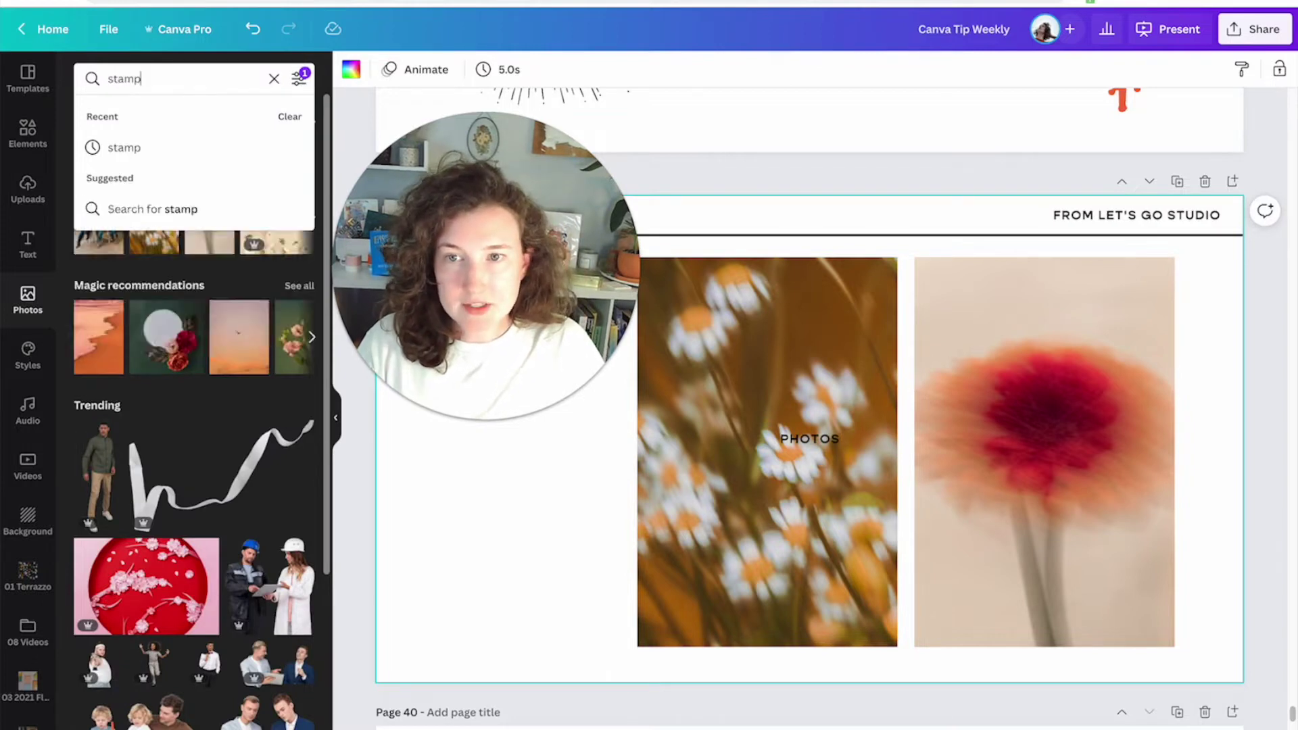
key(Return)
drag(196, 288, 783, 435)
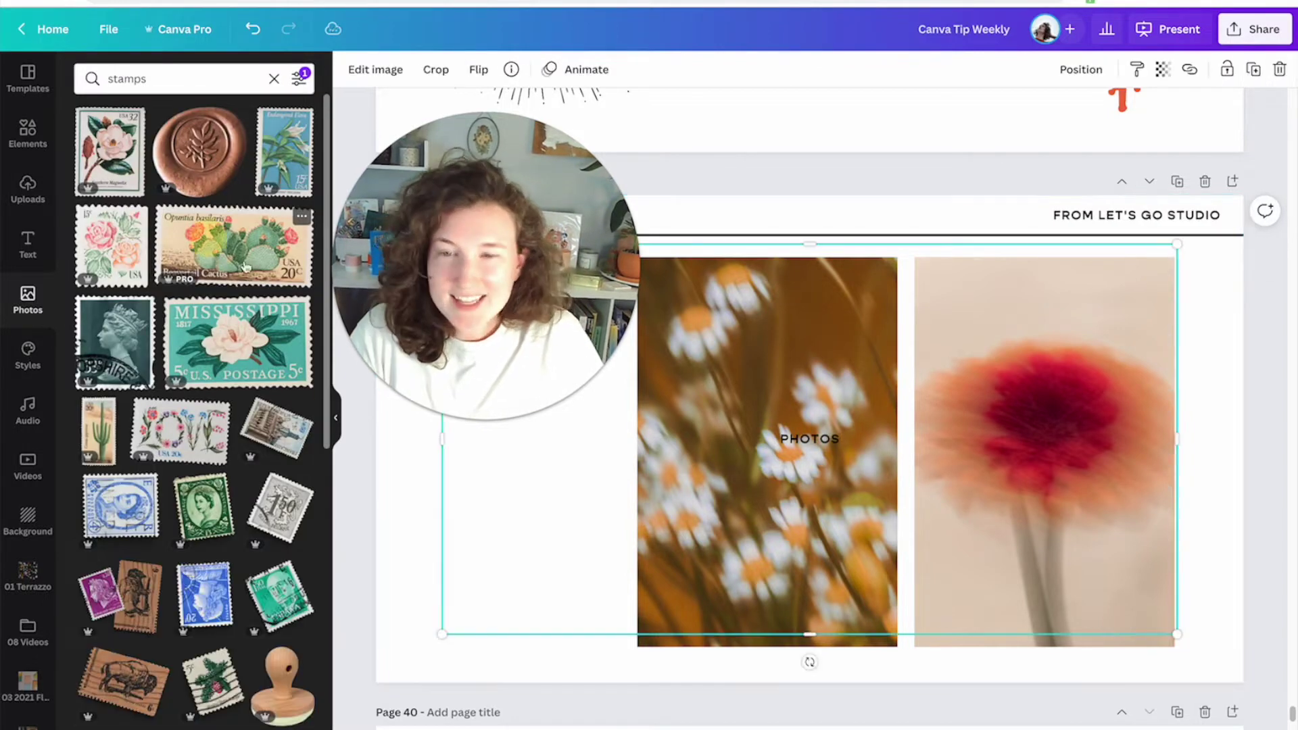
drag(1180, 246, 626, 423)
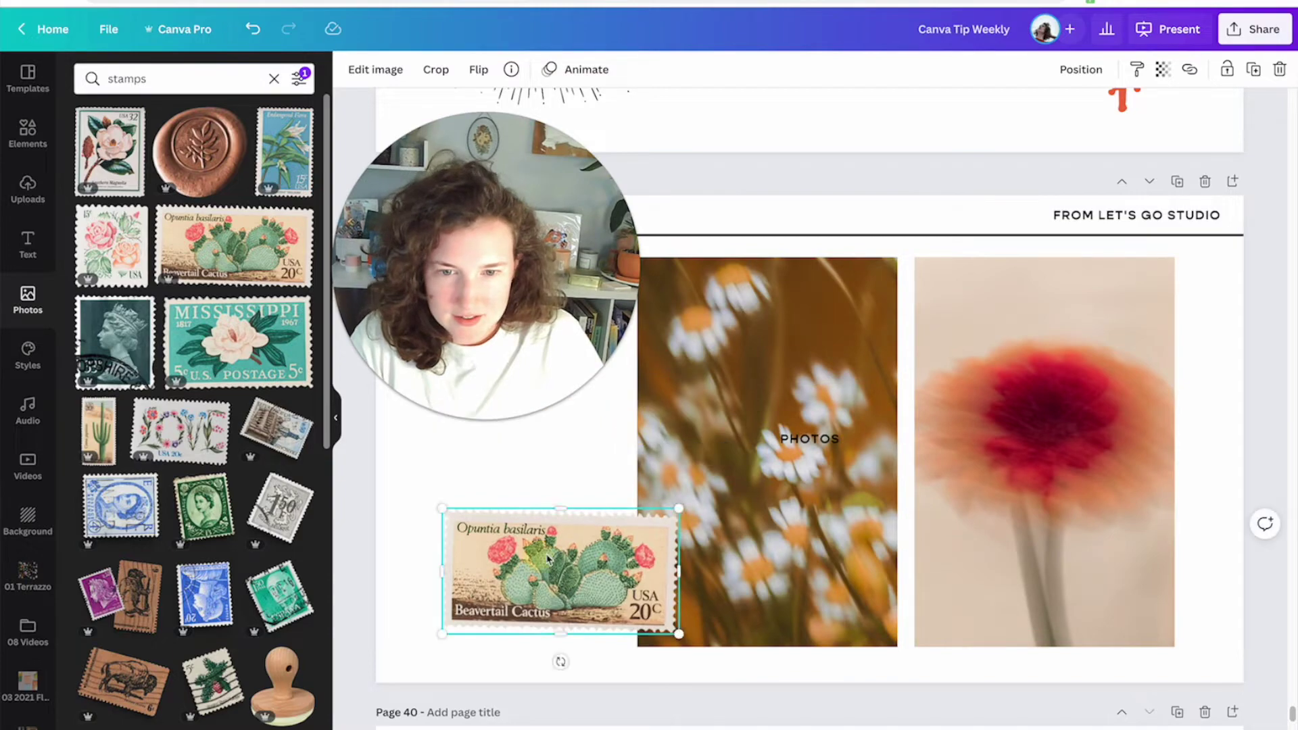
drag(541, 561, 563, 547)
click(397, 532)
Step: Replace the query with 'keyboard', correcting the misspelling, and rerun the search
scroll(207, 563, down, 3)
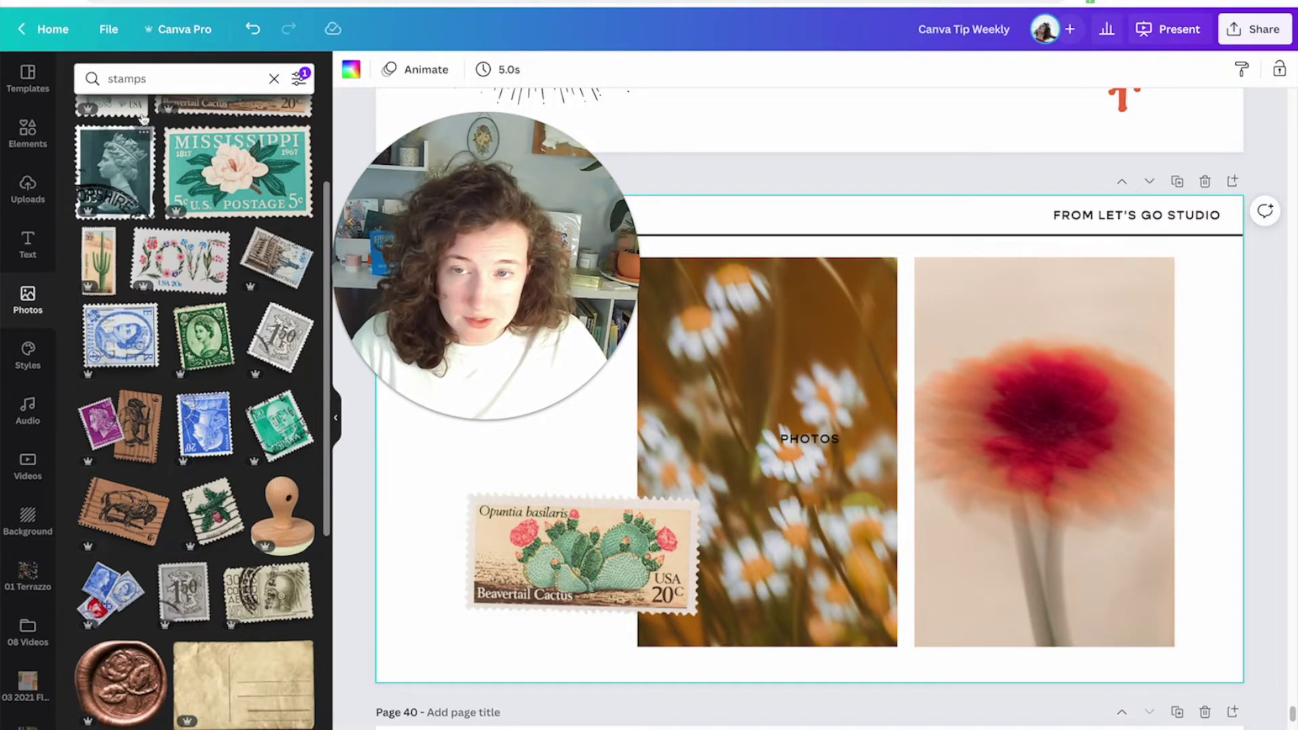
click(131, 79)
double_click(131, 78)
text(keyboad)
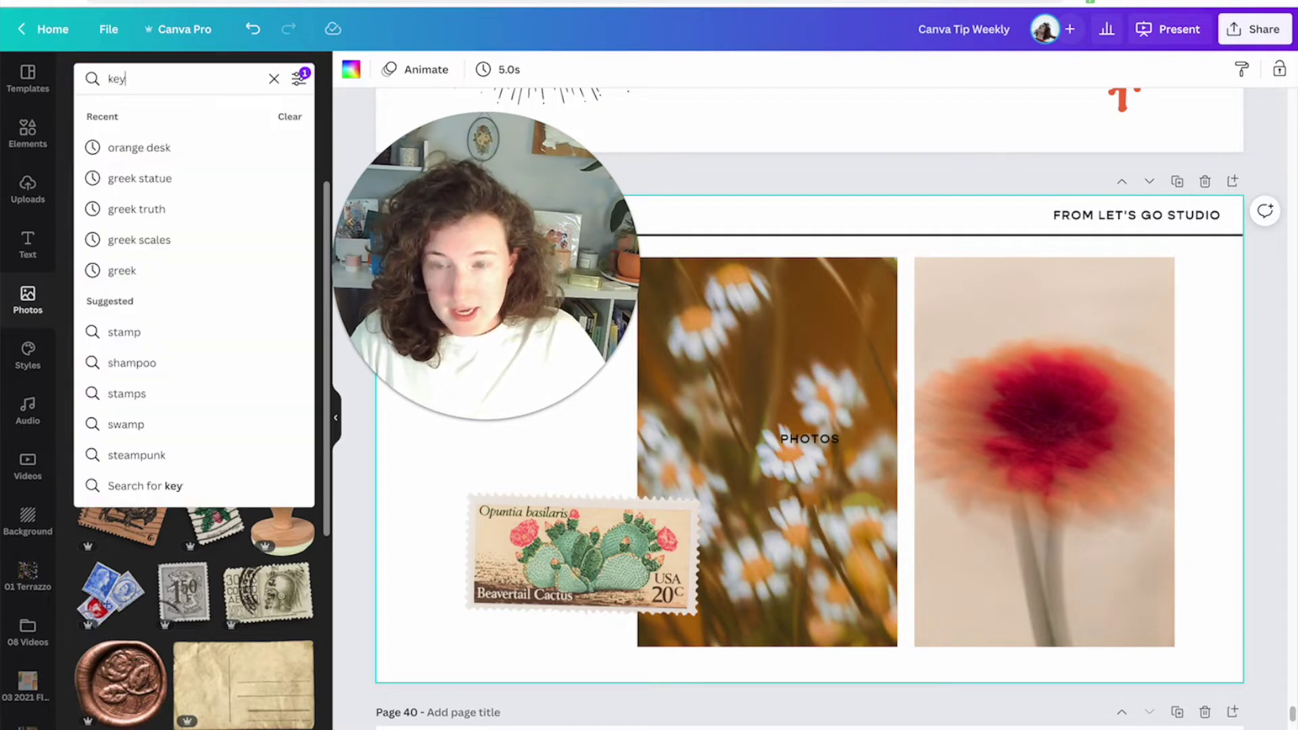
key(Return)
click(144, 79)
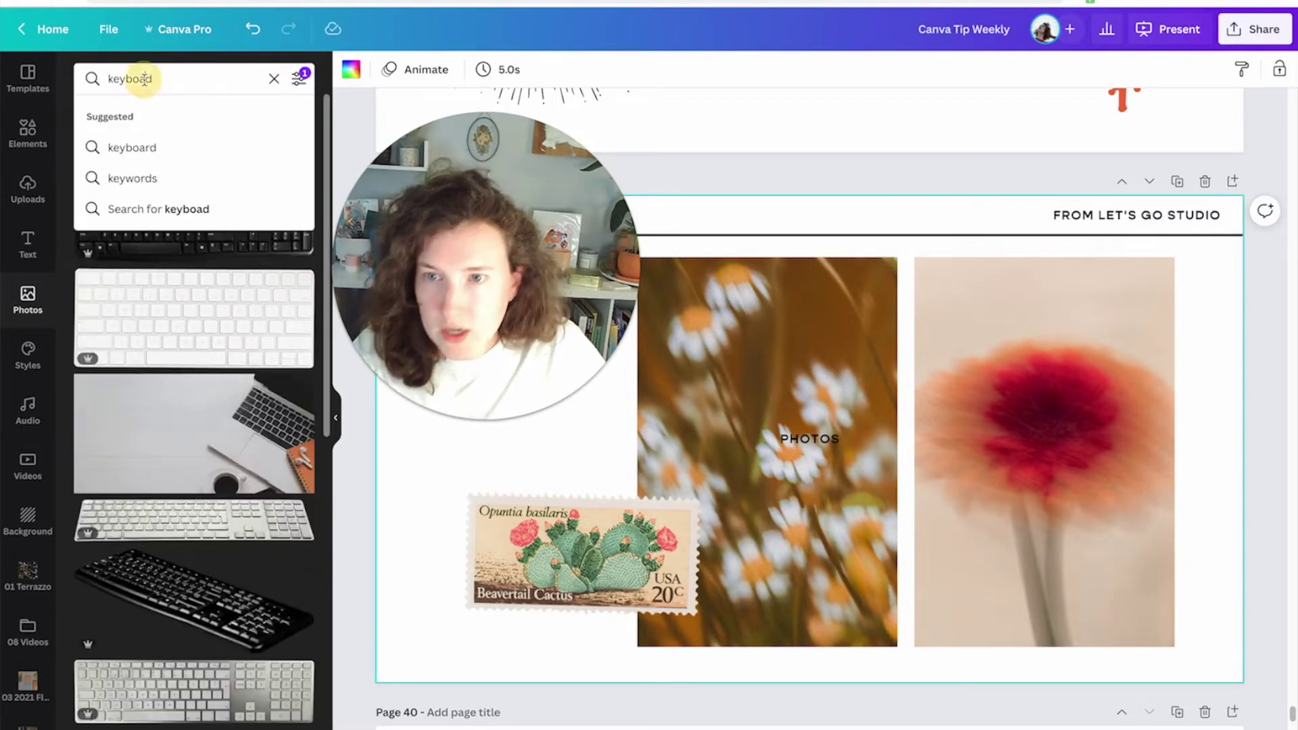
text(r)
key(Return)
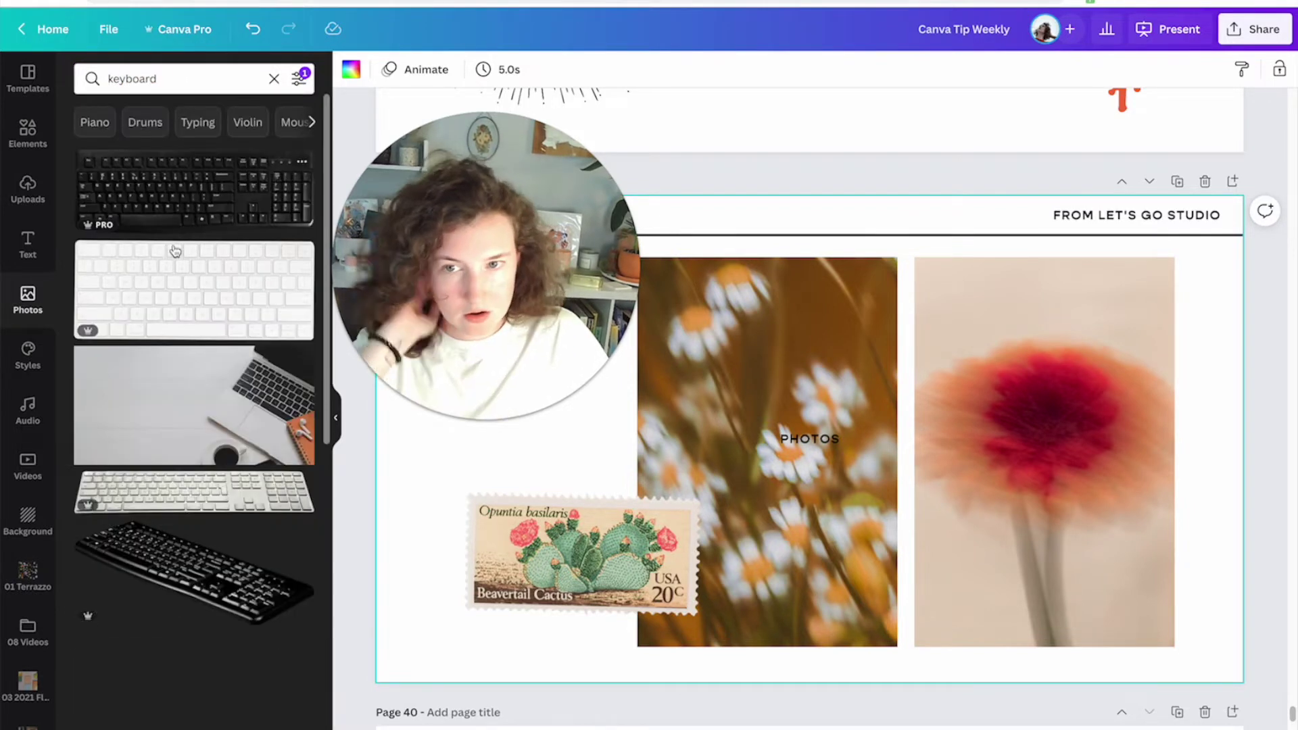
Step: Add the white keyboard photo, shrunk and placed at the top above the flowers
click(188, 260)
drag(841, 380, 870, 328)
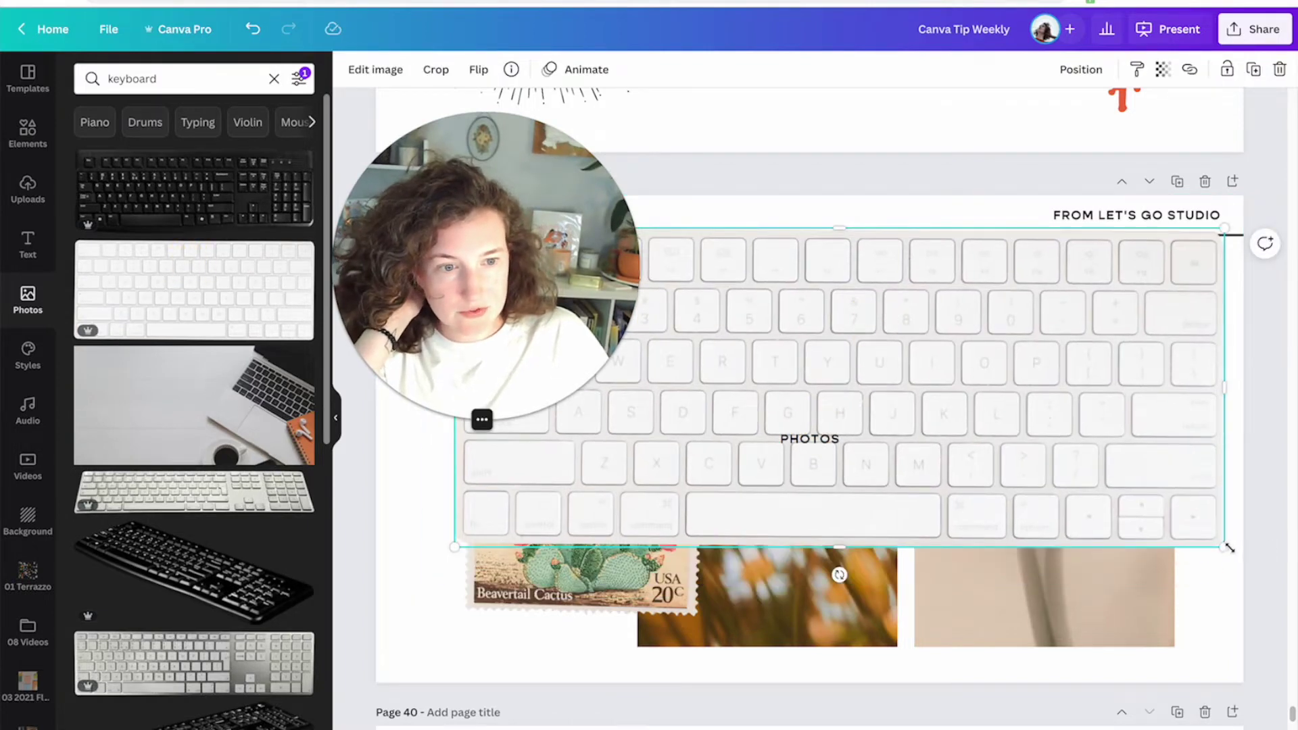
drag(1229, 549, 768, 339)
drag(776, 284, 818, 250)
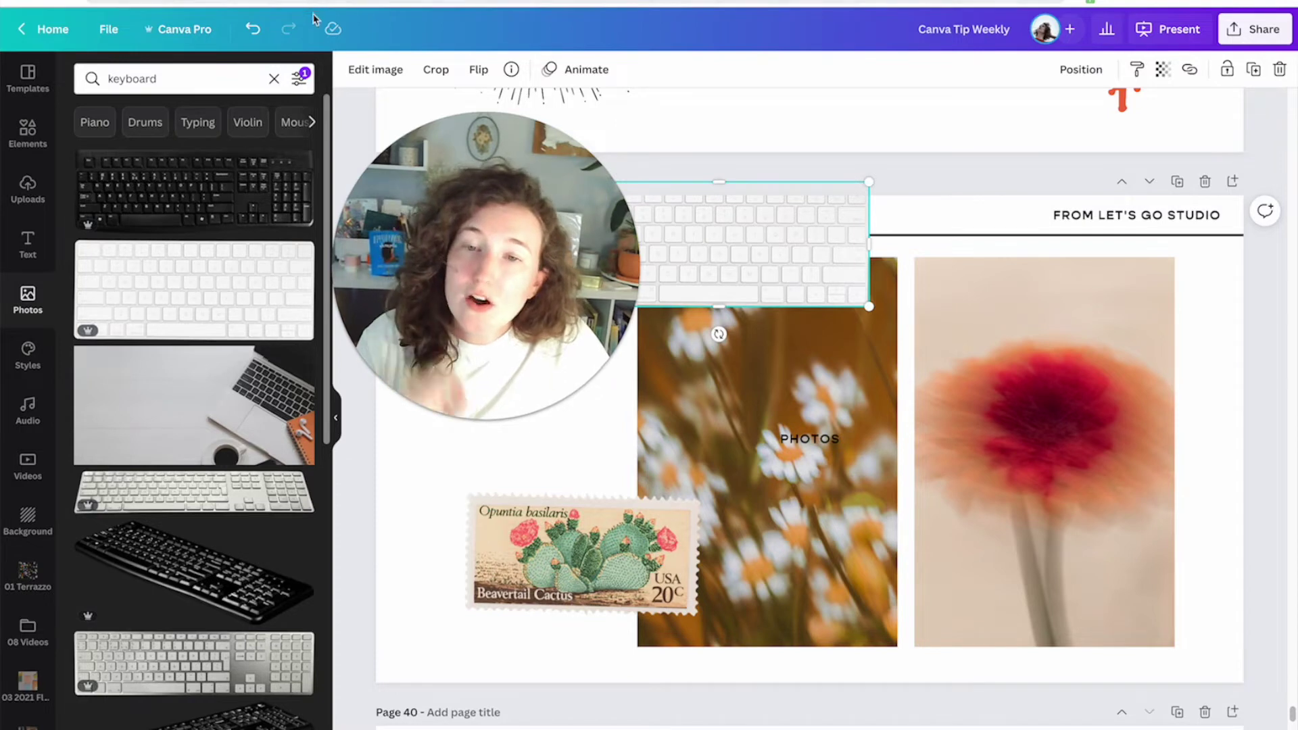
click(298, 79)
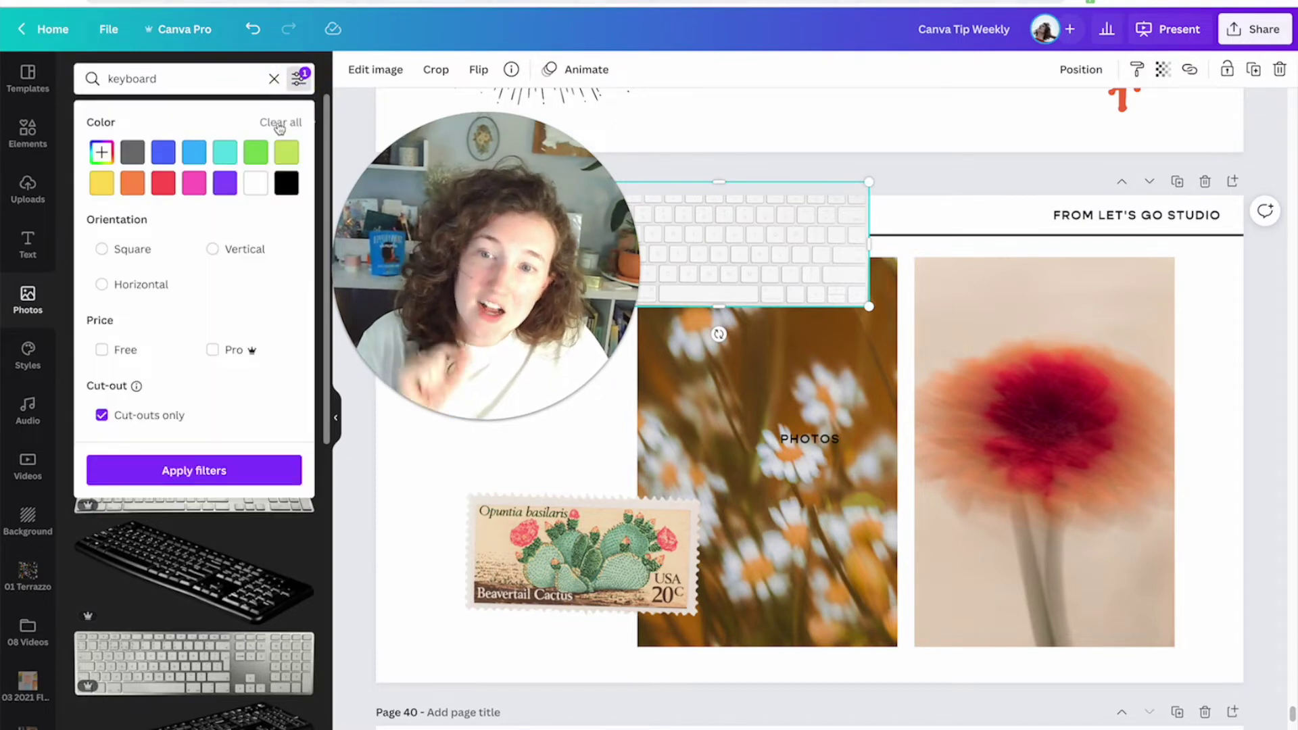
Step: Clear all photo filters and copy the brand's dark green hex #045049
click(279, 125)
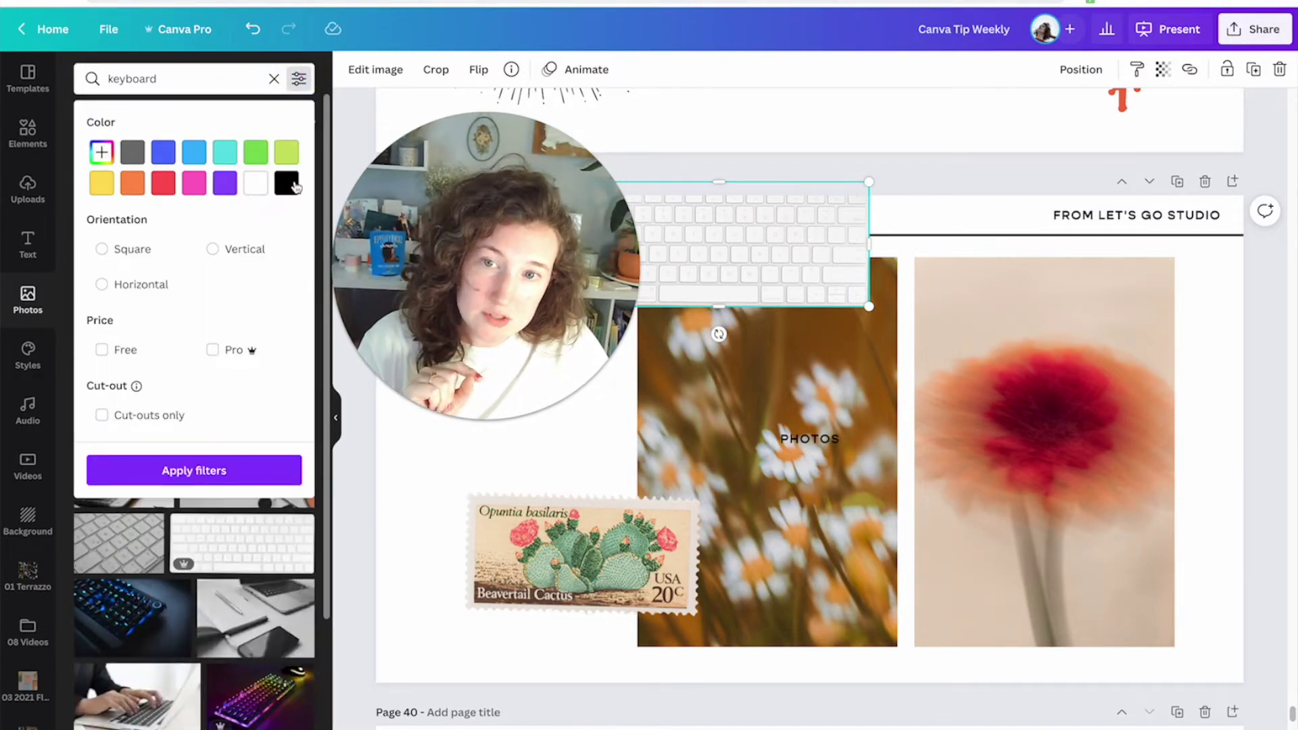
click(102, 154)
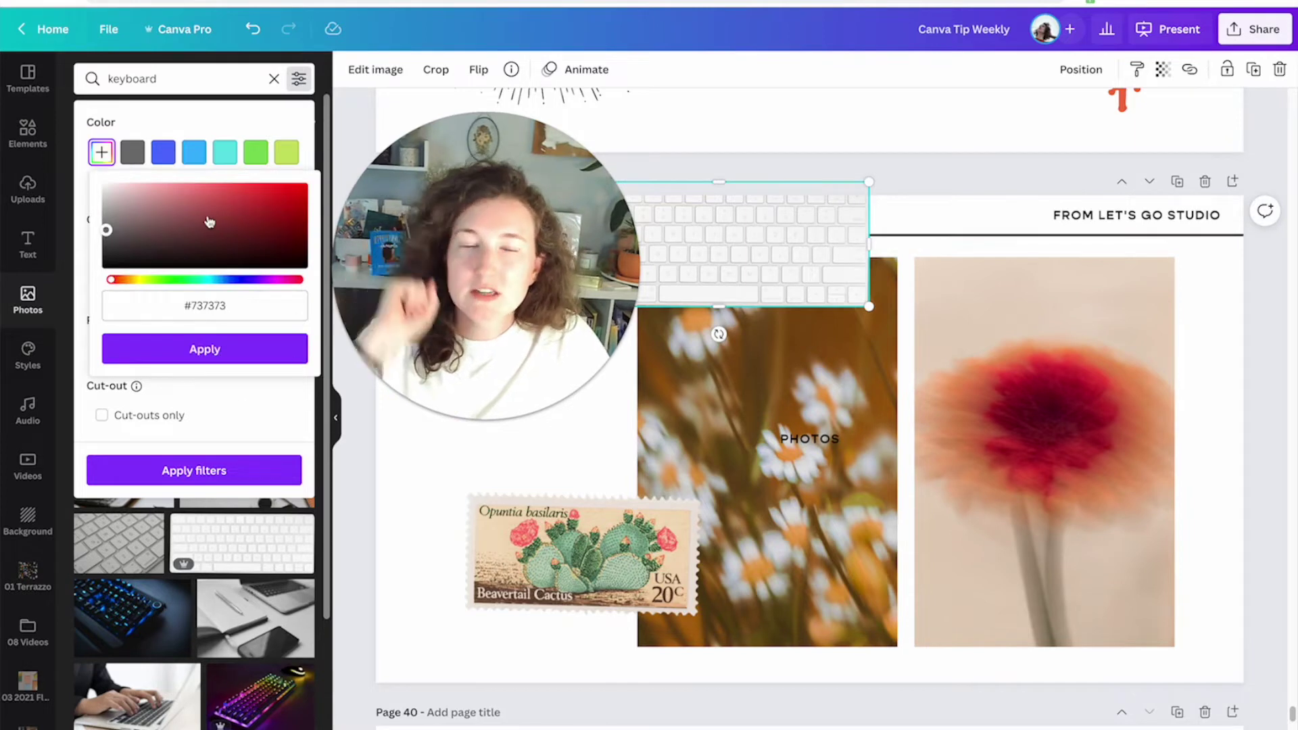
click(195, 147)
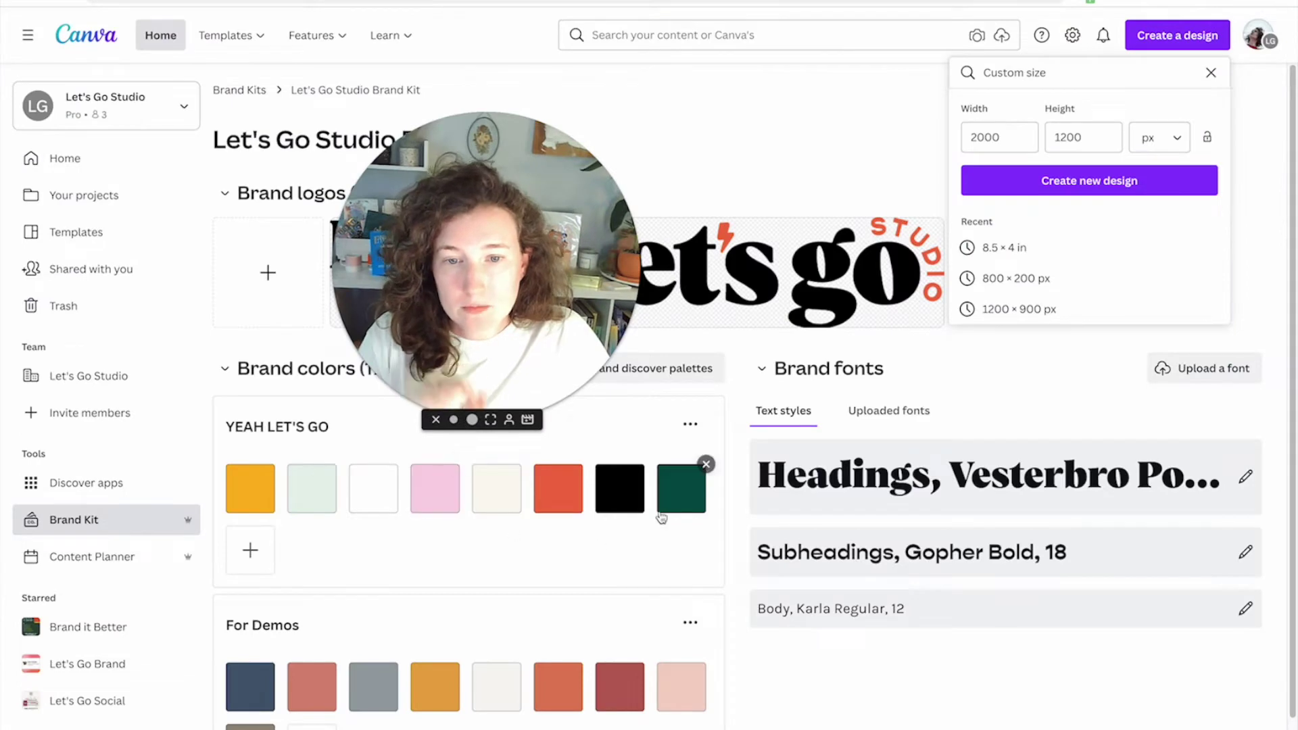
click(664, 509)
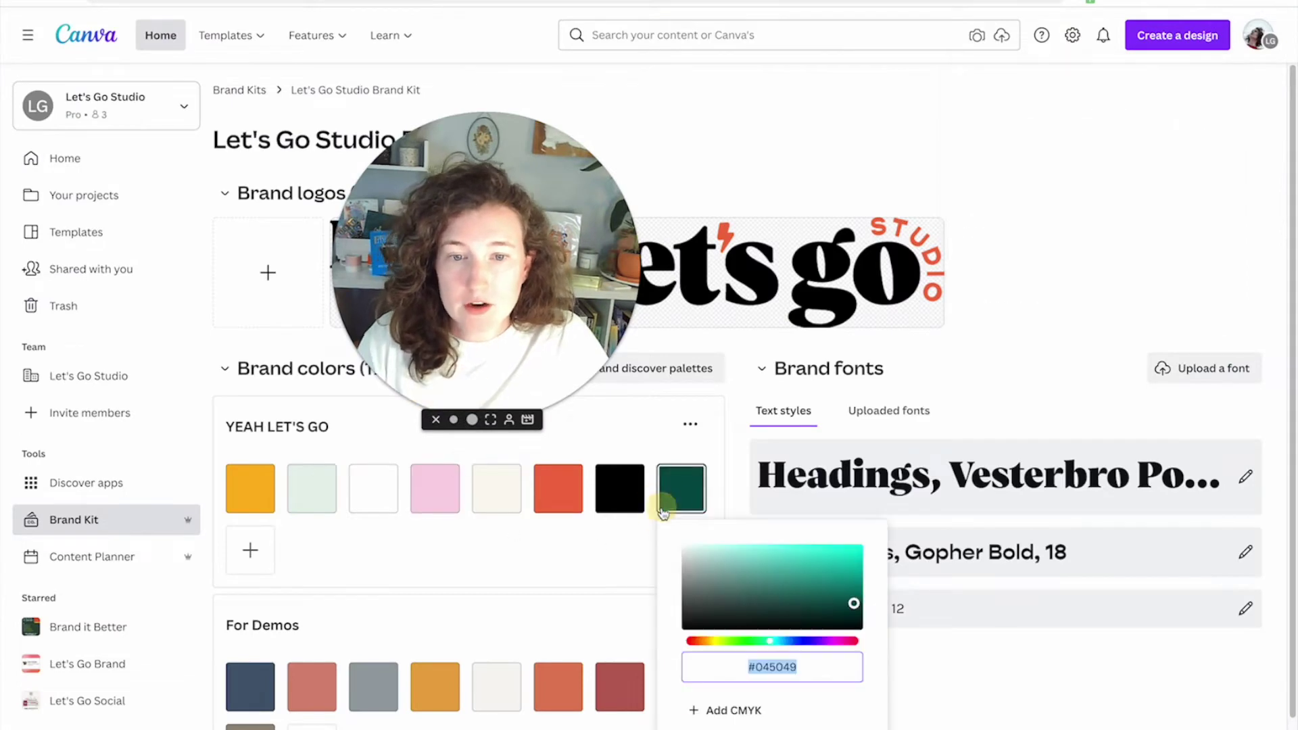
click(780, 668)
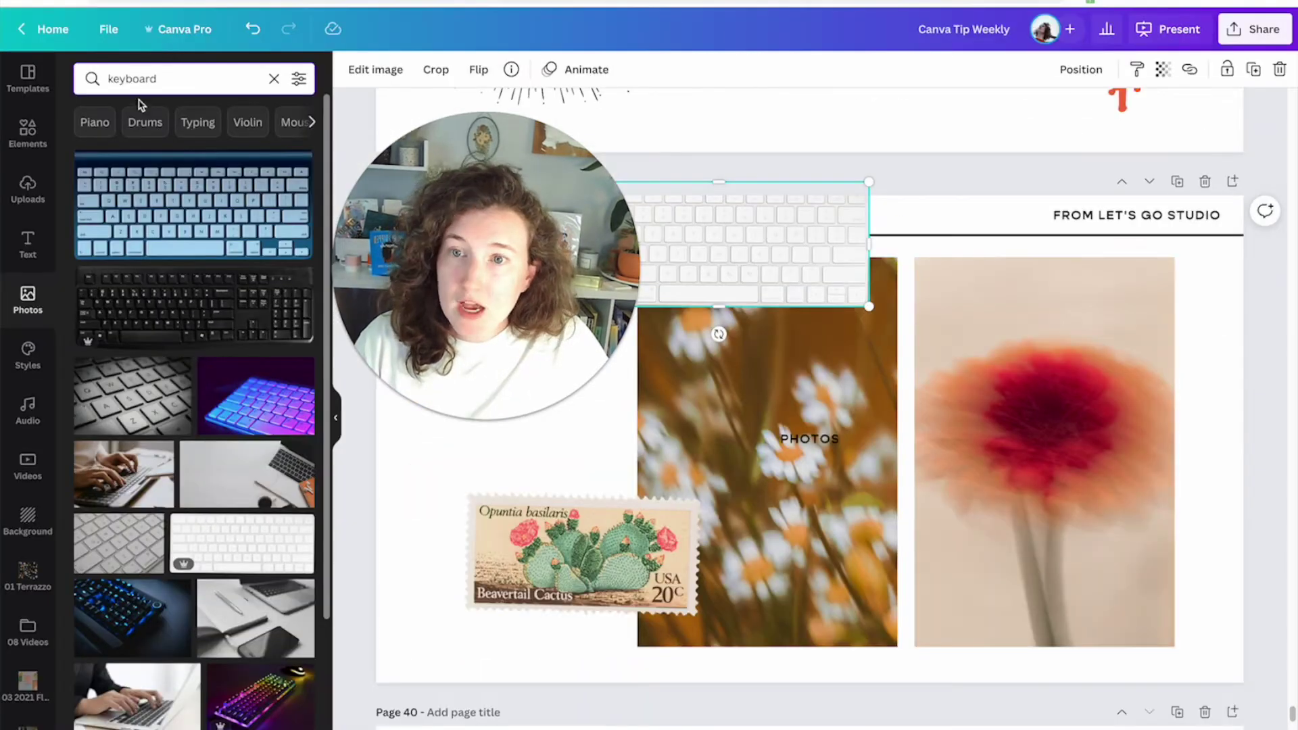
Step: Filter photos by the pasted brand green #045049 and scroll the results
click(274, 79)
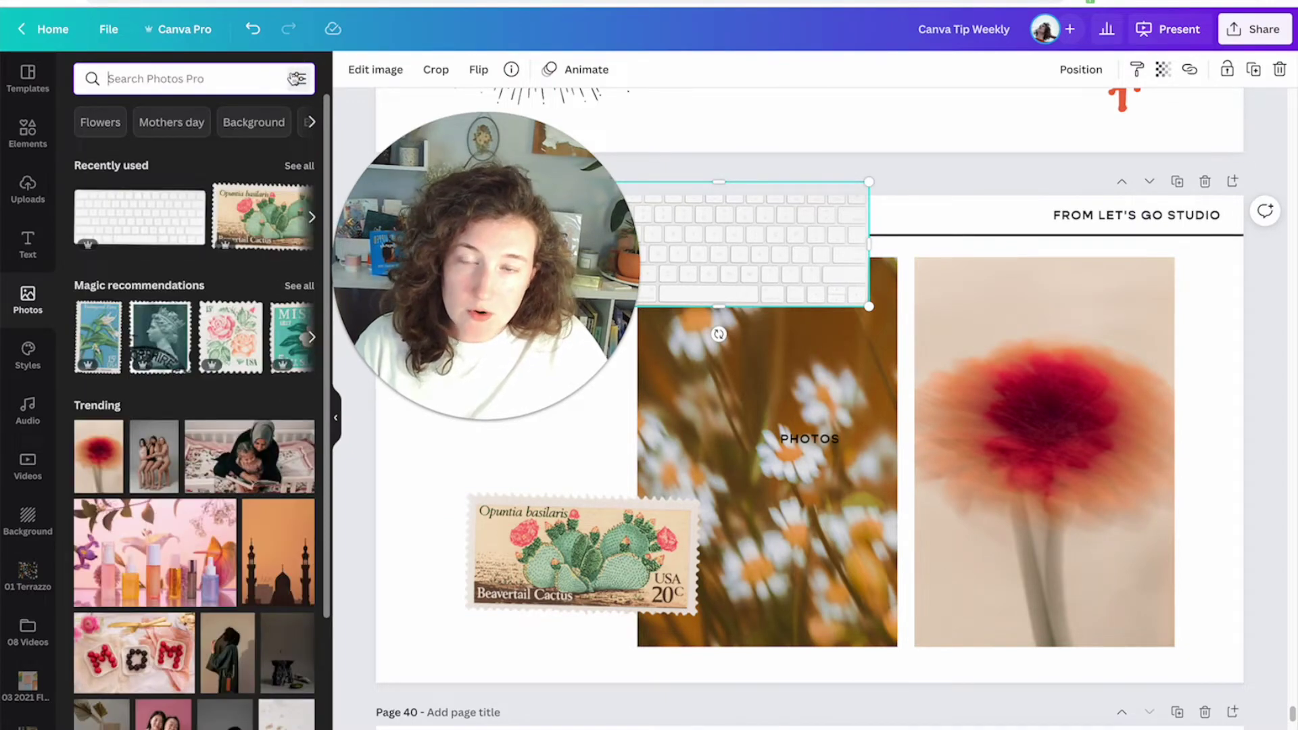
click(298, 79)
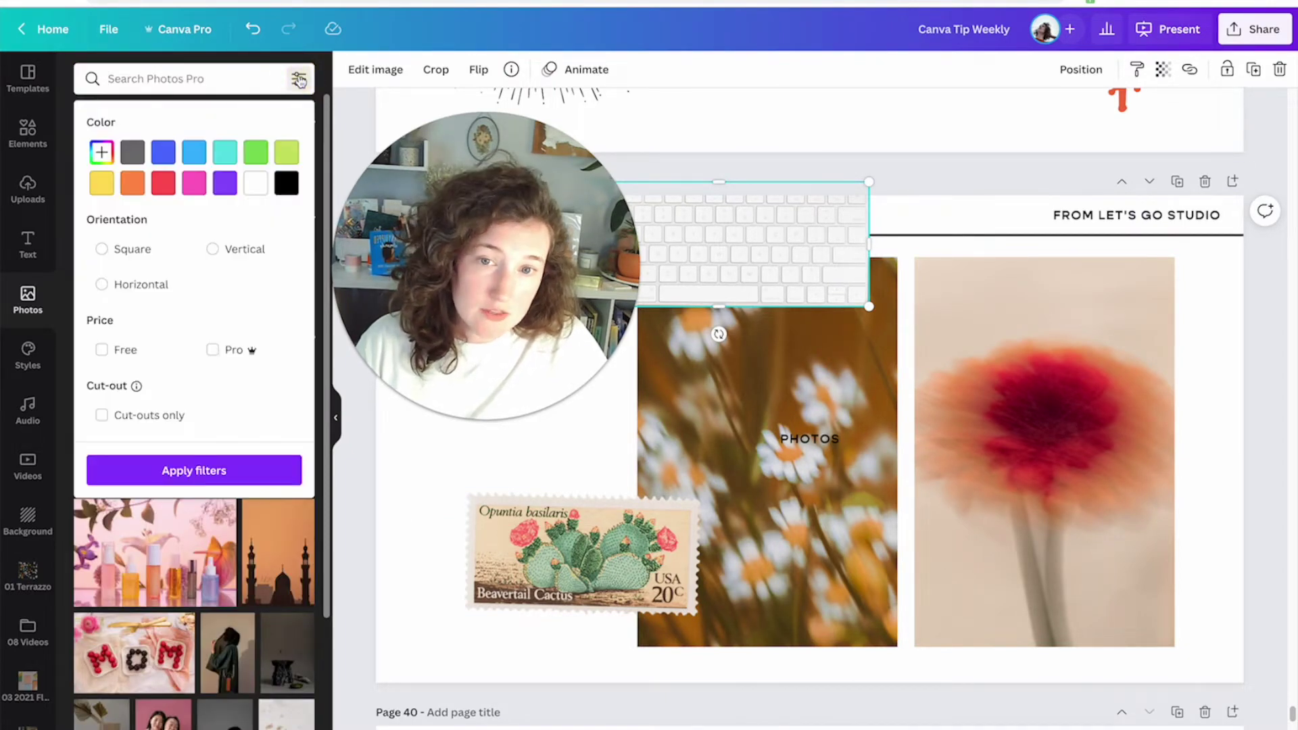
click(101, 155)
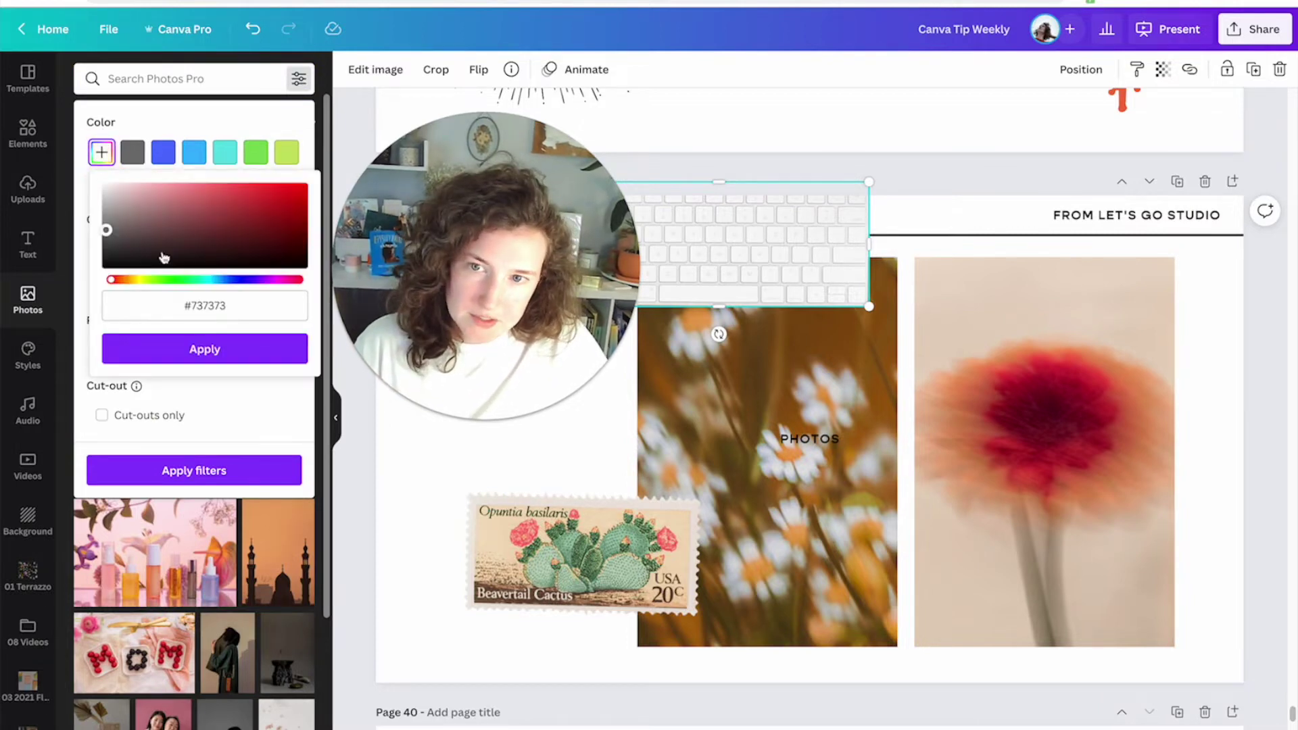
triple_click(220, 305)
key(ctrl+v)
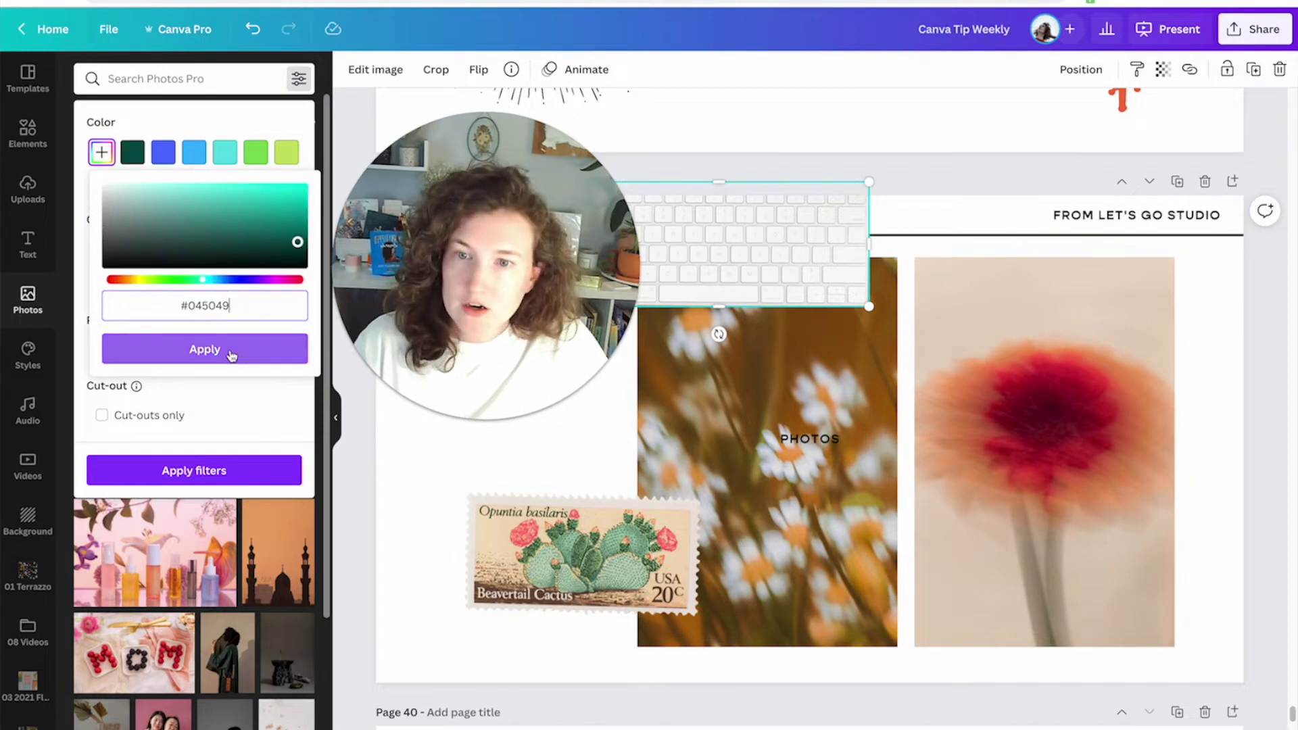
click(232, 352)
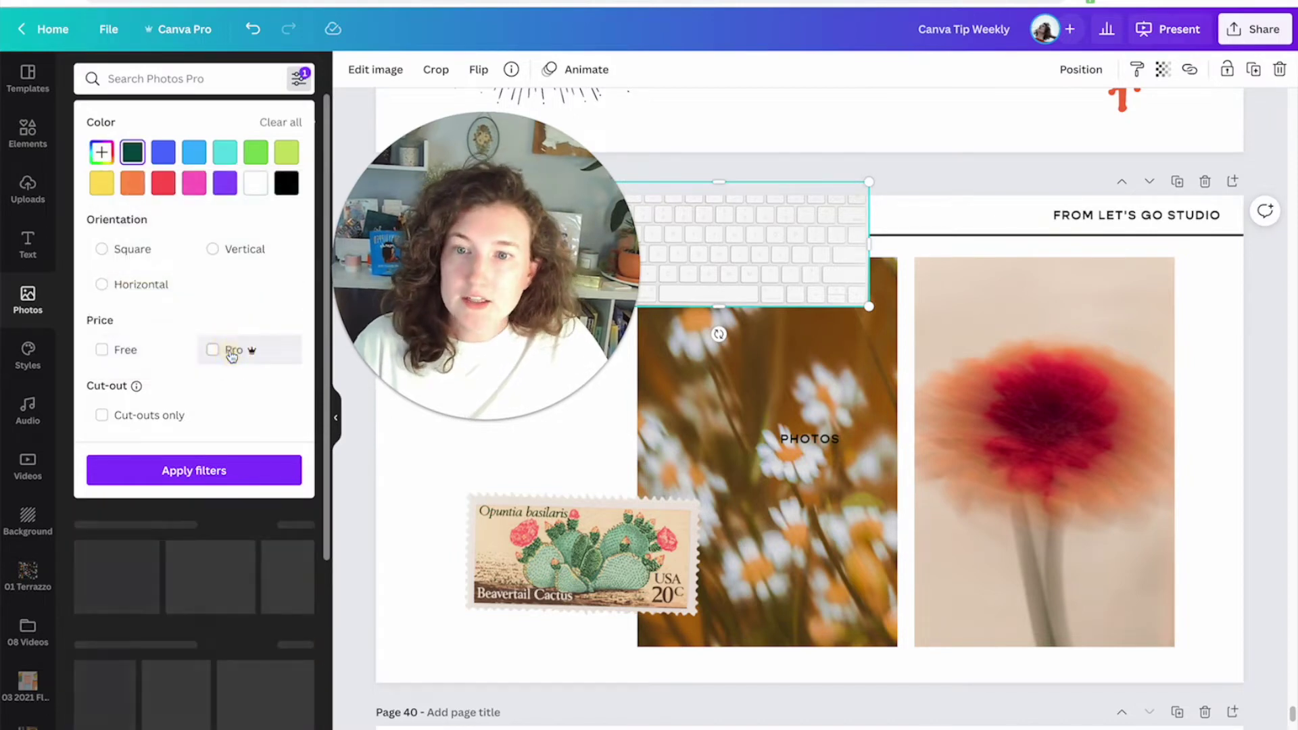
click(371, 518)
scroll(193, 429, down, 8)
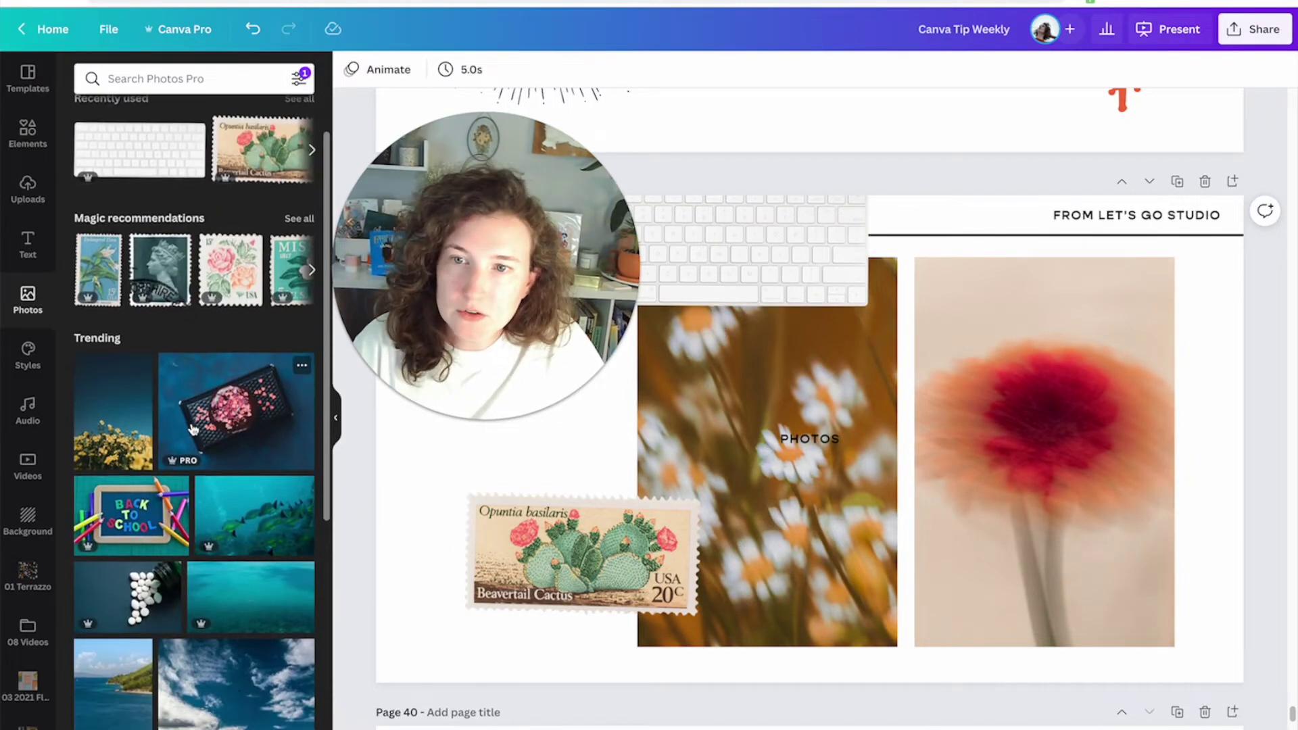
scroll(194, 429, down, 10)
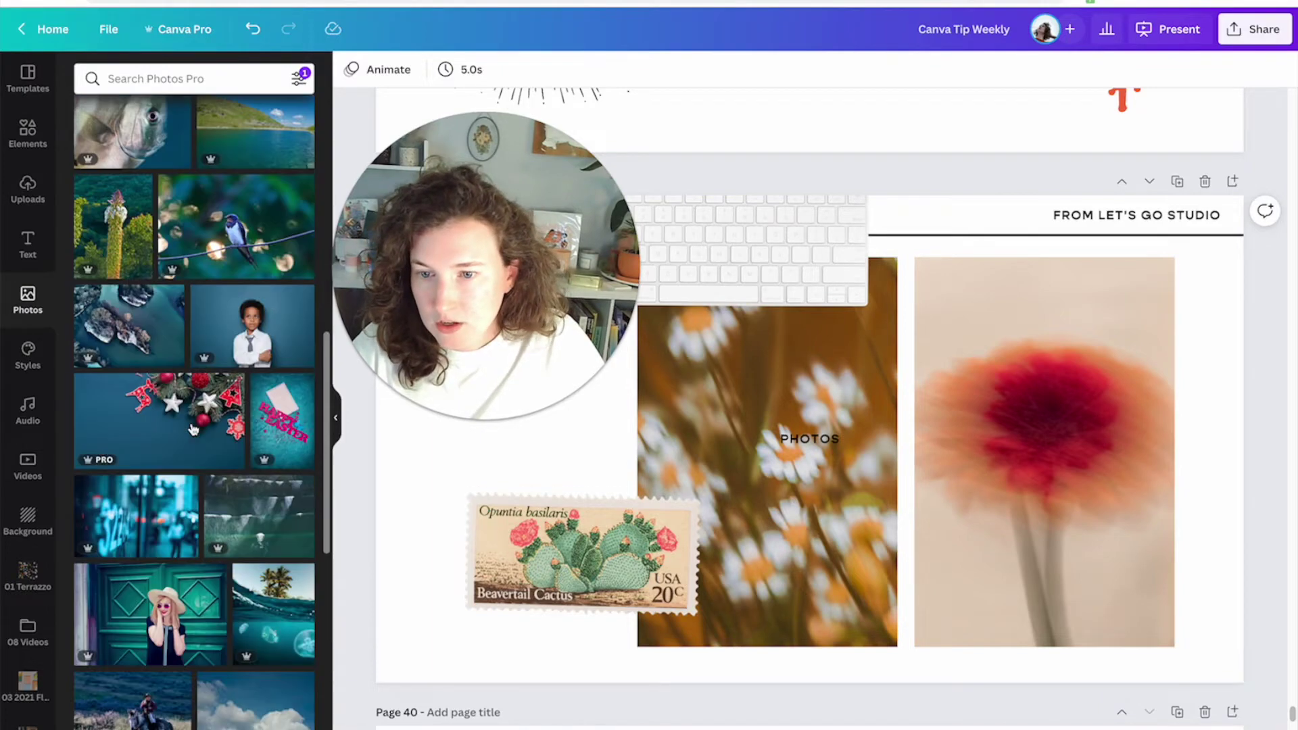
scroll(193, 429, down, 3)
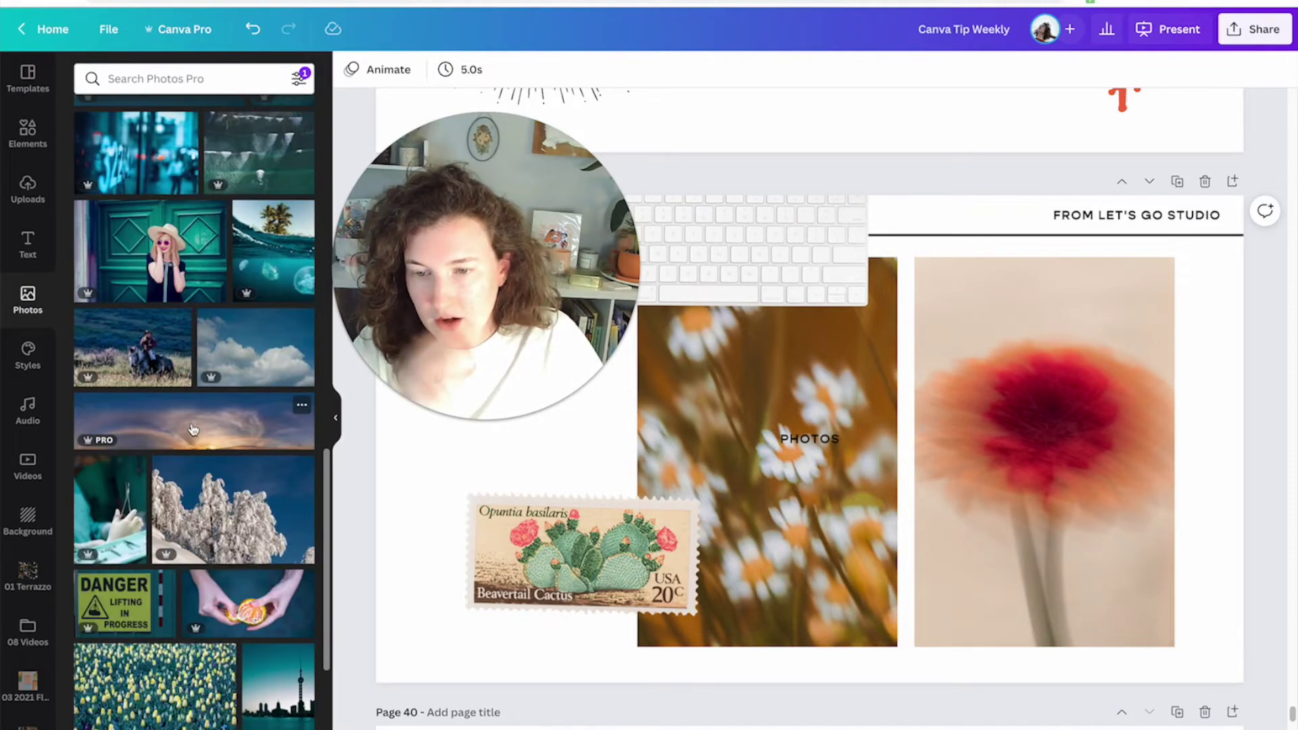
scroll(193, 429, down, 6)
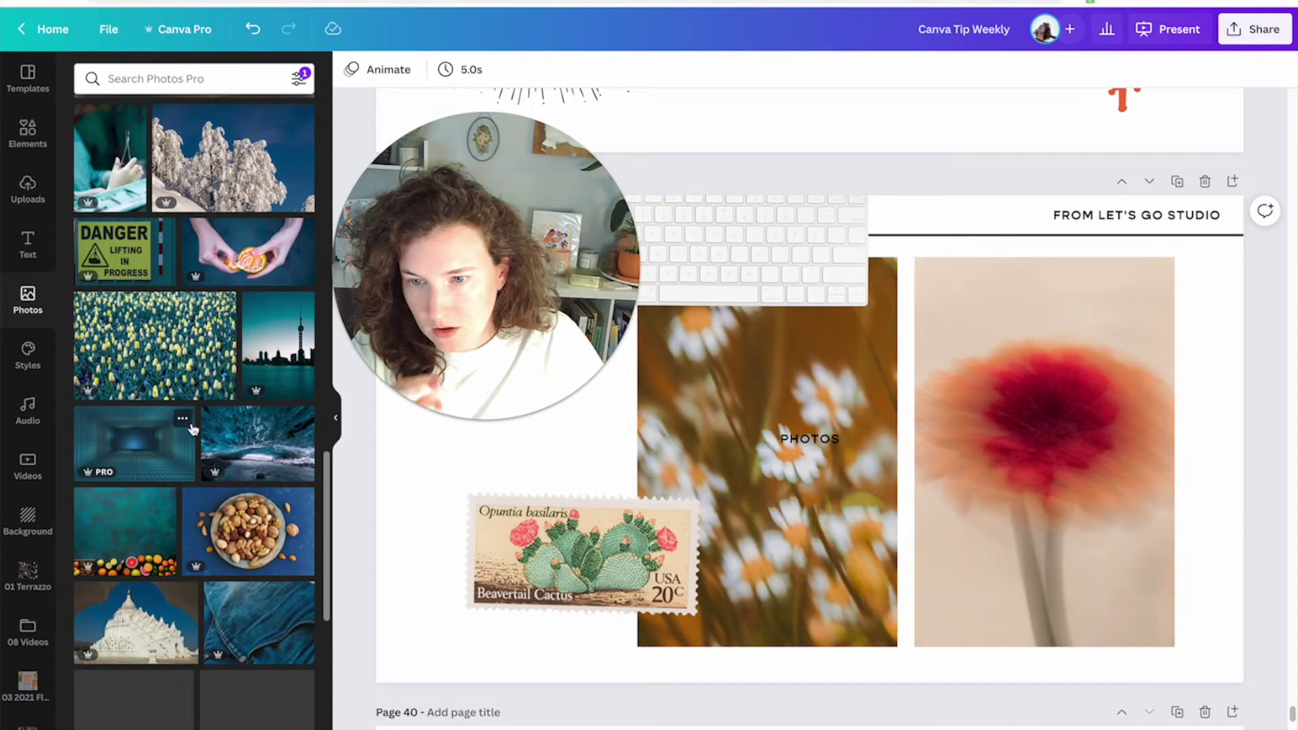
Step: Shift the filter colour to #04502C and apply it to the results
click(298, 79)
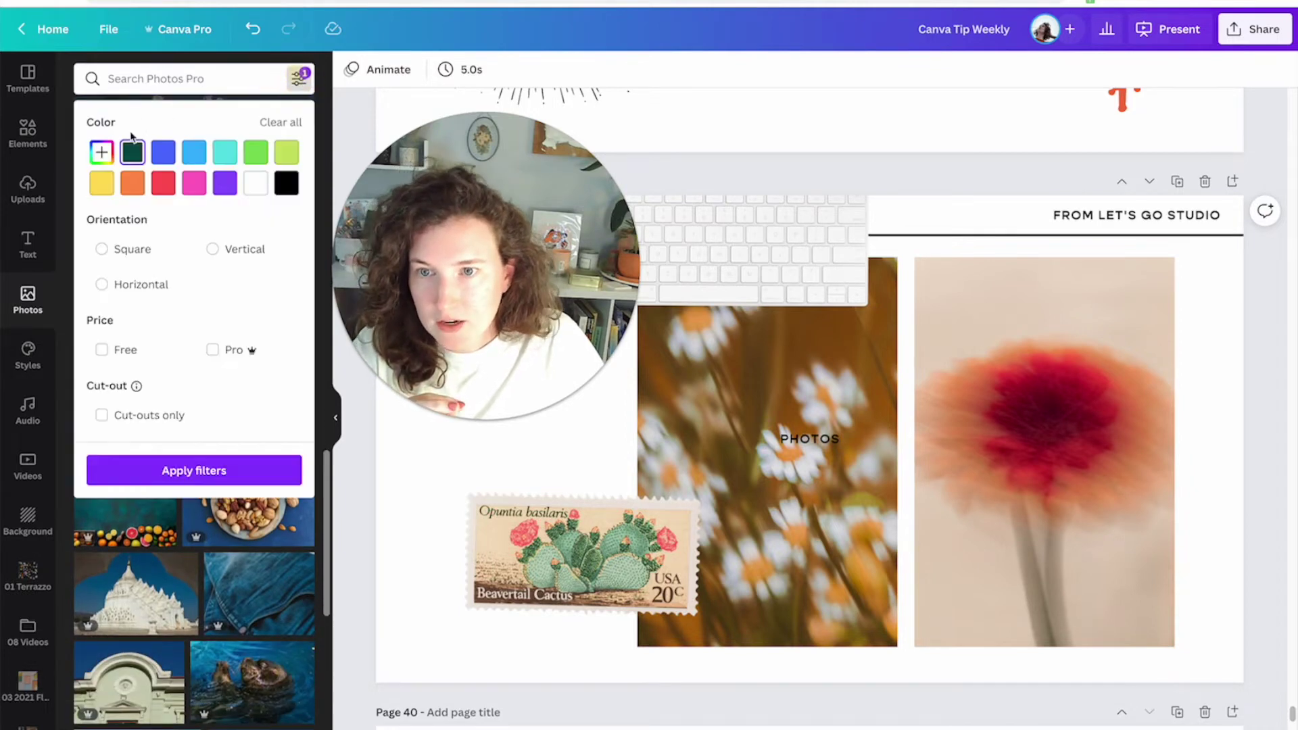
click(110, 154)
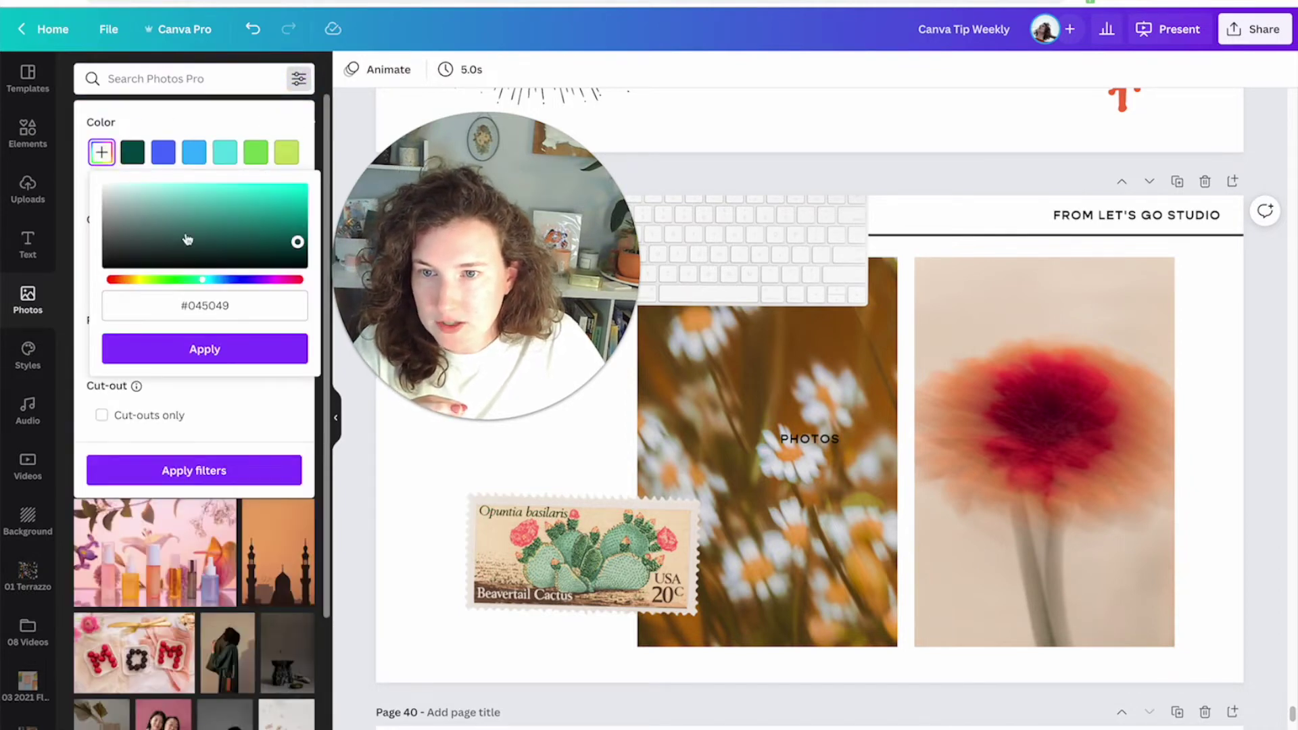
drag(196, 284, 192, 285)
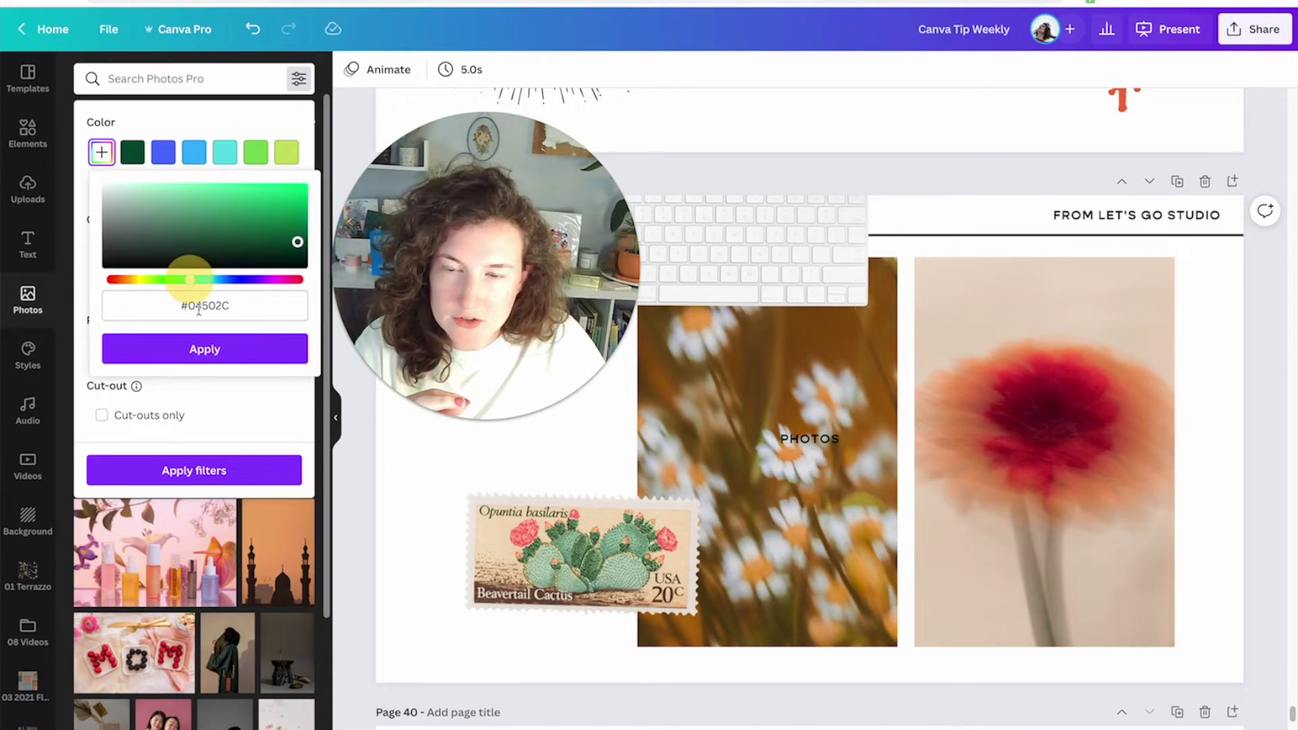
click(207, 347)
click(271, 477)
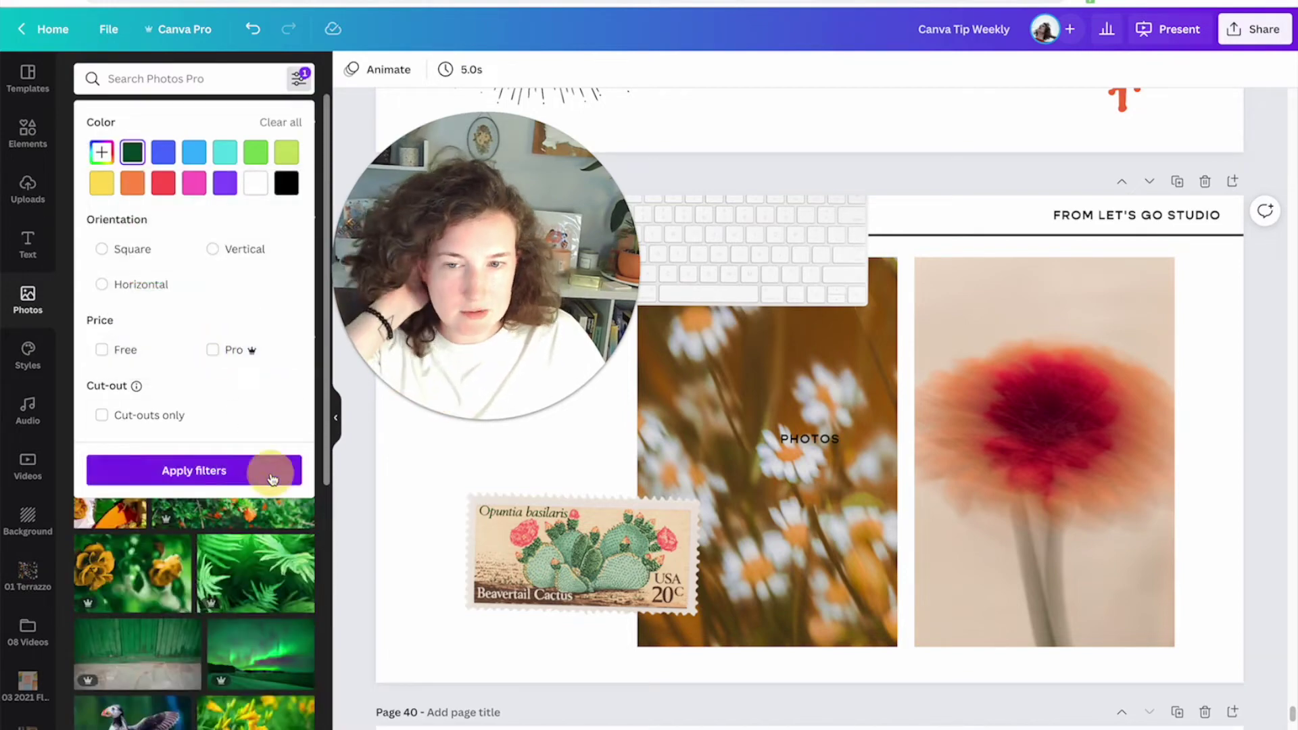
scroll(148, 153, down, 6)
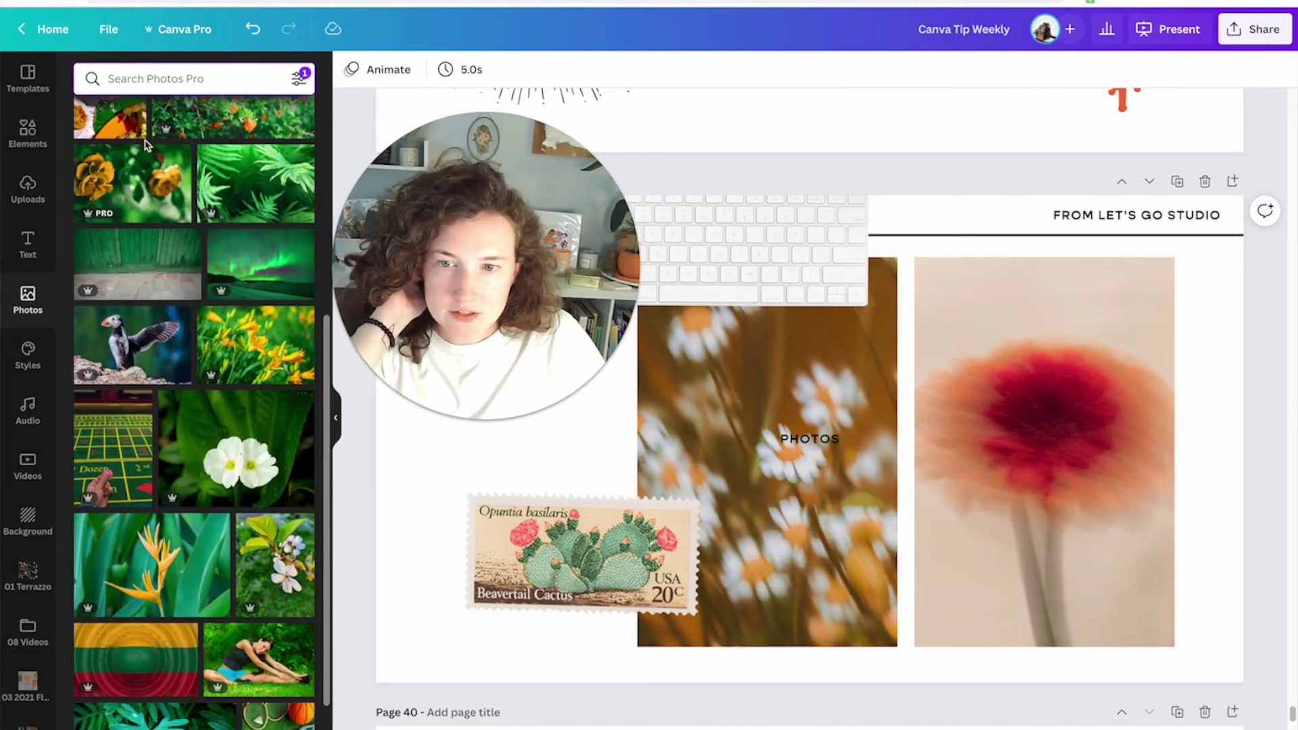
Step: Search for 'desk' photos and add the first one to the page
click(158, 88)
text(desk)
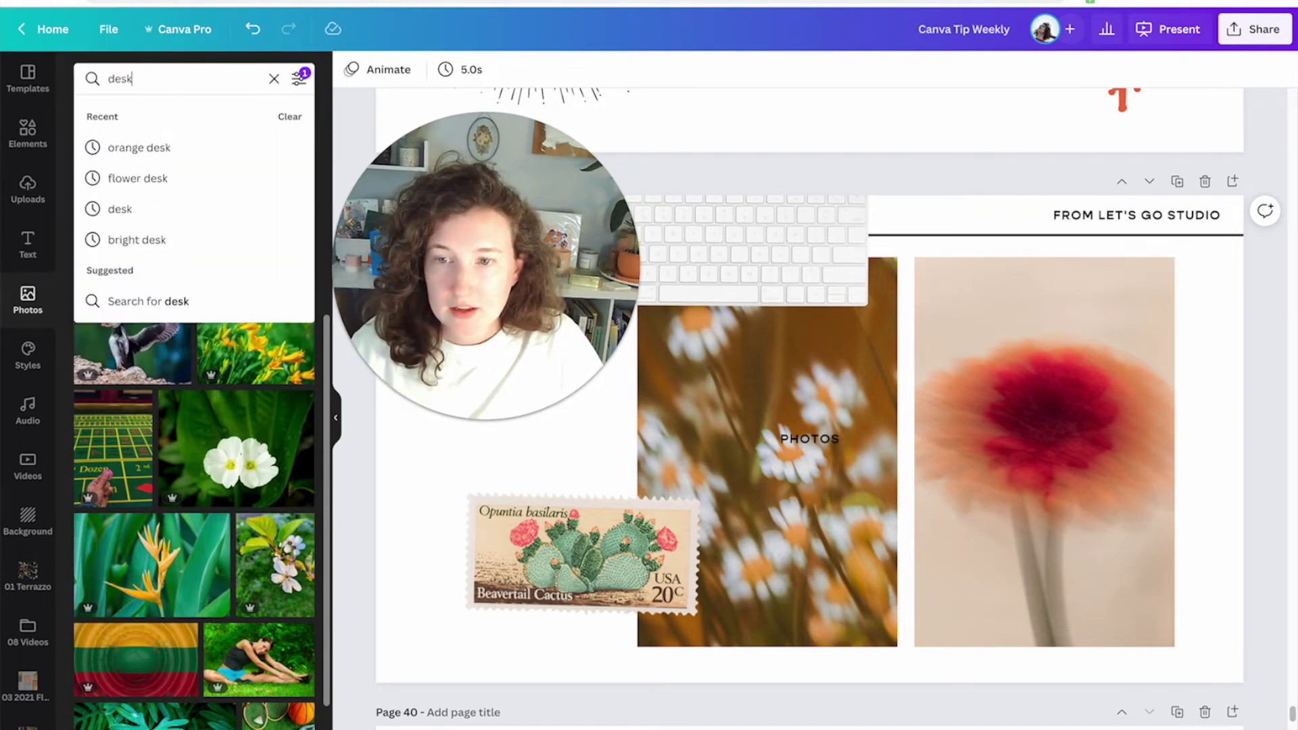
key(Return)
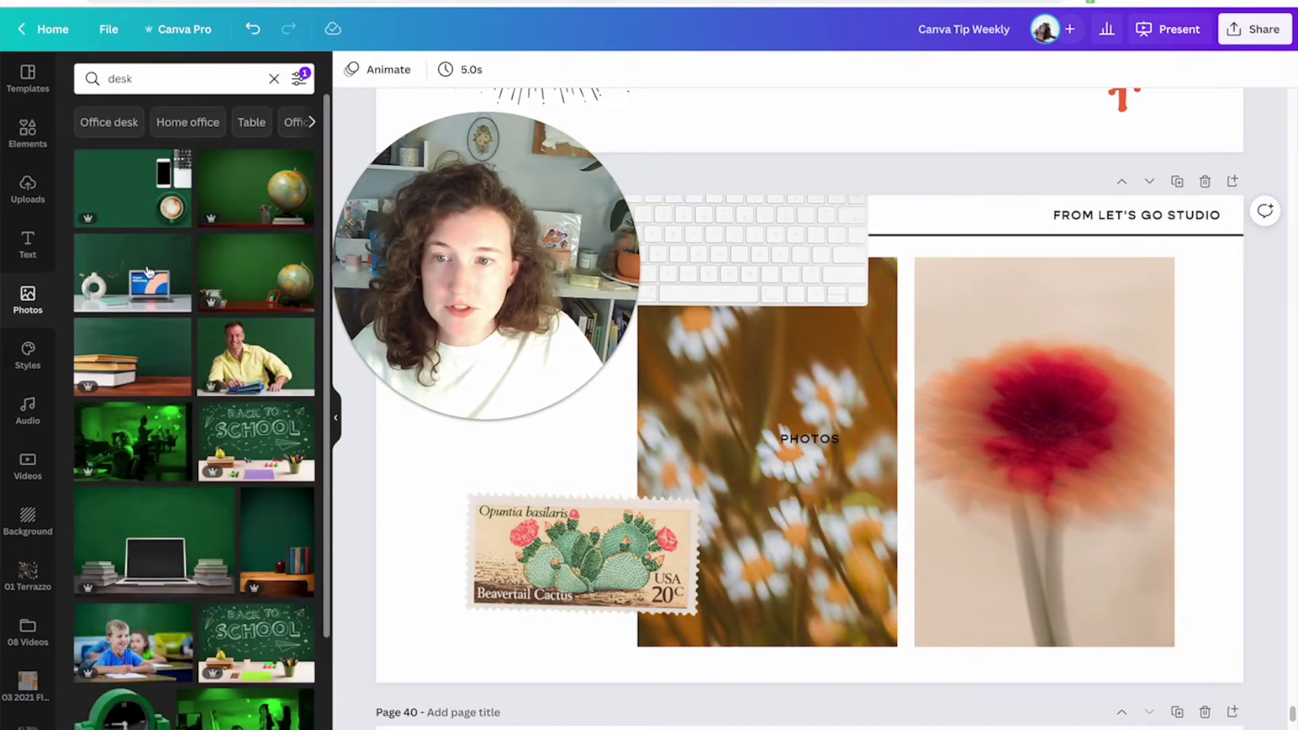
click(137, 215)
drag(835, 400, 898, 403)
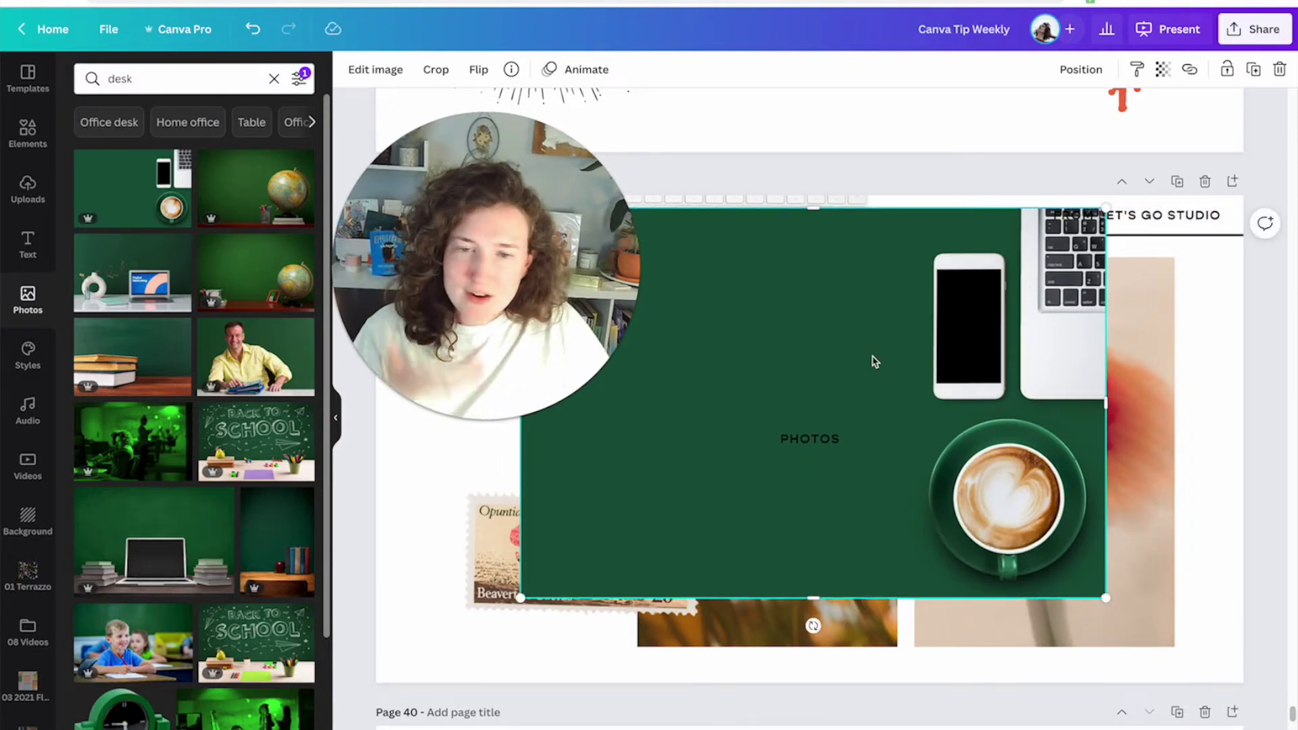
Step: Move the desk photo to blank page 41 and make it the page background
key(ctrl+x)
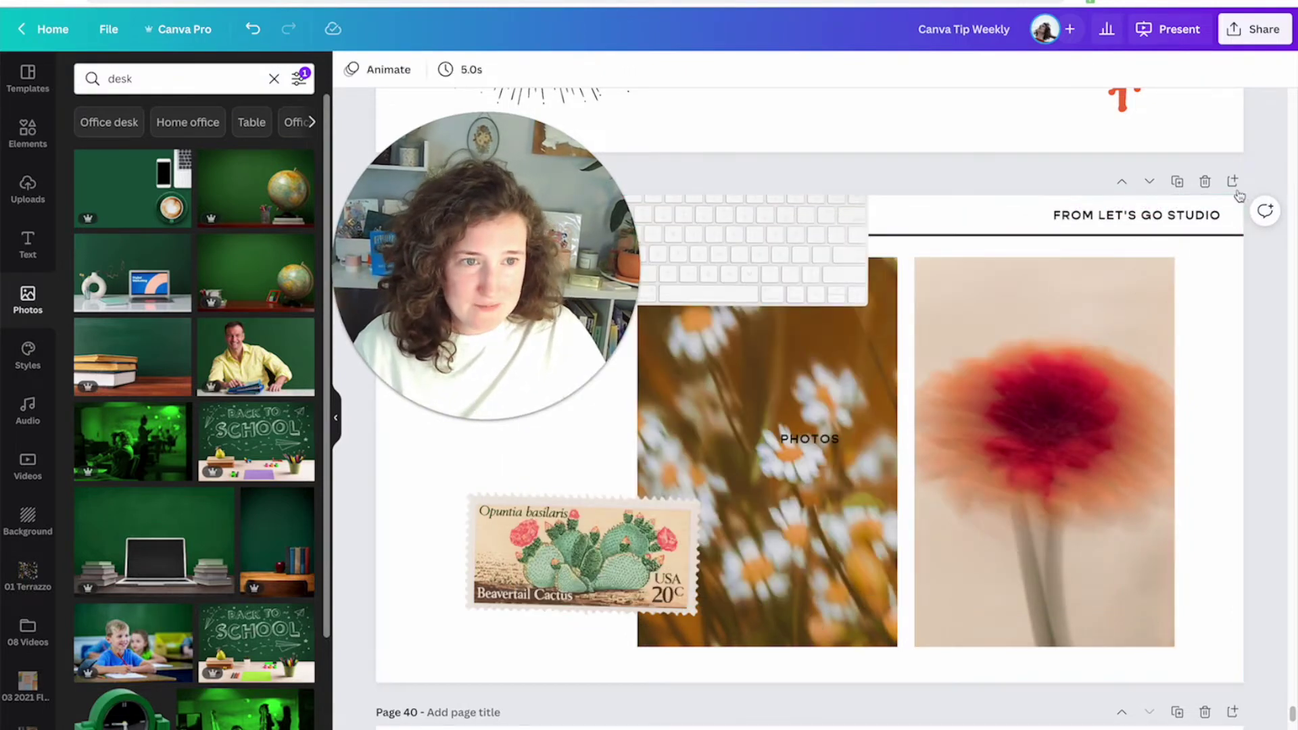
scroll(1174, 226, down, 5)
key(ctrl+v)
right_click(1000, 435)
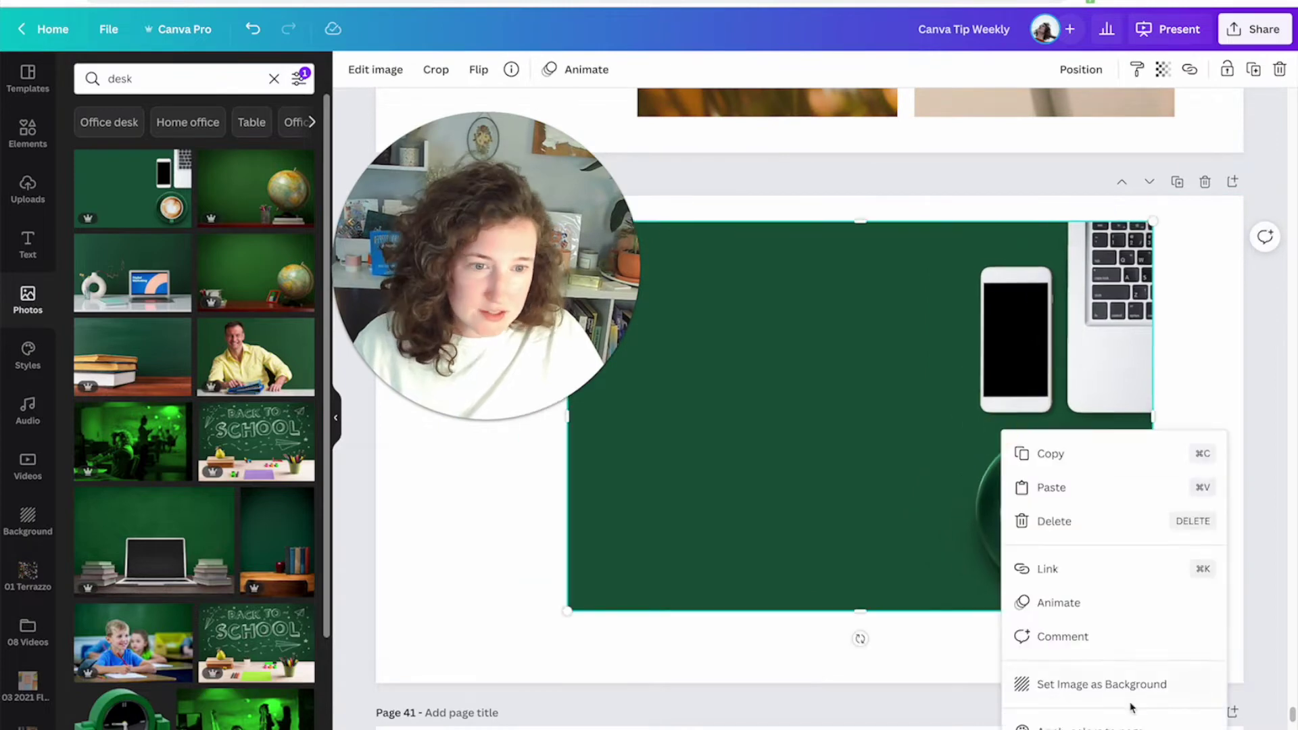
click(1109, 683)
click(898, 409)
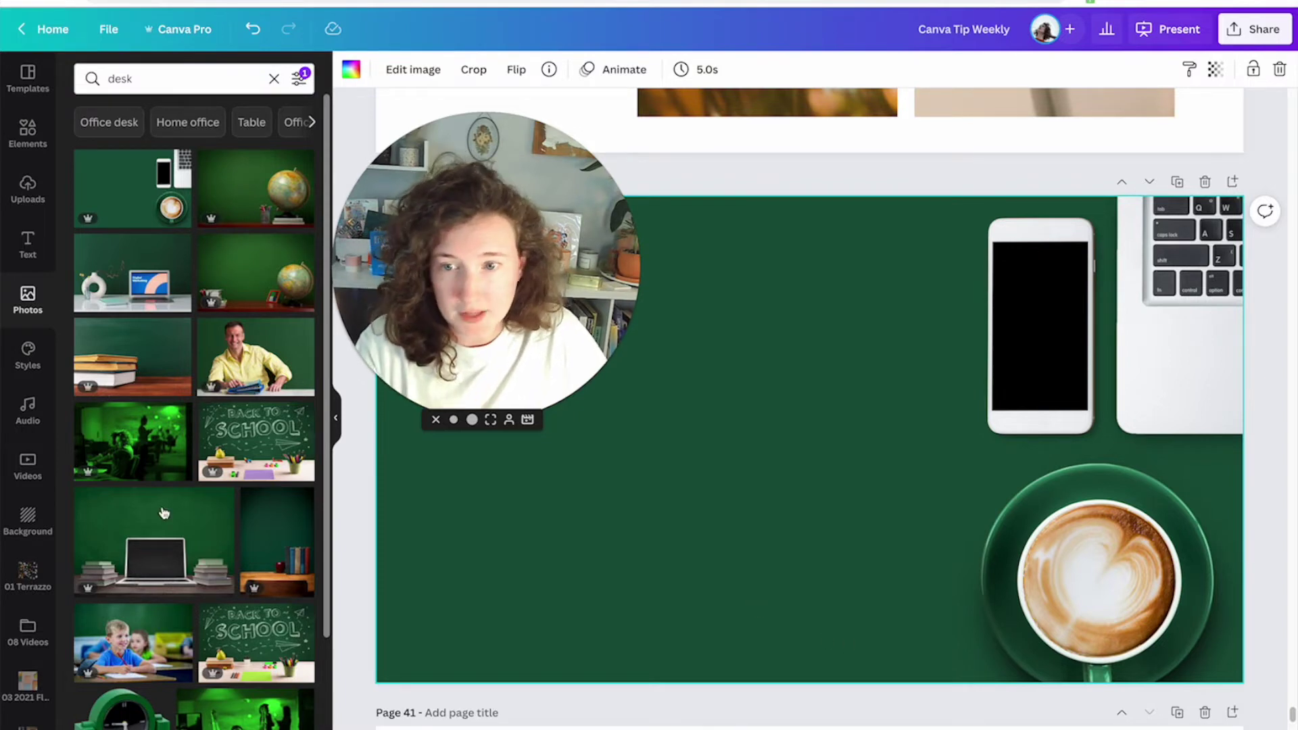
scroll(27, 609, down, 5)
Step: Add the white Brand Kit logo and shrink it onto the phone mockup's screen
click(48, 660)
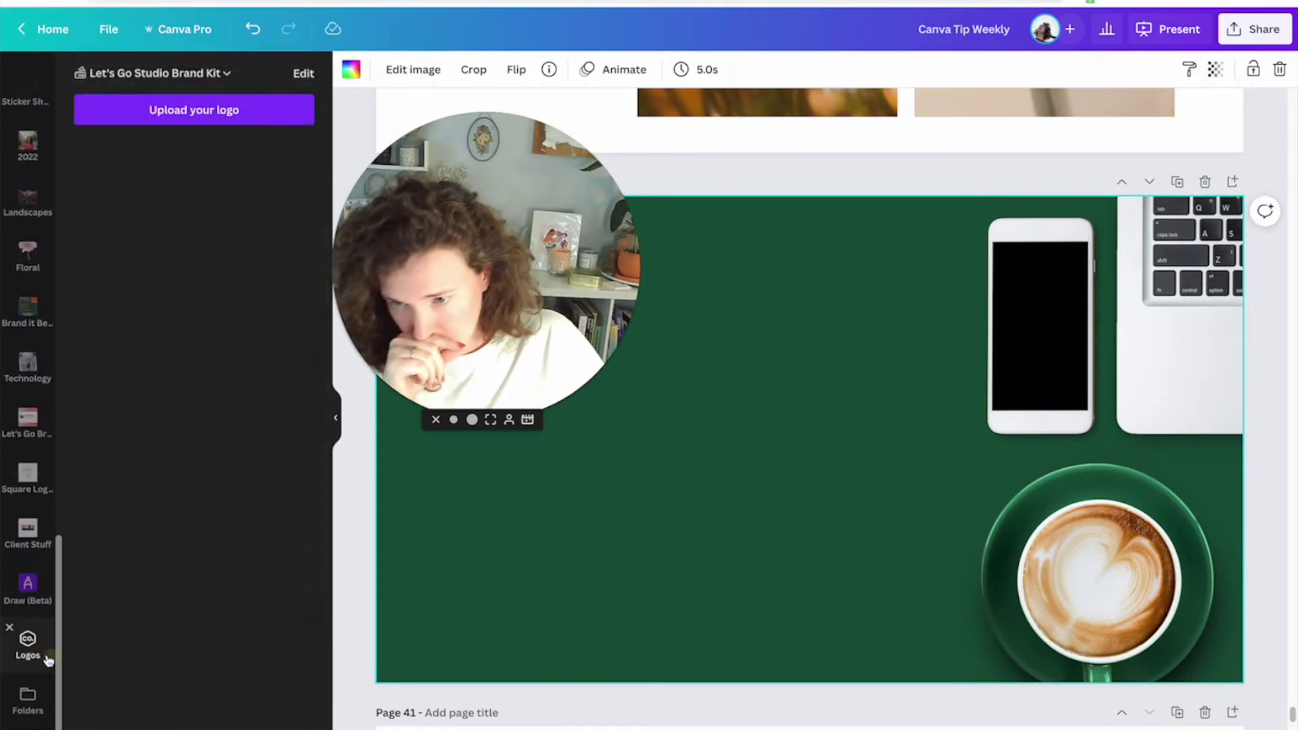
click(256, 191)
drag(838, 424, 1024, 342)
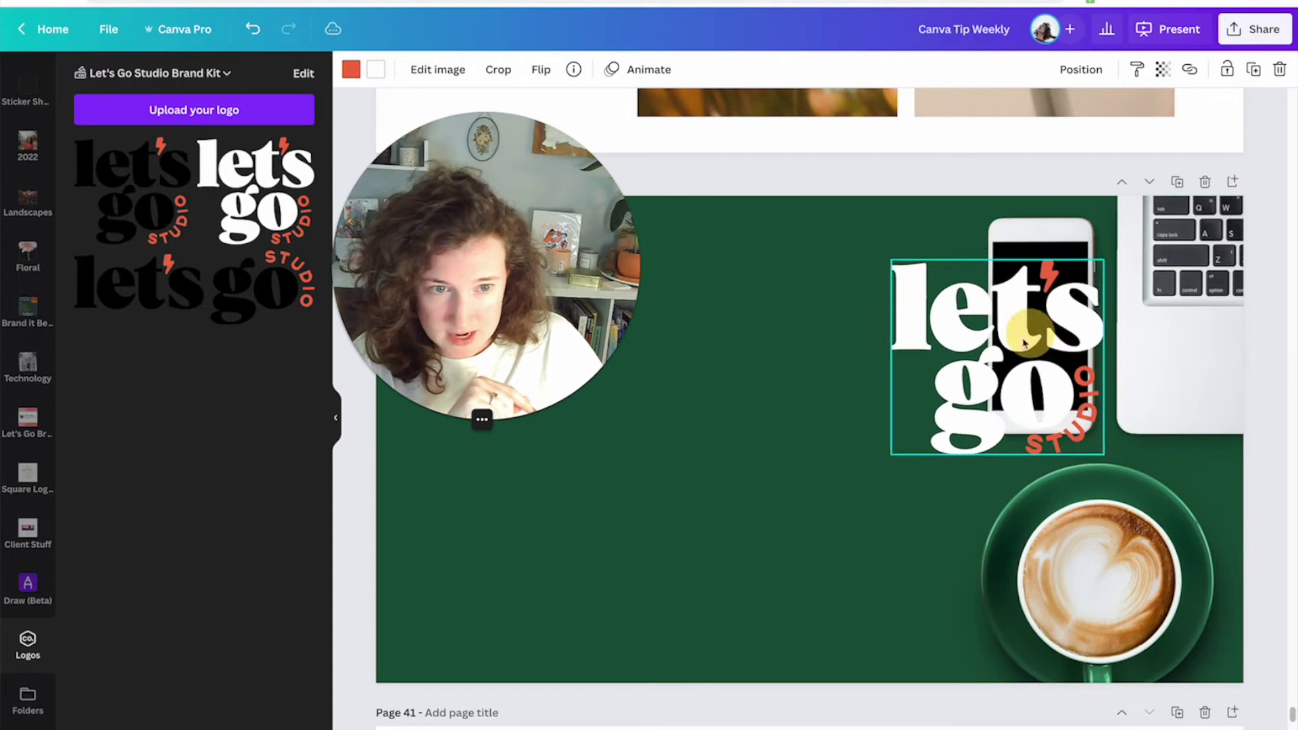
drag(894, 452, 1038, 335)
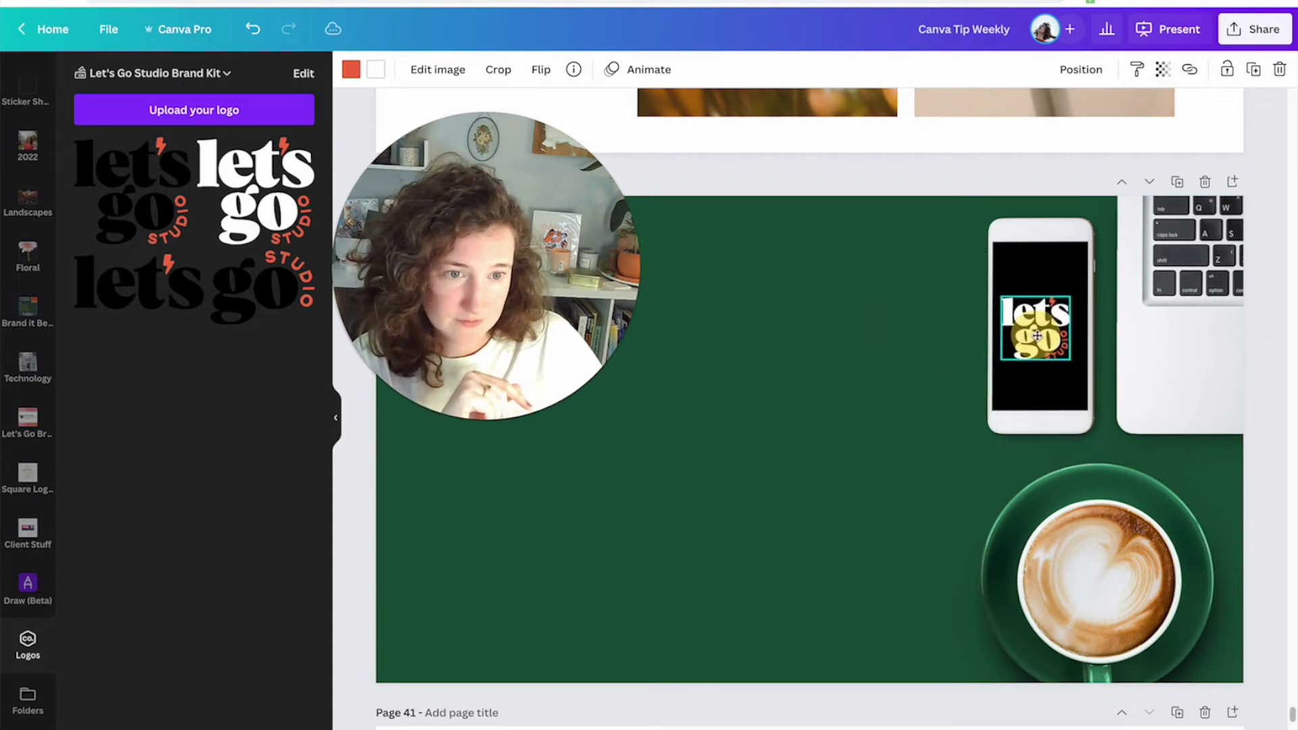
click(883, 369)
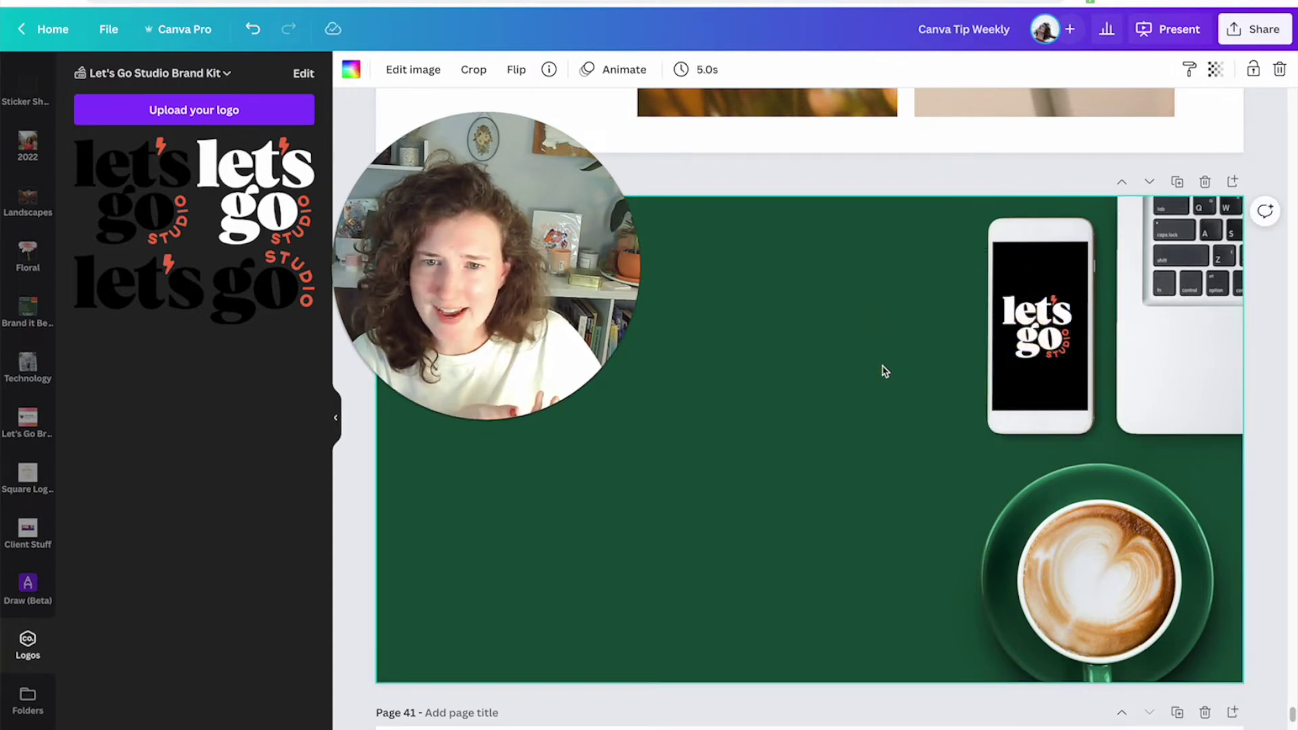
scroll(884, 371, down, 5)
scroll(884, 371, up, 3)
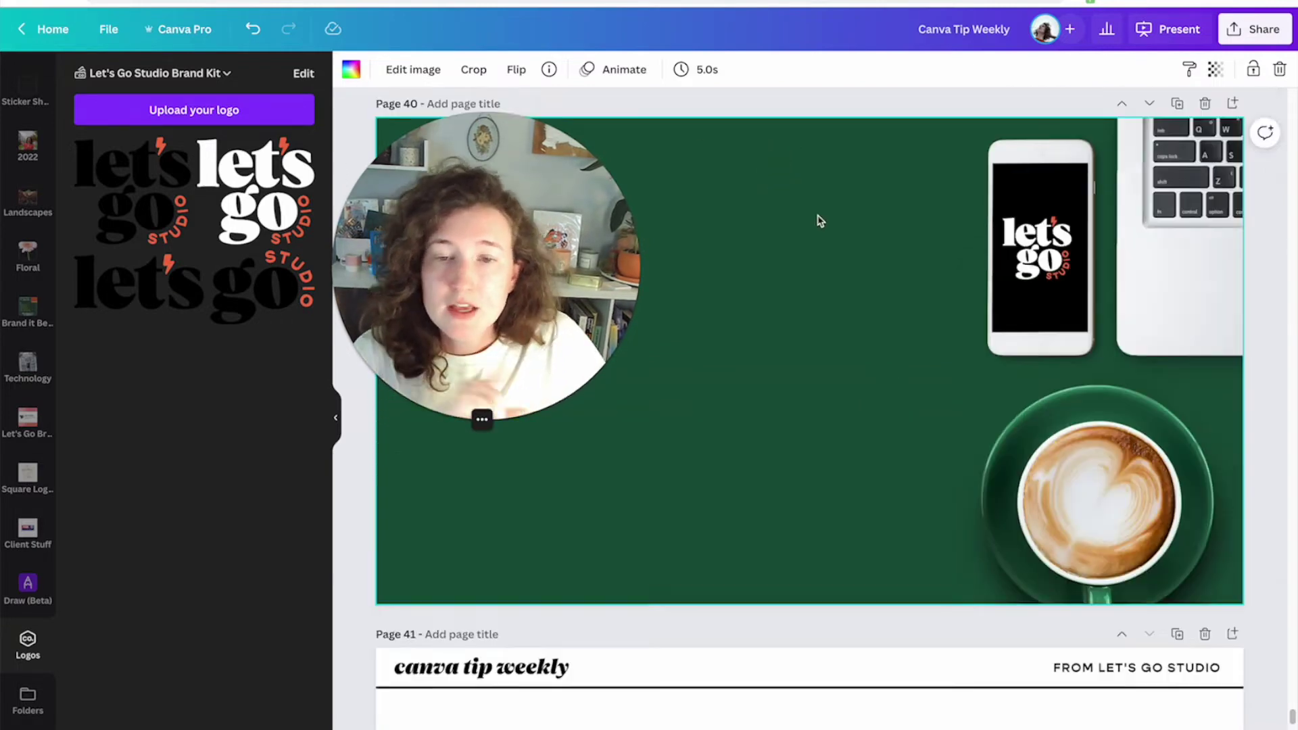
scroll(818, 217, down, 10)
click(794, 507)
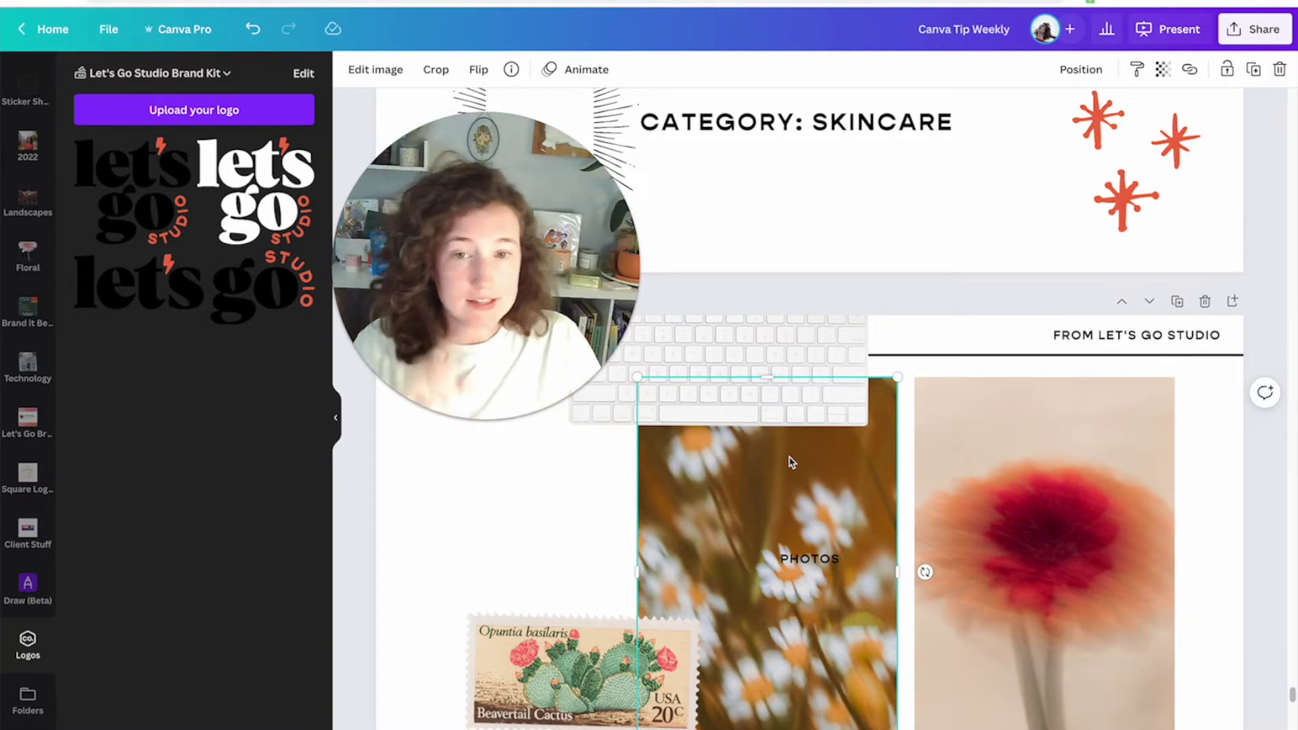
Step: Add the Bouquet of Chamomiles daisy photo to Let's Go Brand > 06 Approved Stock
drag(510, 288, 406, 267)
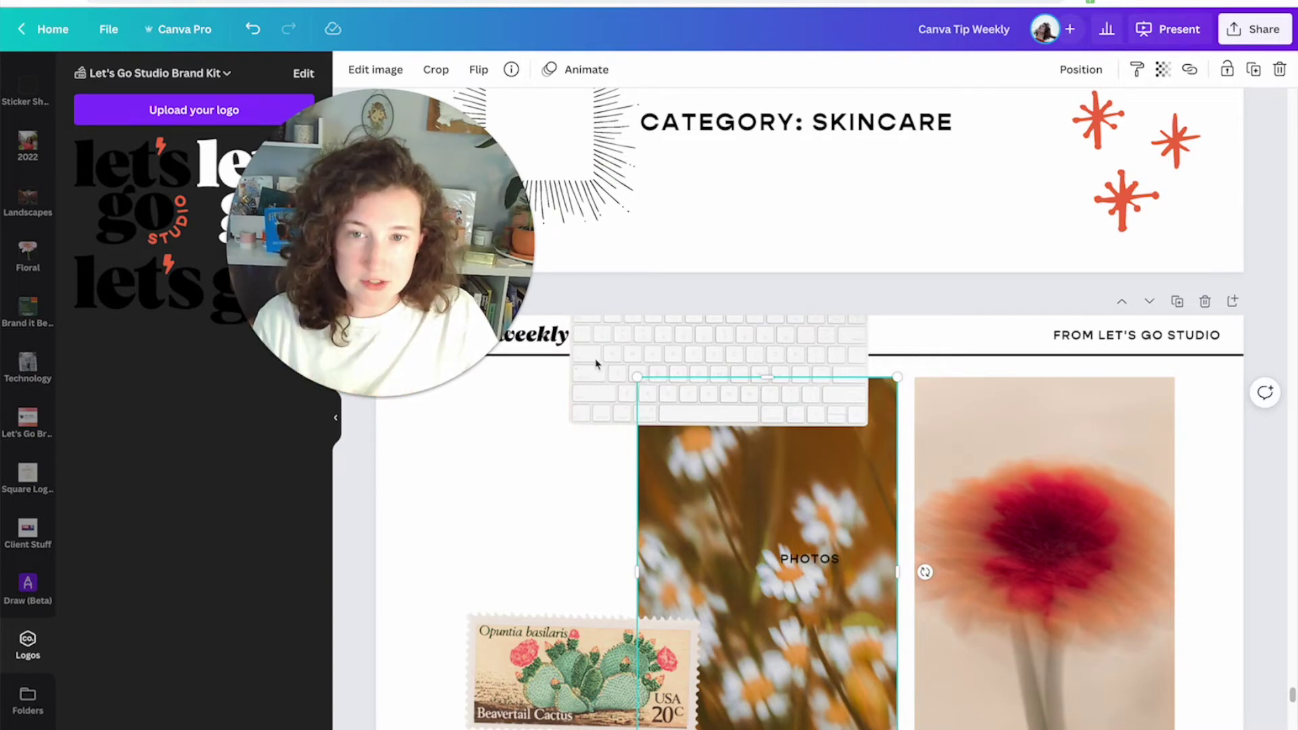
click(512, 70)
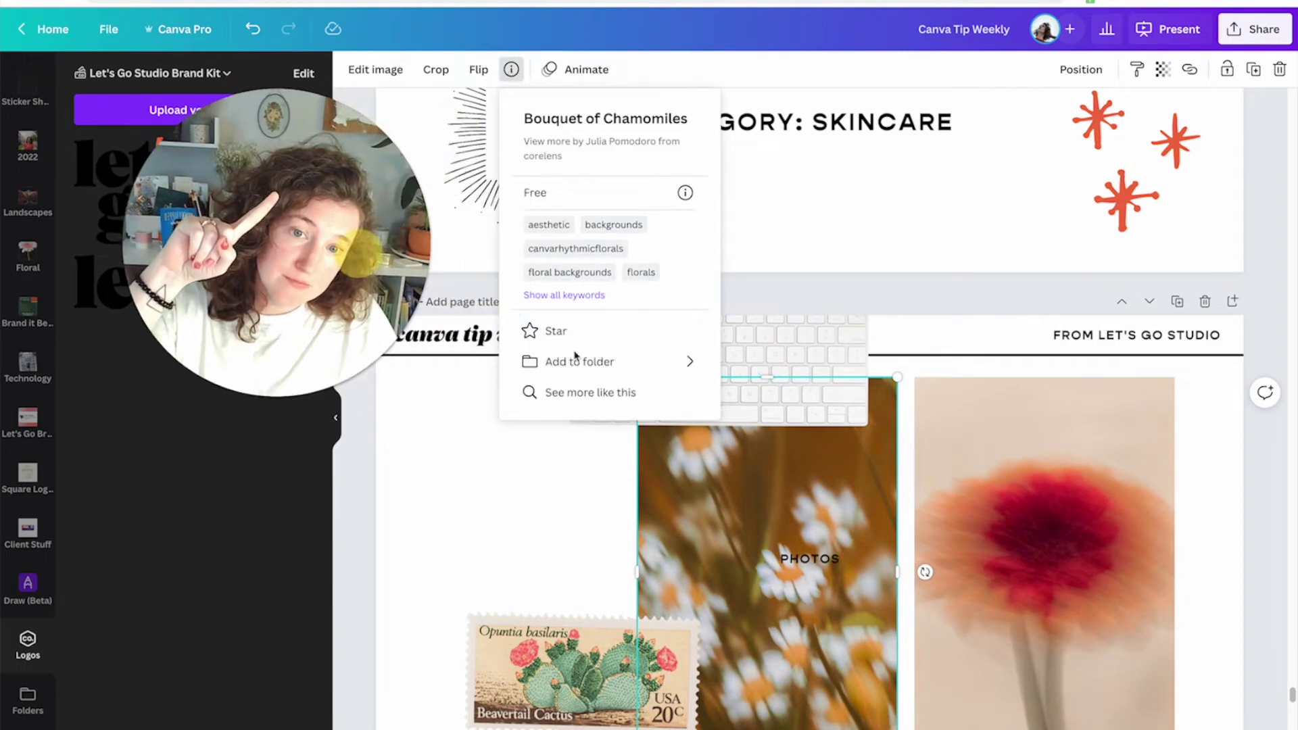
click(688, 365)
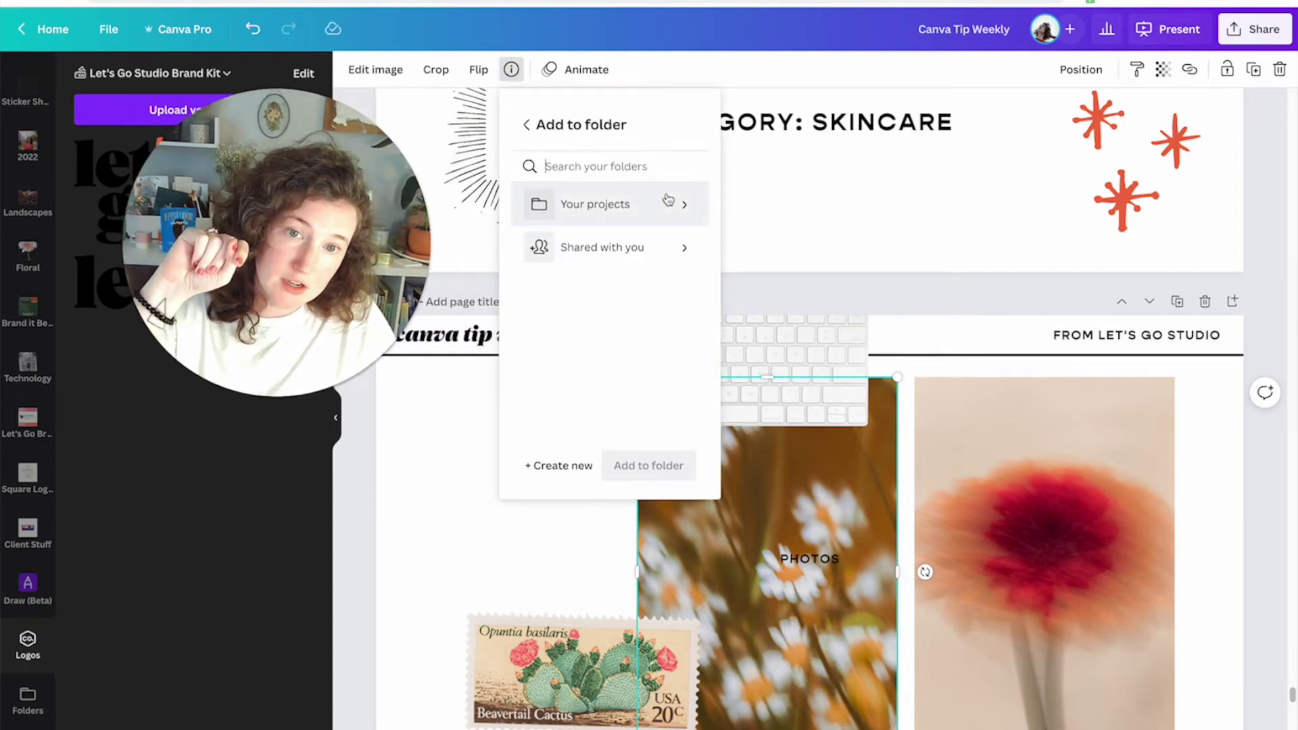
click(685, 208)
scroll(673, 257, down, 5)
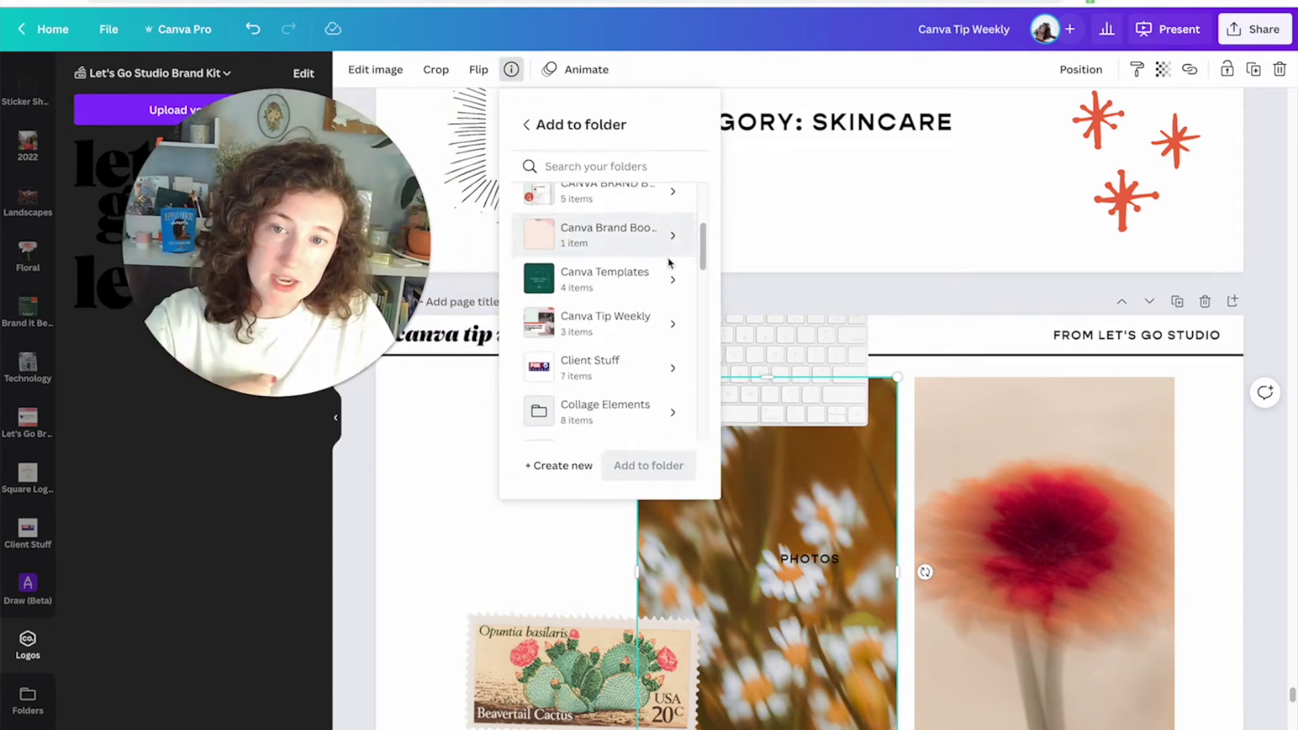
scroll(670, 263, down, 4)
click(659, 274)
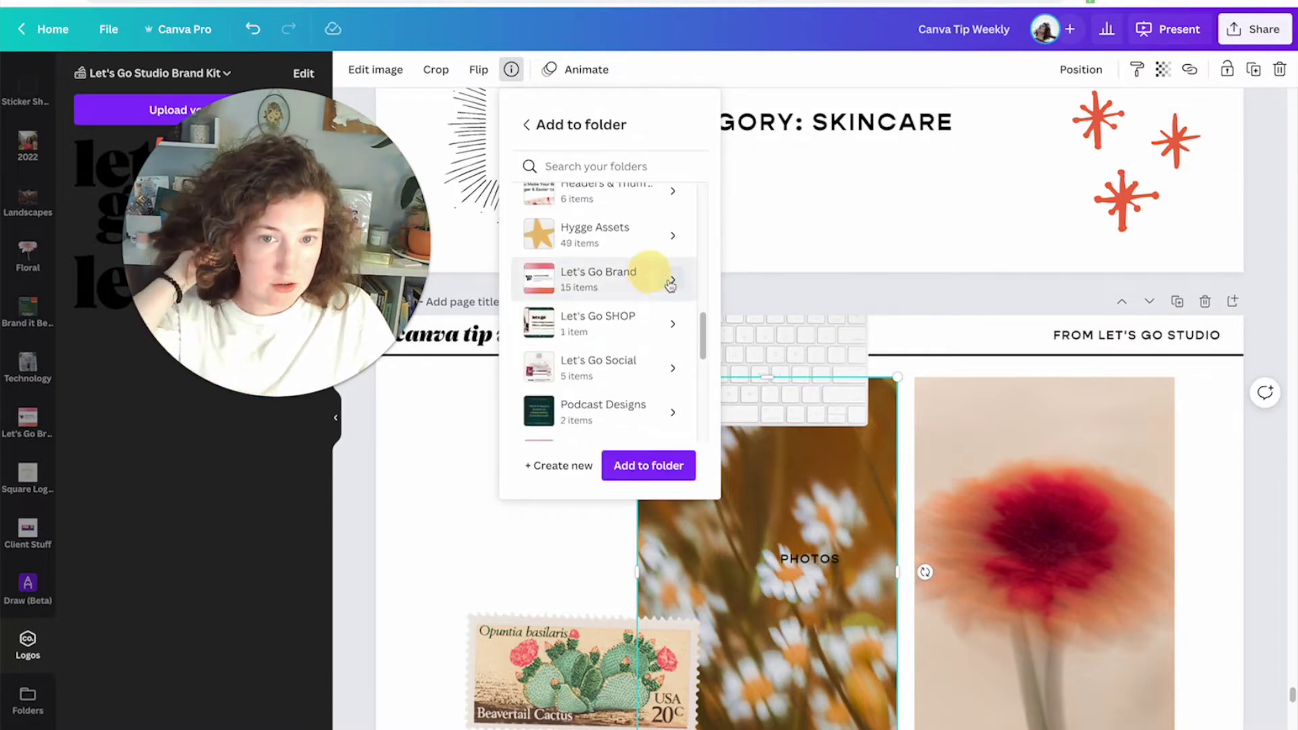
scroll(649, 332, down, 5)
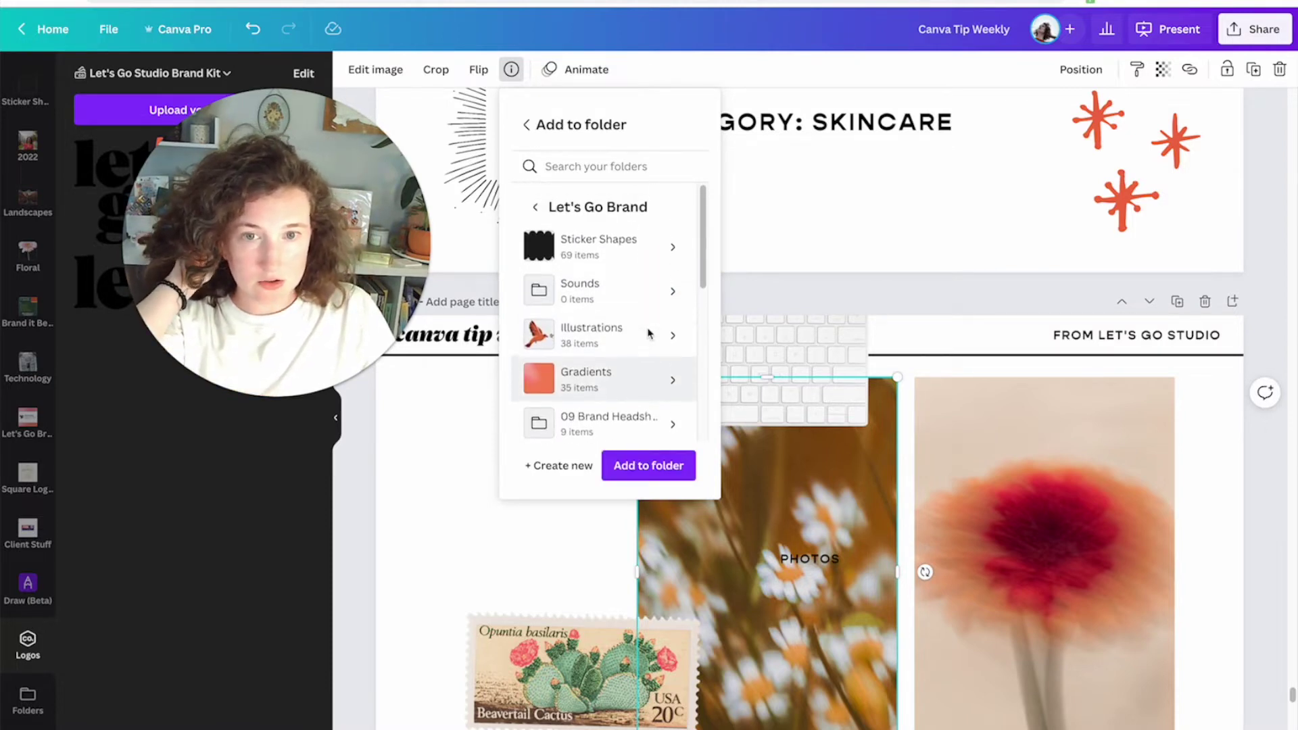
click(641, 357)
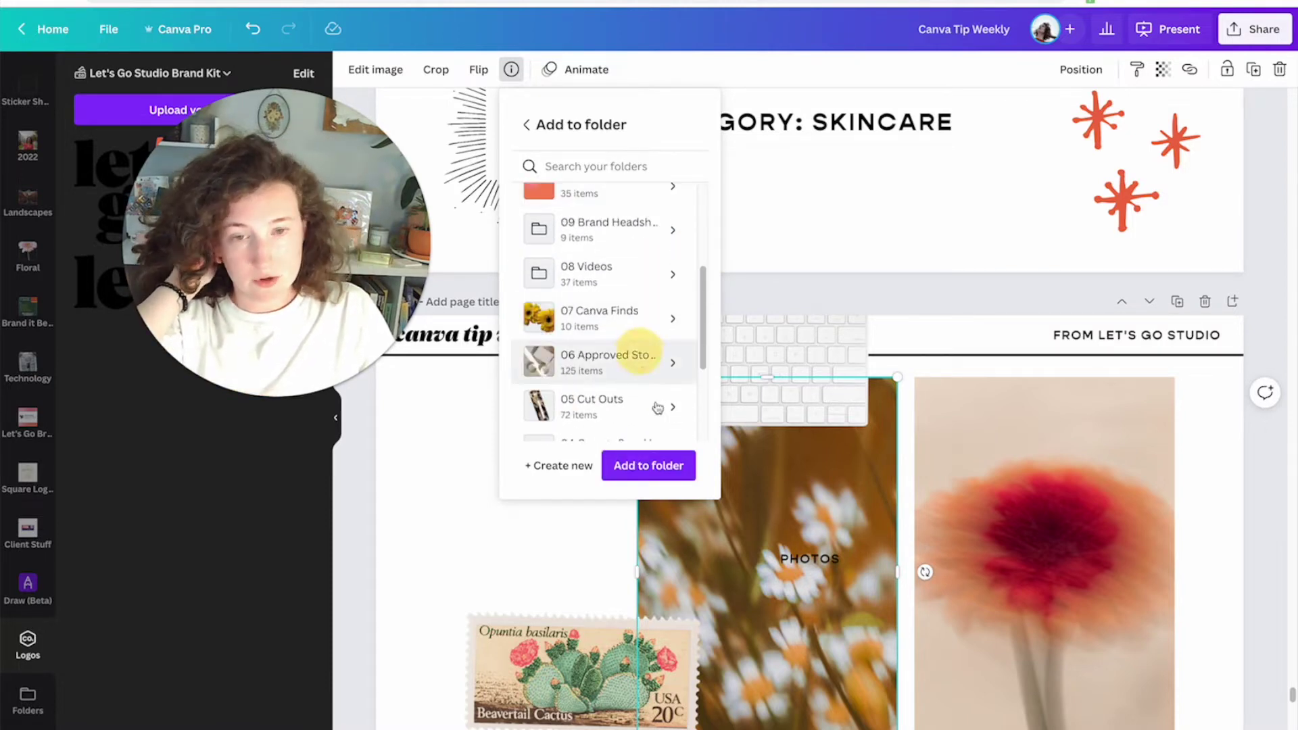
click(665, 465)
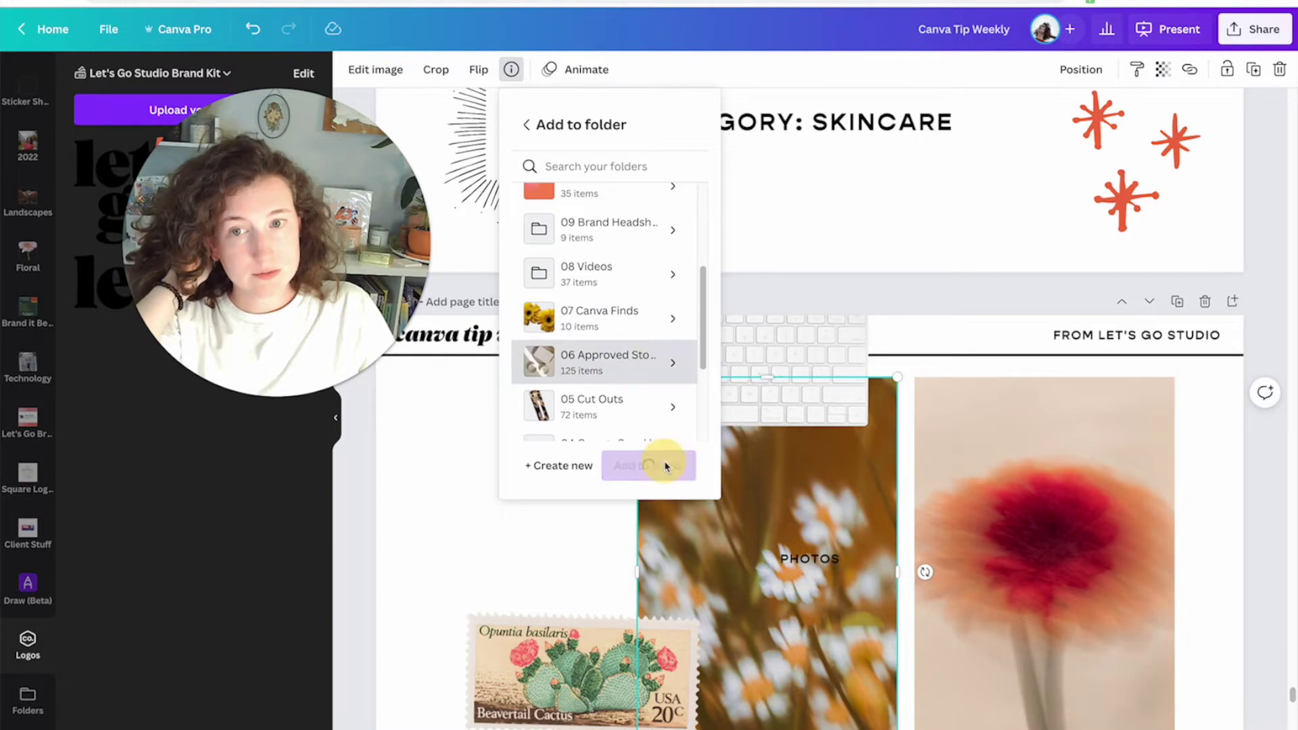
Step: Deselect the daisy photo and move over to the Let's Go Studio website
click(399, 478)
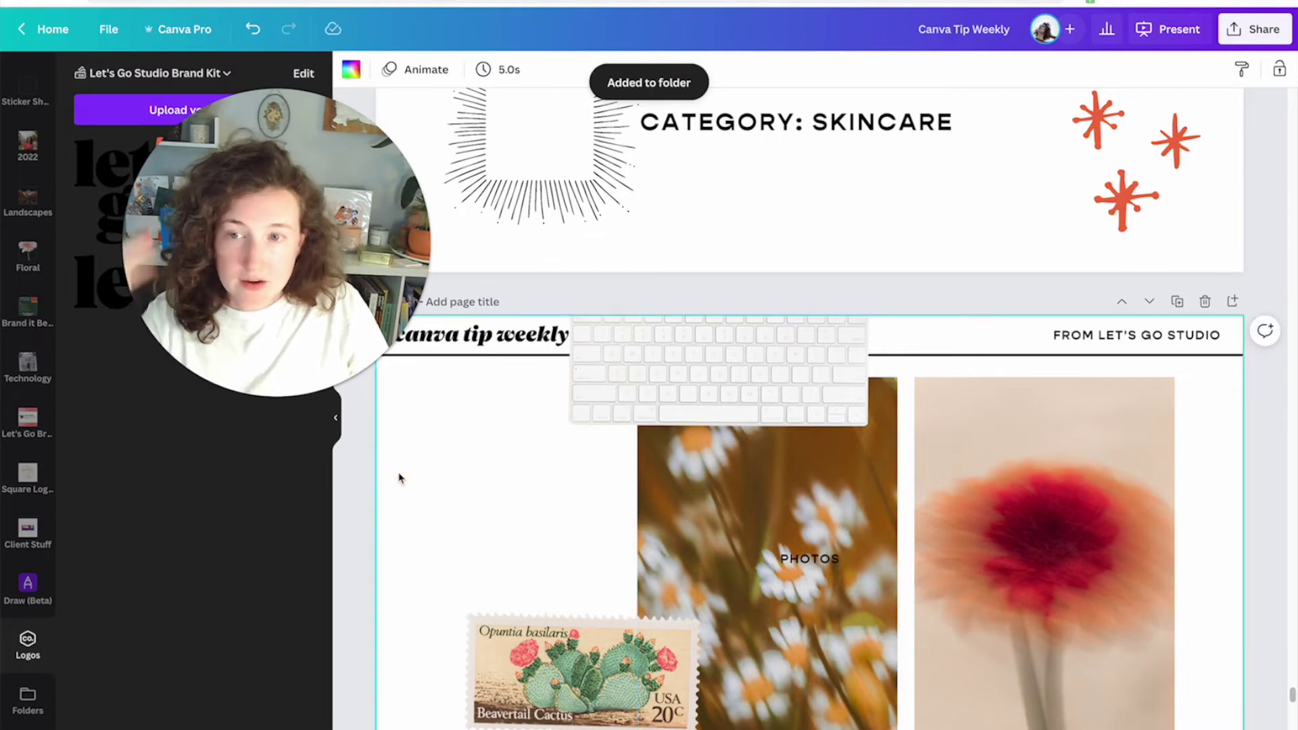
scroll(400, 475, down, 1)
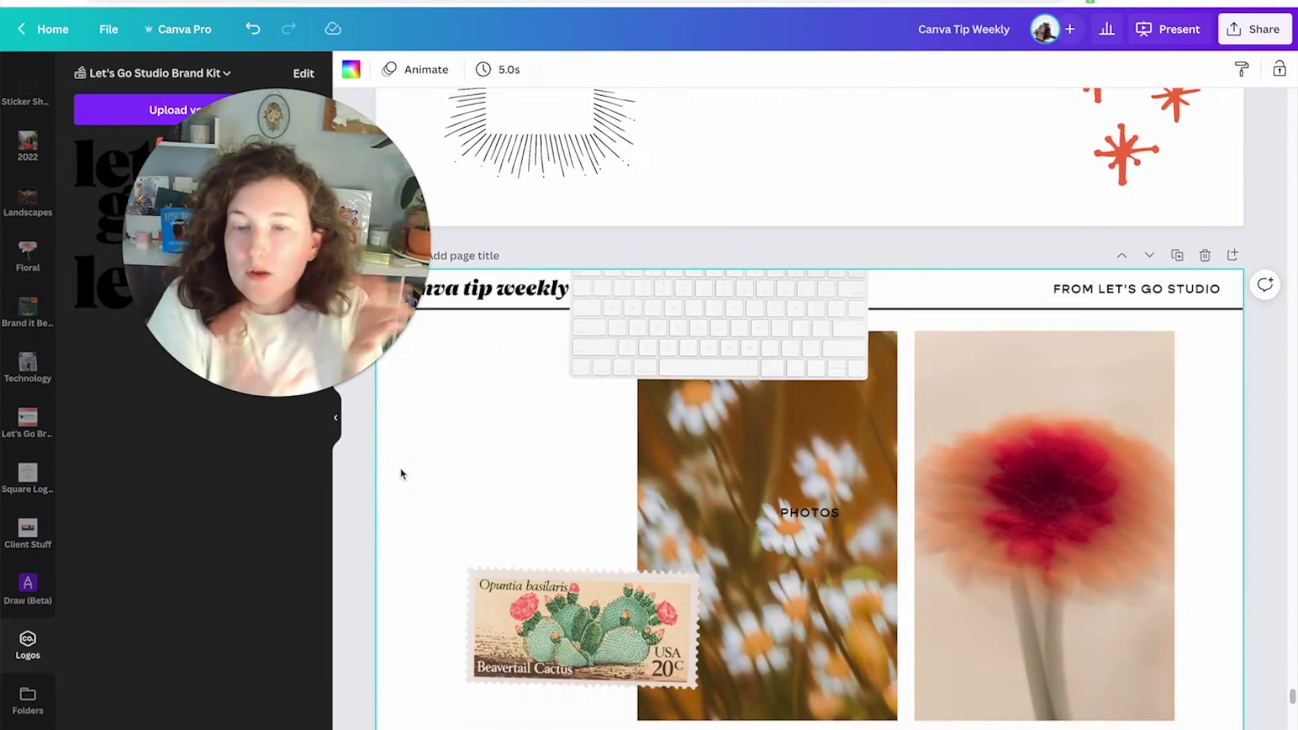
click(487, 471)
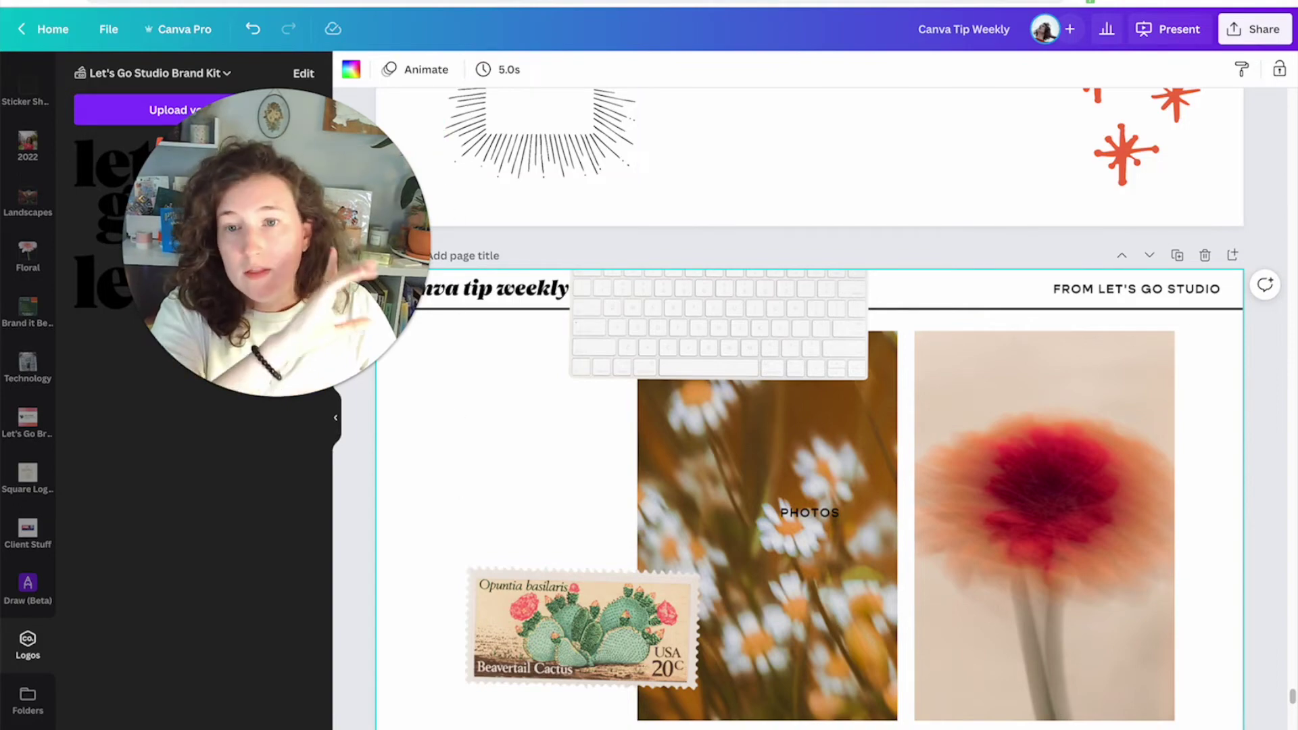
click(473, 2)
Step: Browse the Let's Go Studio homepage, scrolling up to the hero section and back down
scroll(680, 267, up, 12)
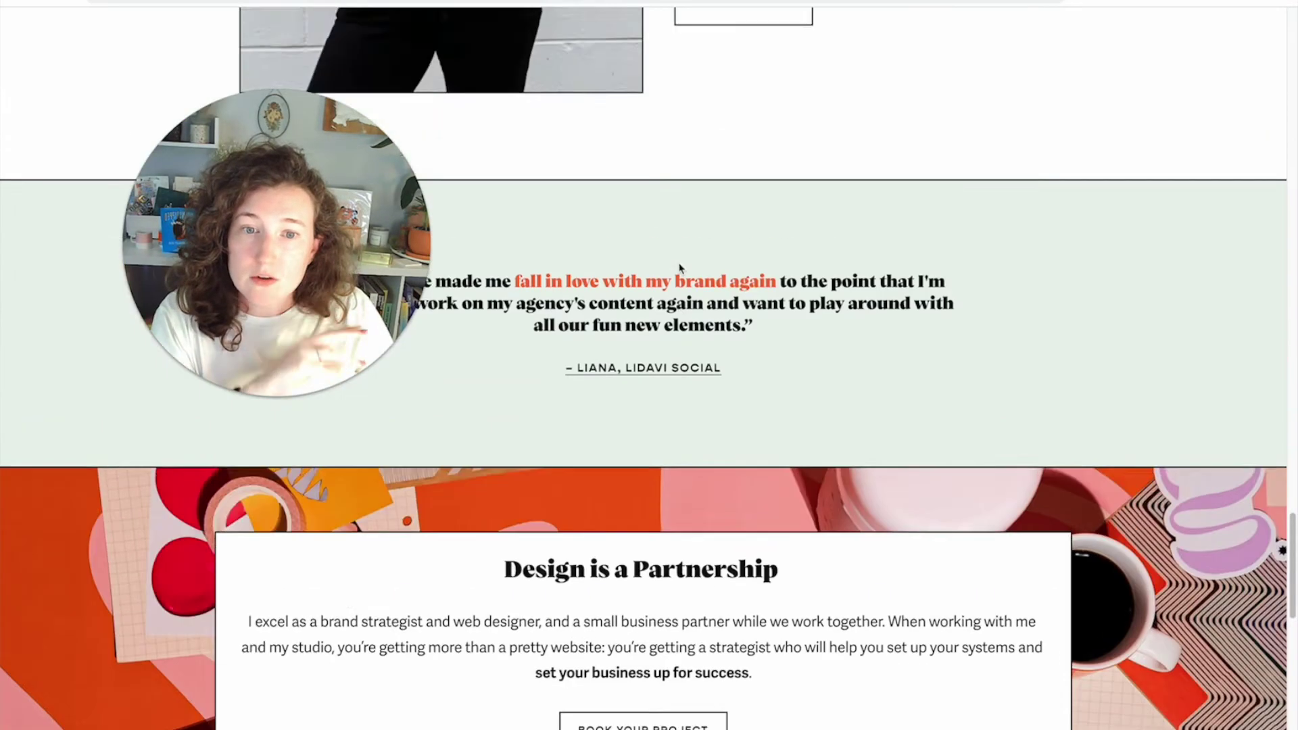
scroll(680, 268, up, 15)
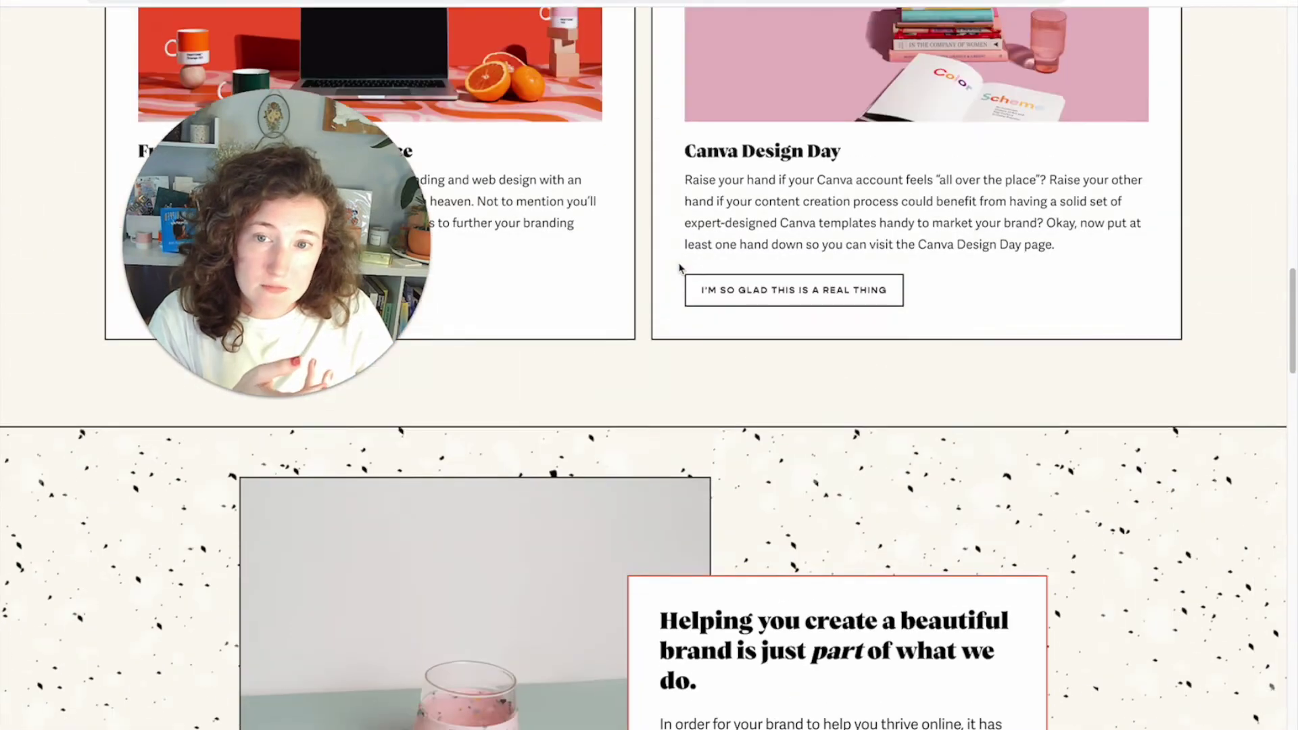
scroll(680, 268, up, 10)
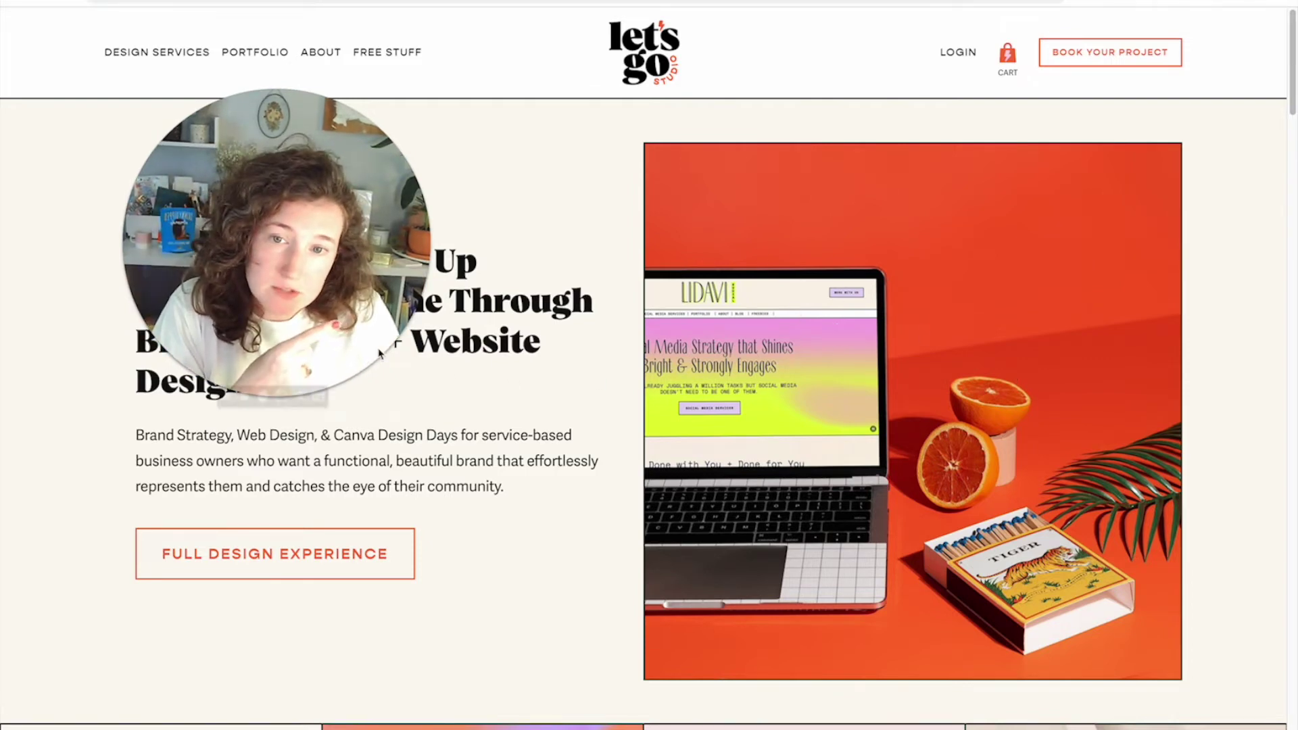
drag(342, 311, 377, 332)
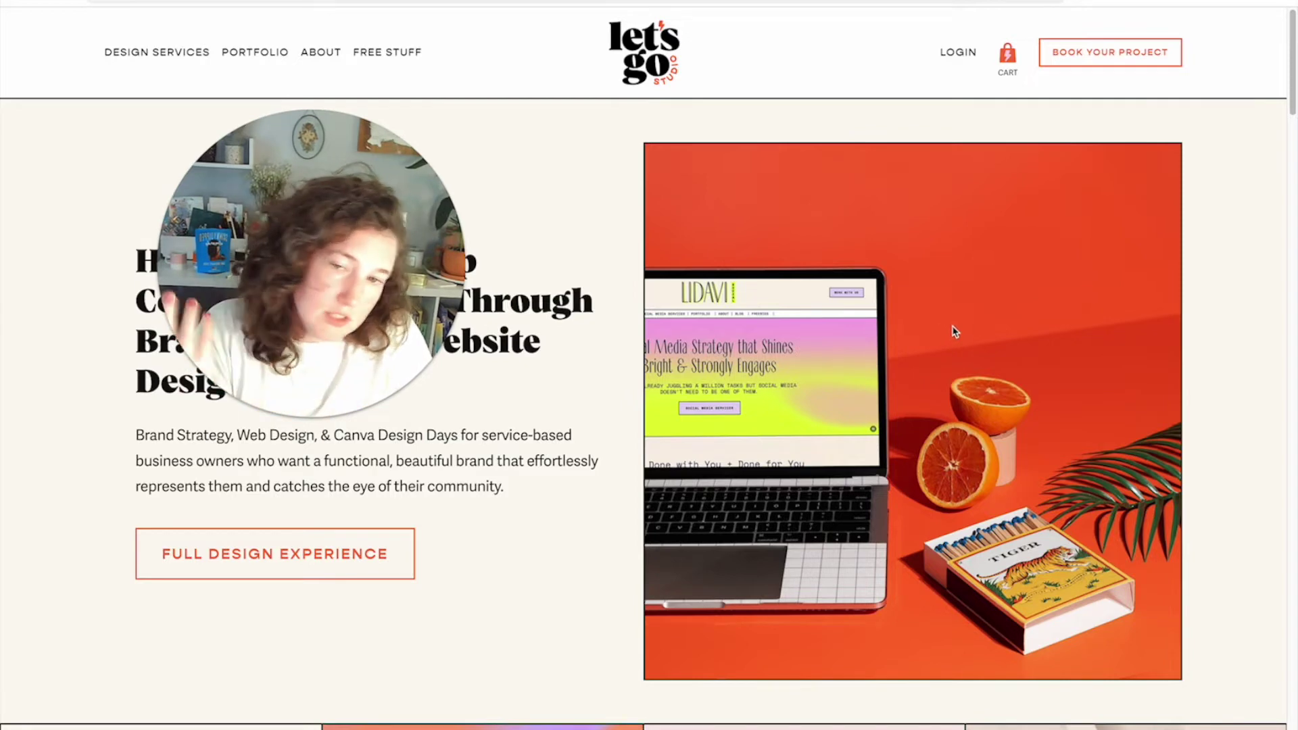
scroll(769, 220, down, 1)
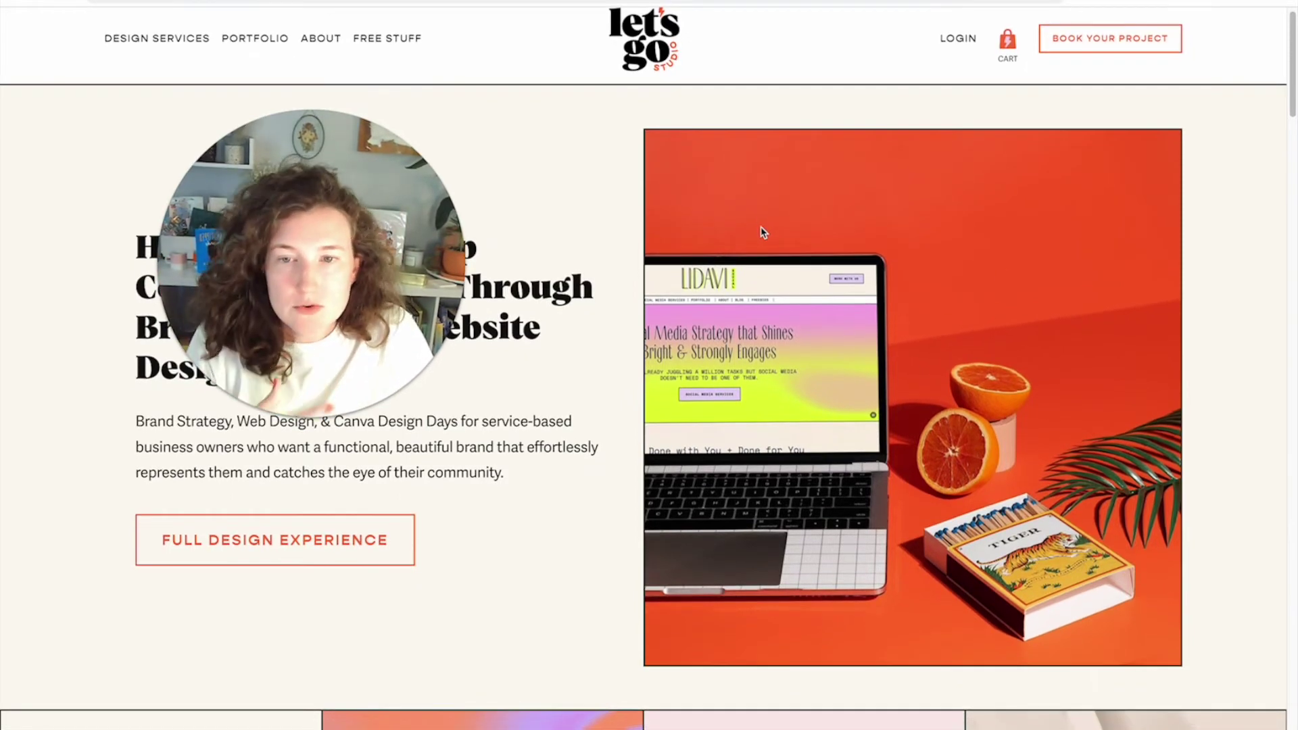
scroll(764, 233, down, 3)
scroll(763, 234, down, 4)
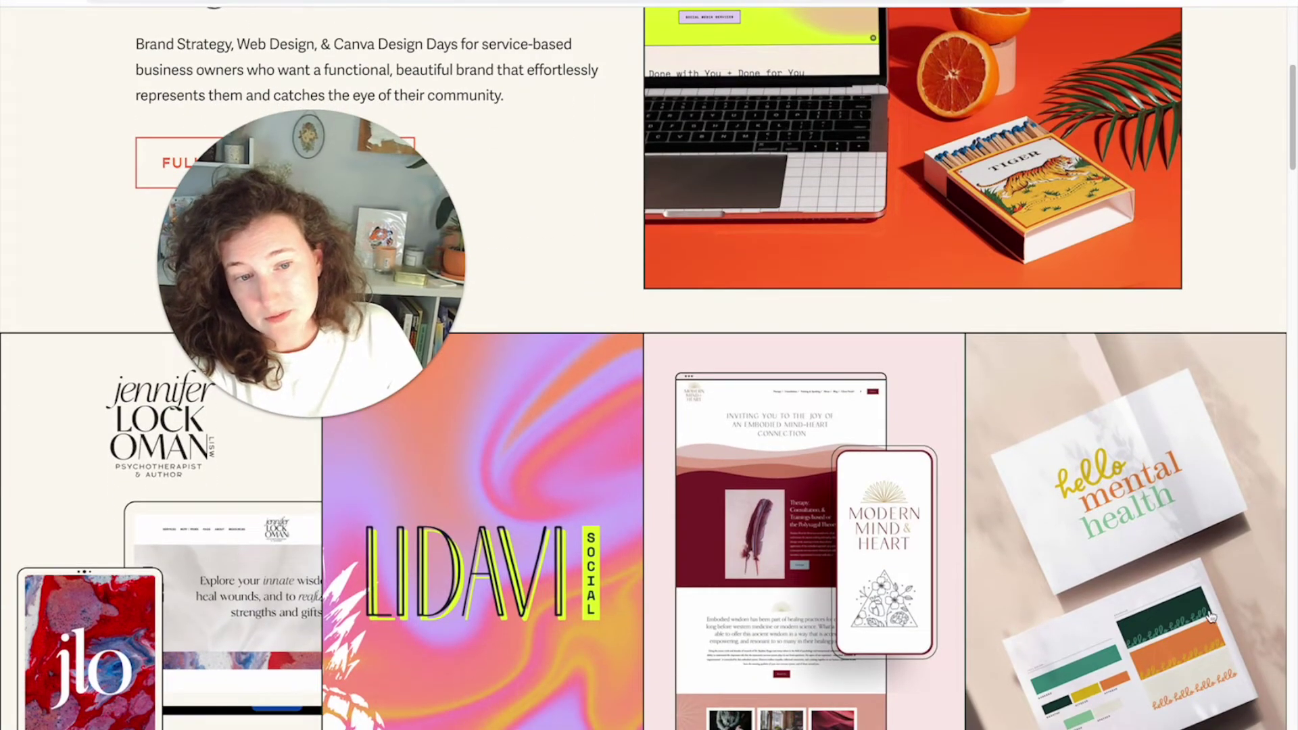
scroll(1214, 619, down, 1)
scroll(1214, 618, down, 14)
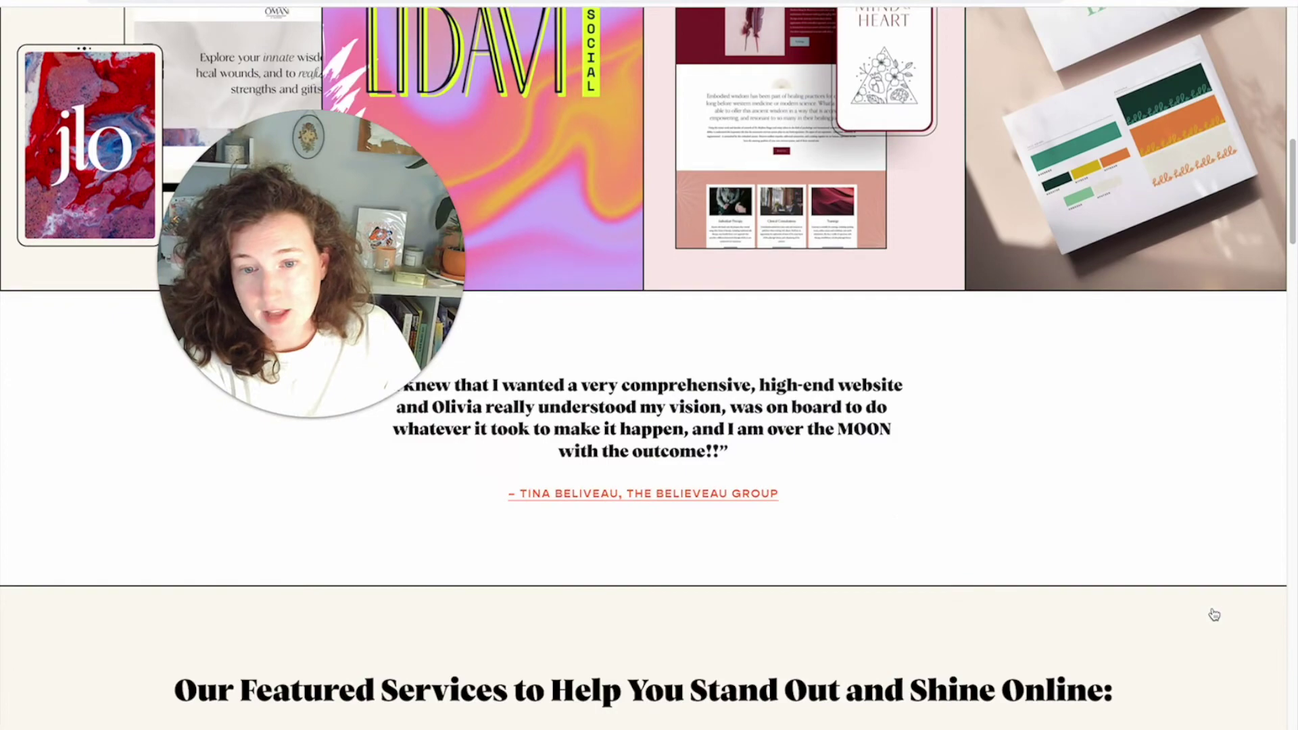
scroll(672, 529, down, 10)
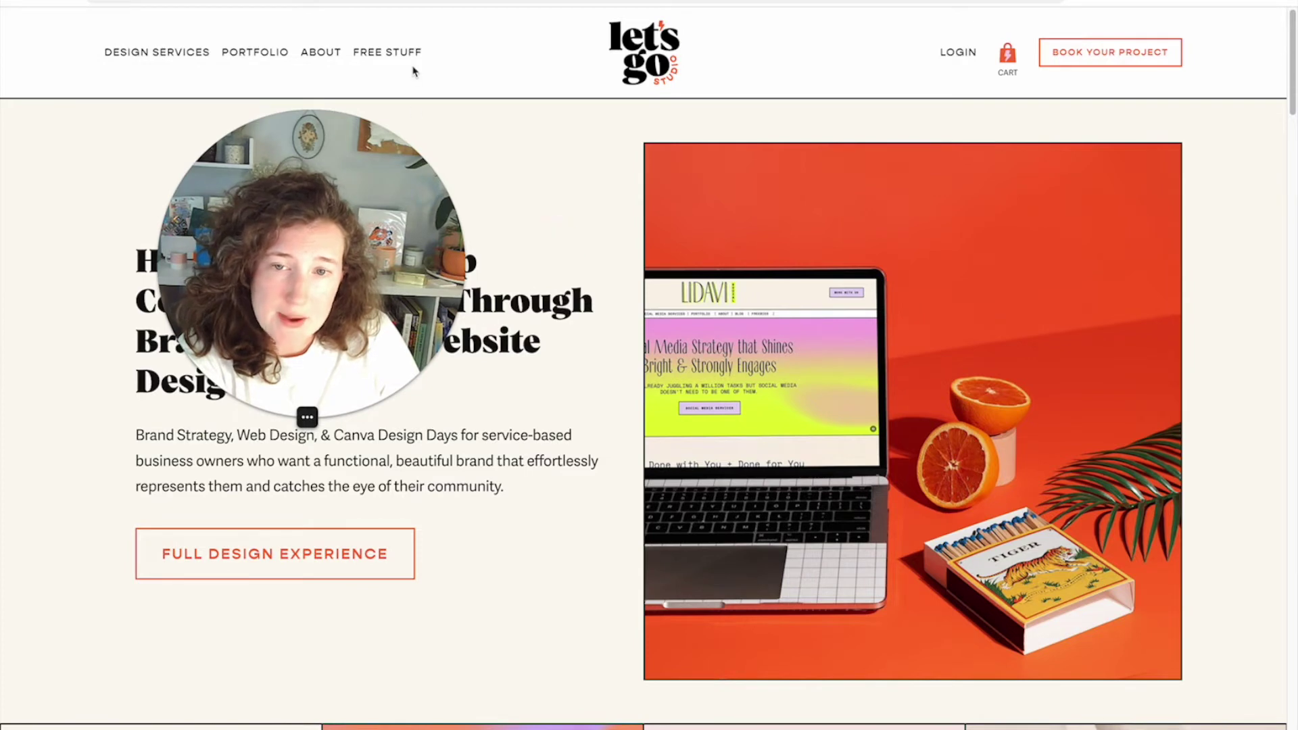
mouse_move(321, 52)
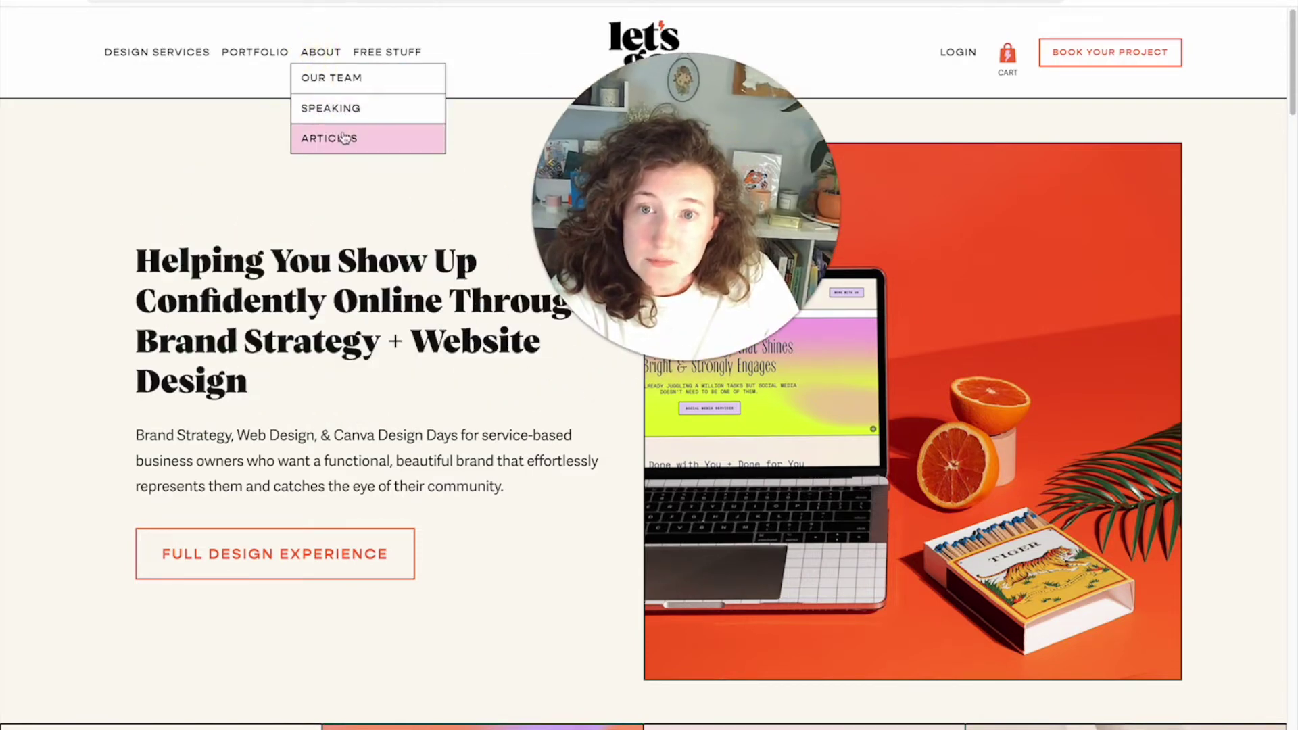
Step: Open the Design & Strategy Articles page and scroll through the blog posts
click(341, 138)
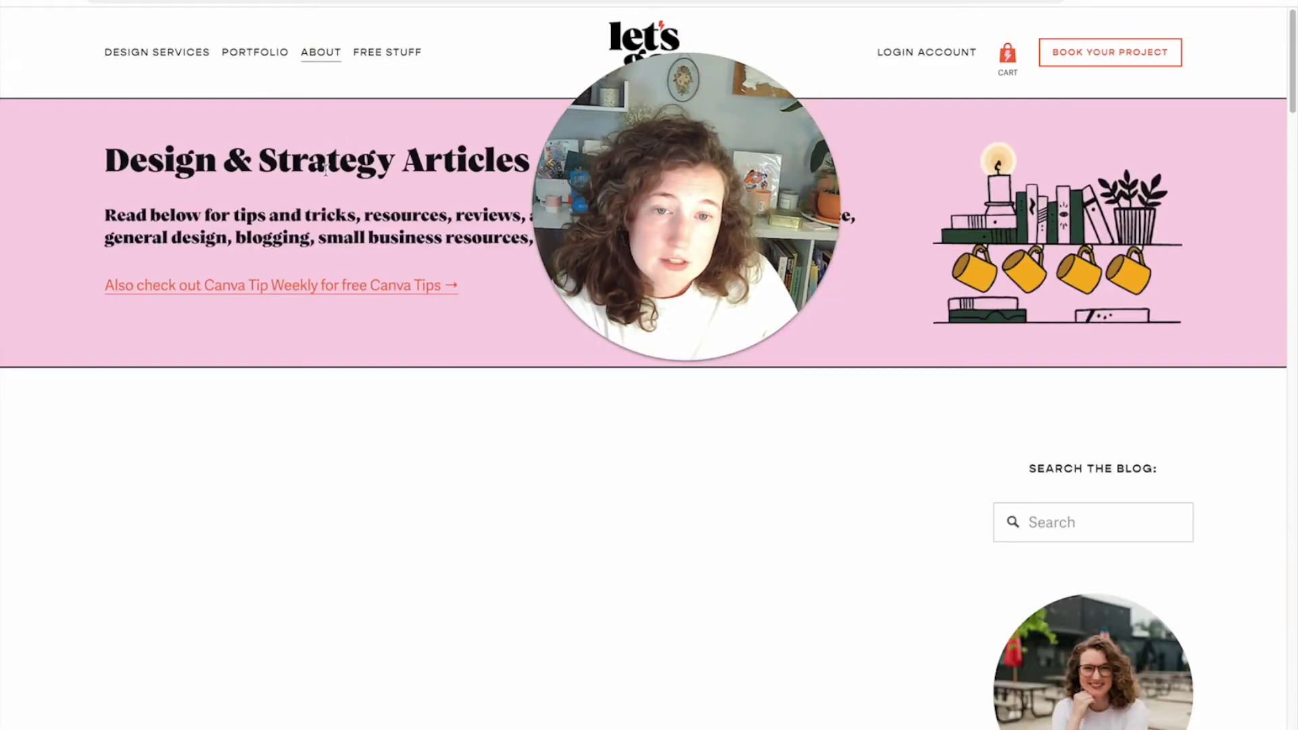
scroll(340, 366, down, 3)
scroll(340, 366, down, 5)
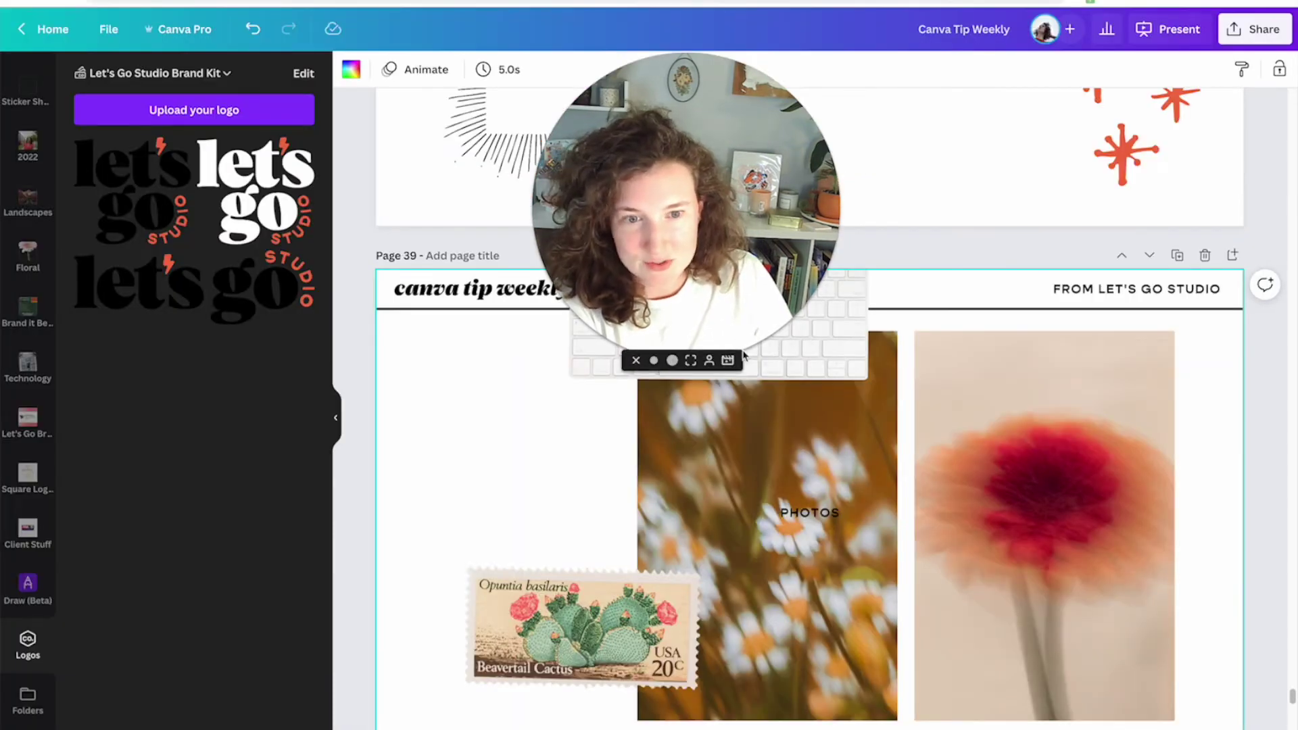
scroll(1139, 469, down, 8)
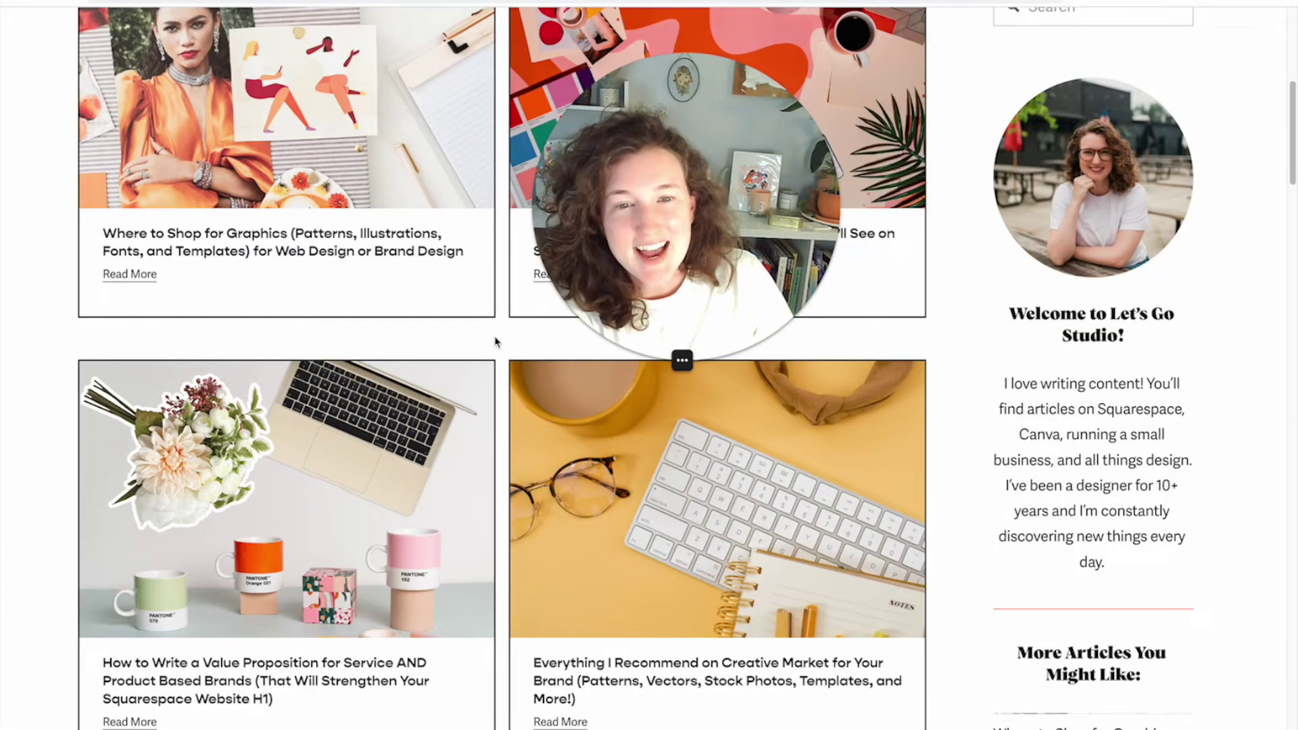
scroll(493, 339, up, 1)
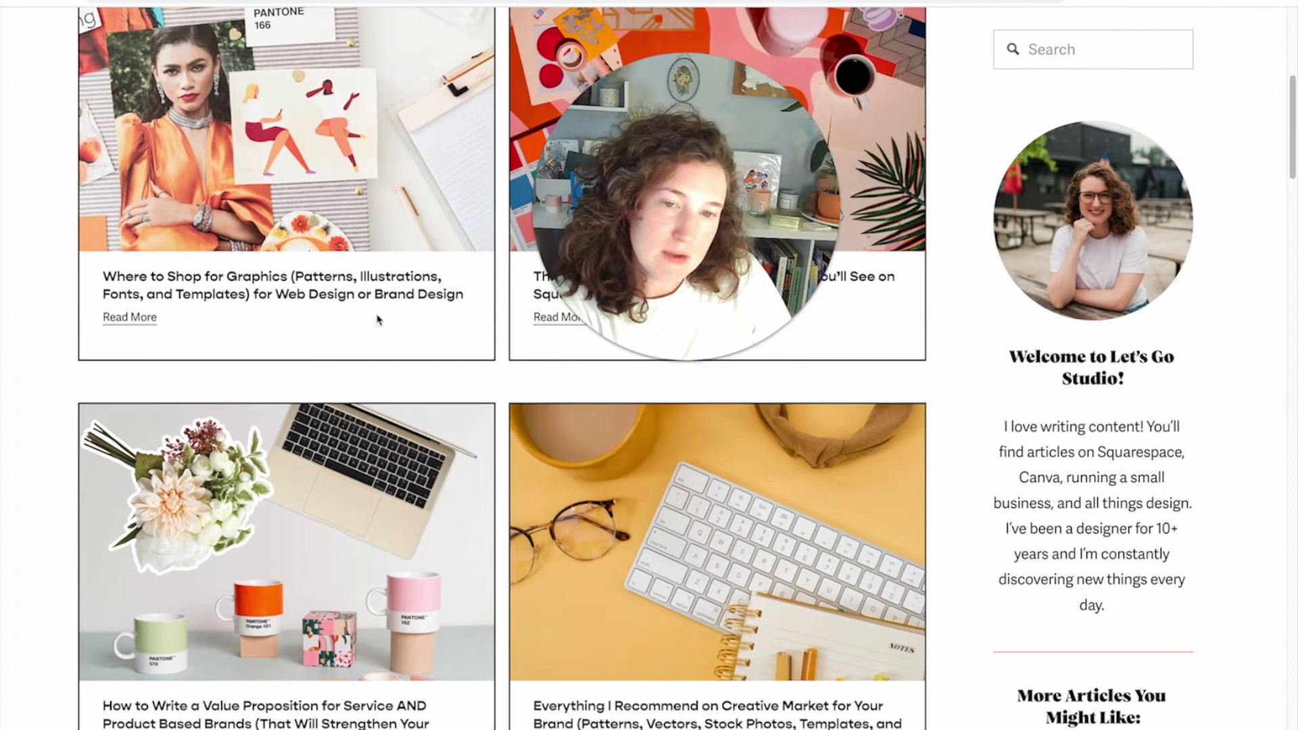
scroll(404, 369, up, 3)
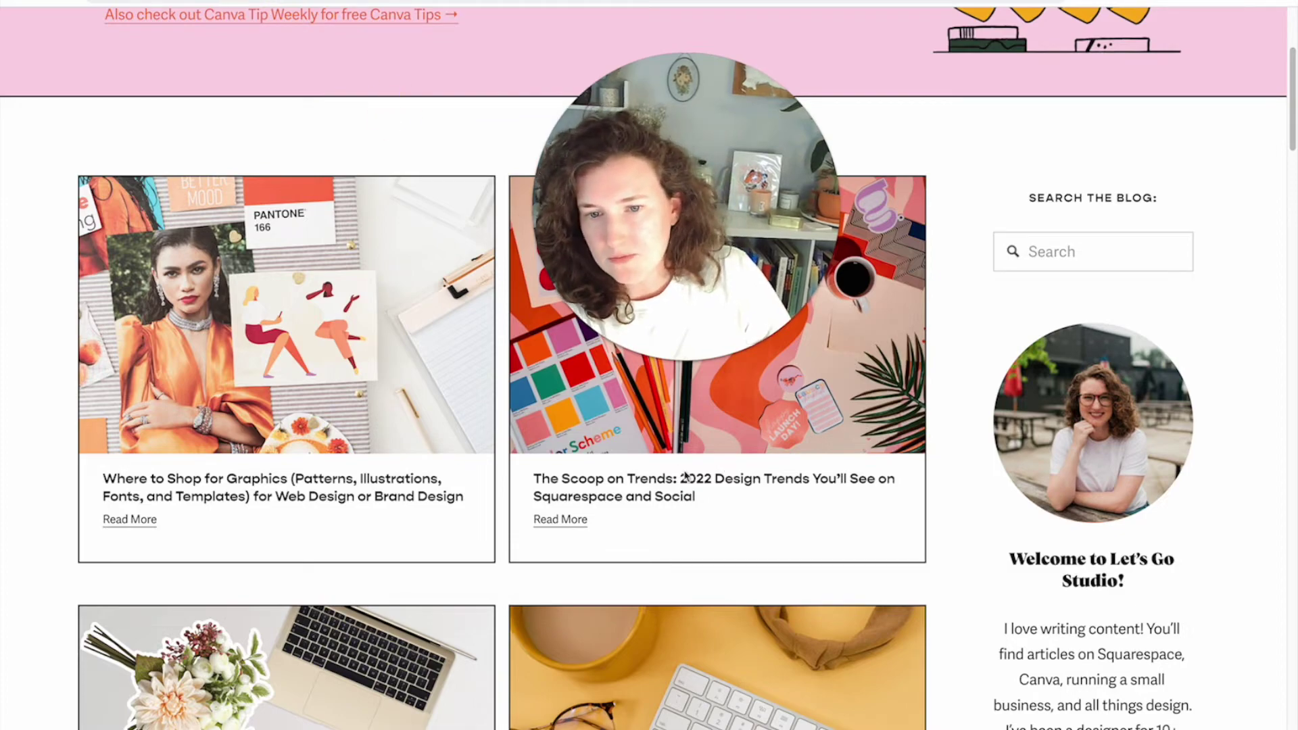
scroll(707, 657, down, 6)
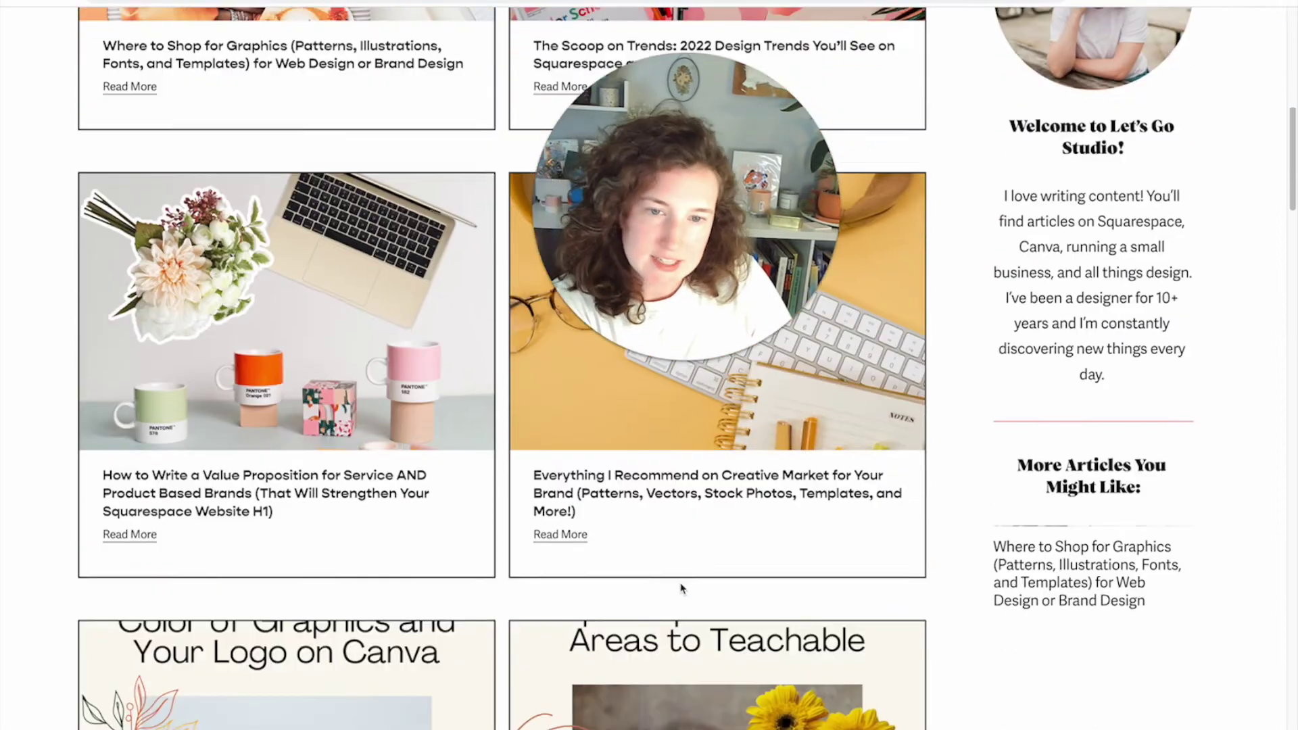
scroll(682, 589, up, 3)
scroll(682, 589, down, 20)
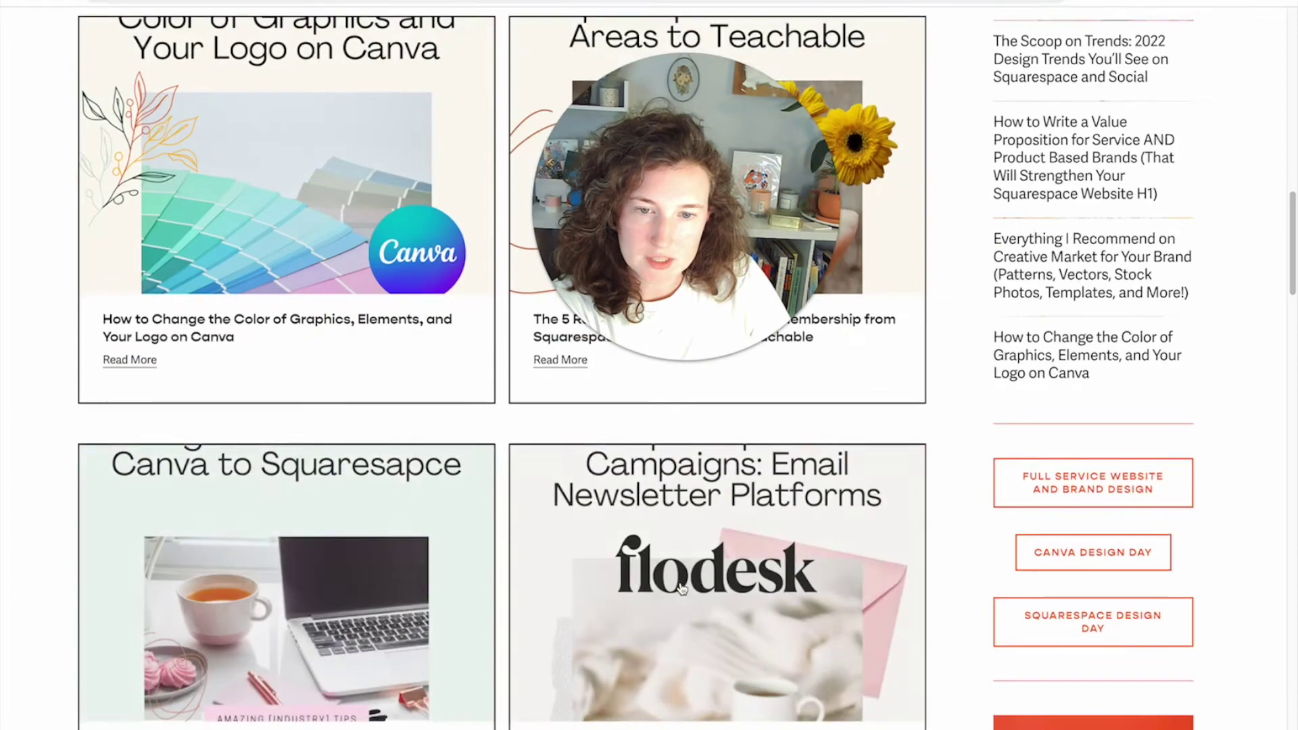
scroll(681, 589, down, 10)
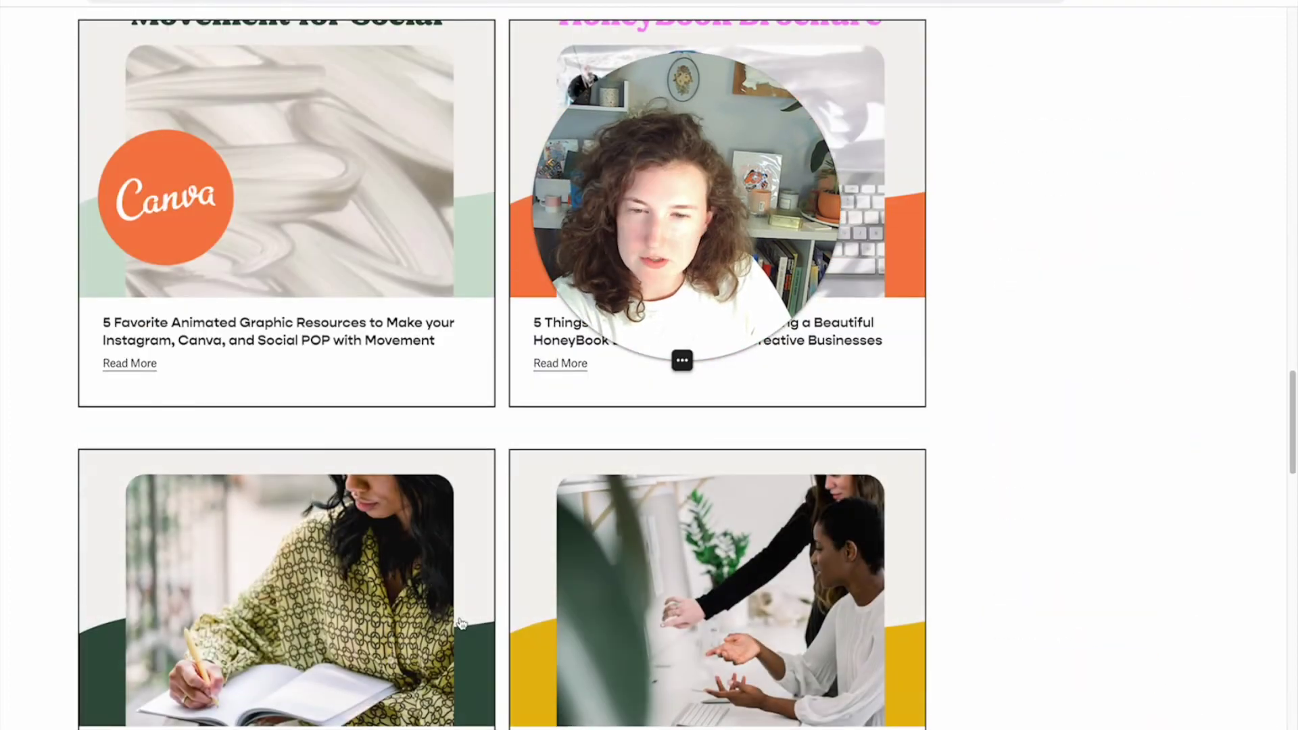
scroll(501, 604, down, 4)
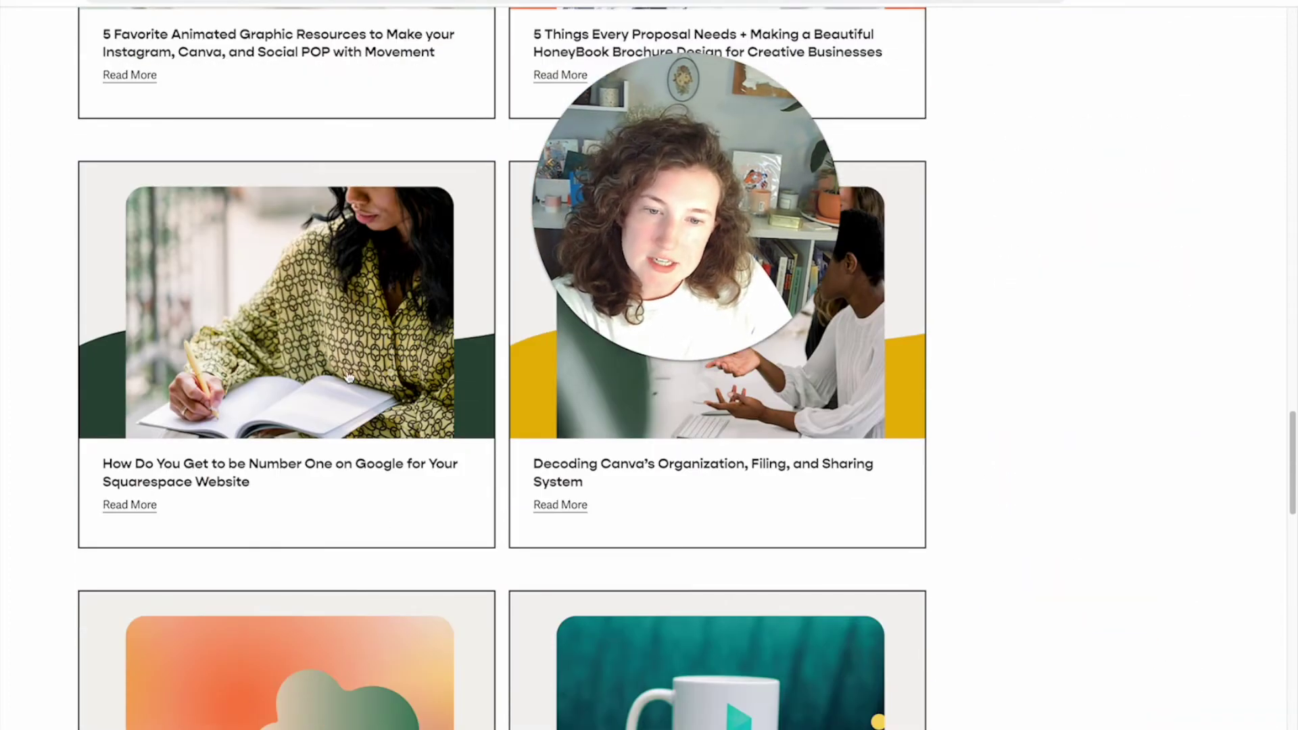
scroll(348, 377, up, 1)
scroll(620, 409, up, 4)
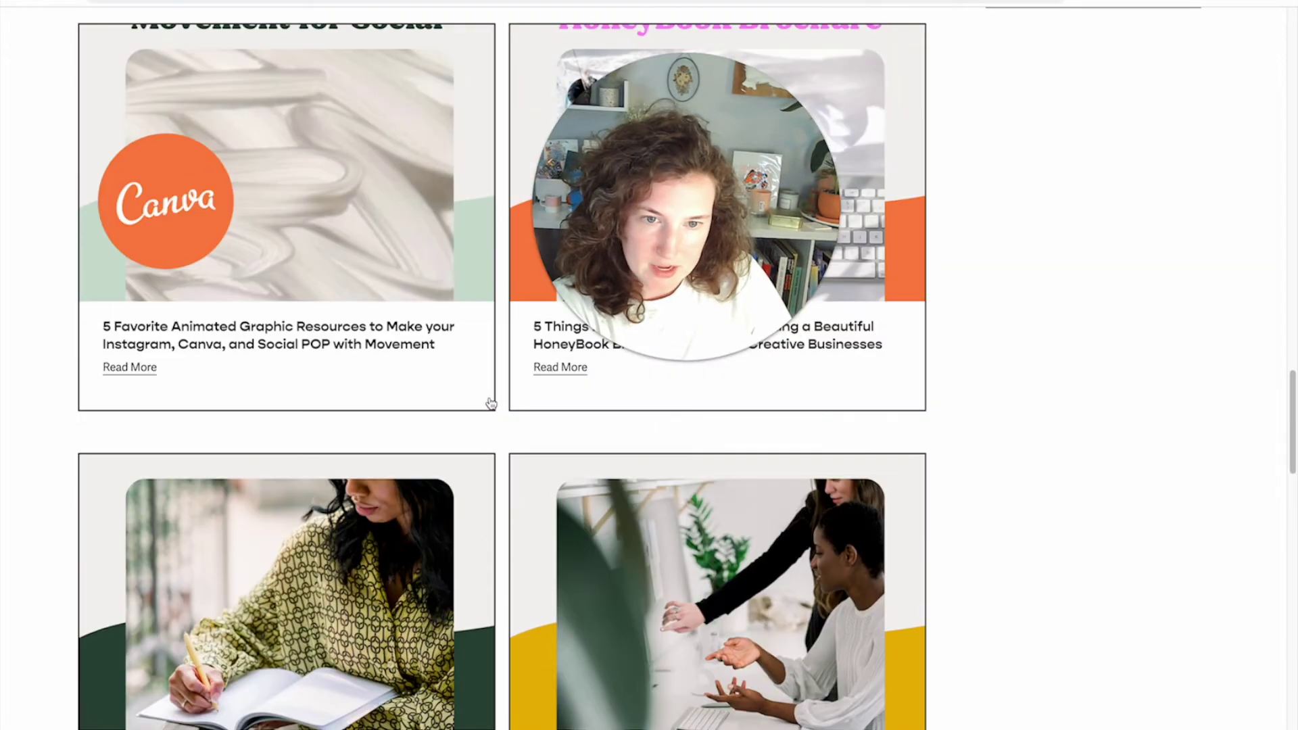
scroll(491, 403, up, 10)
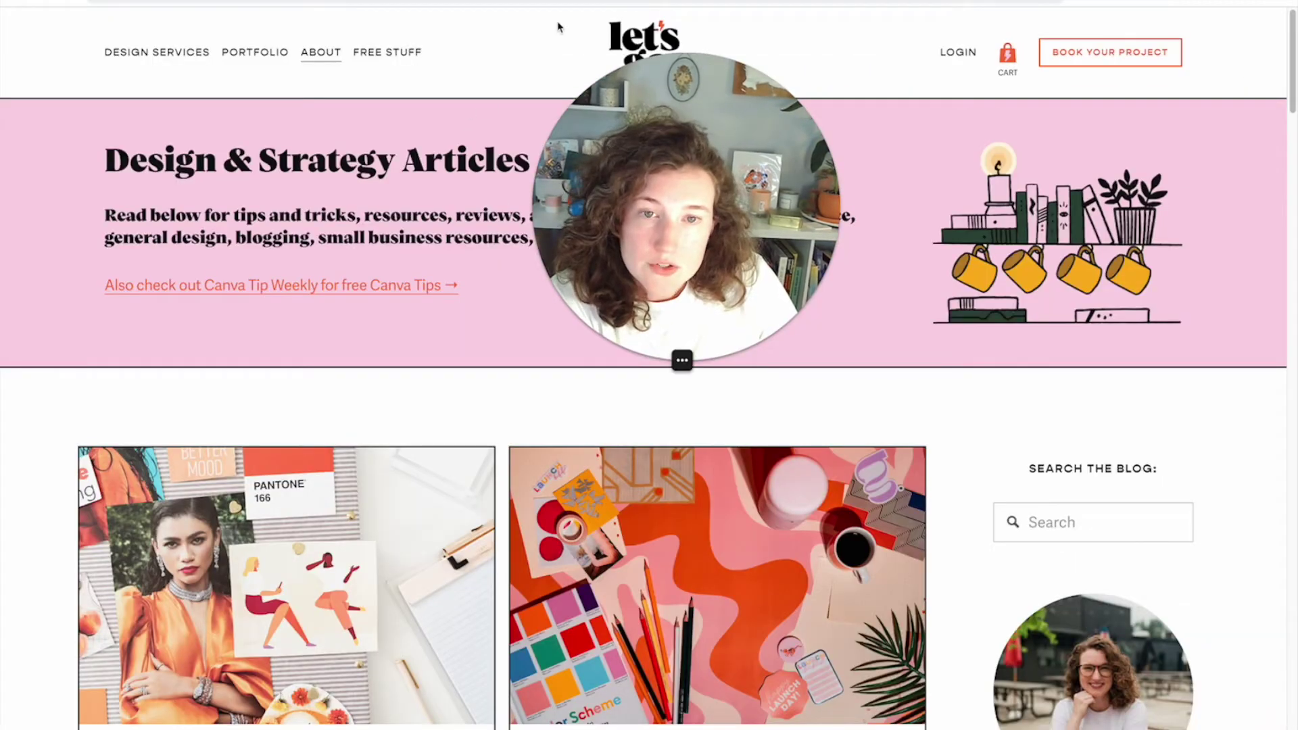
Step: Return to the studio homepage via the logo and scroll down to the service cards
click(613, 28)
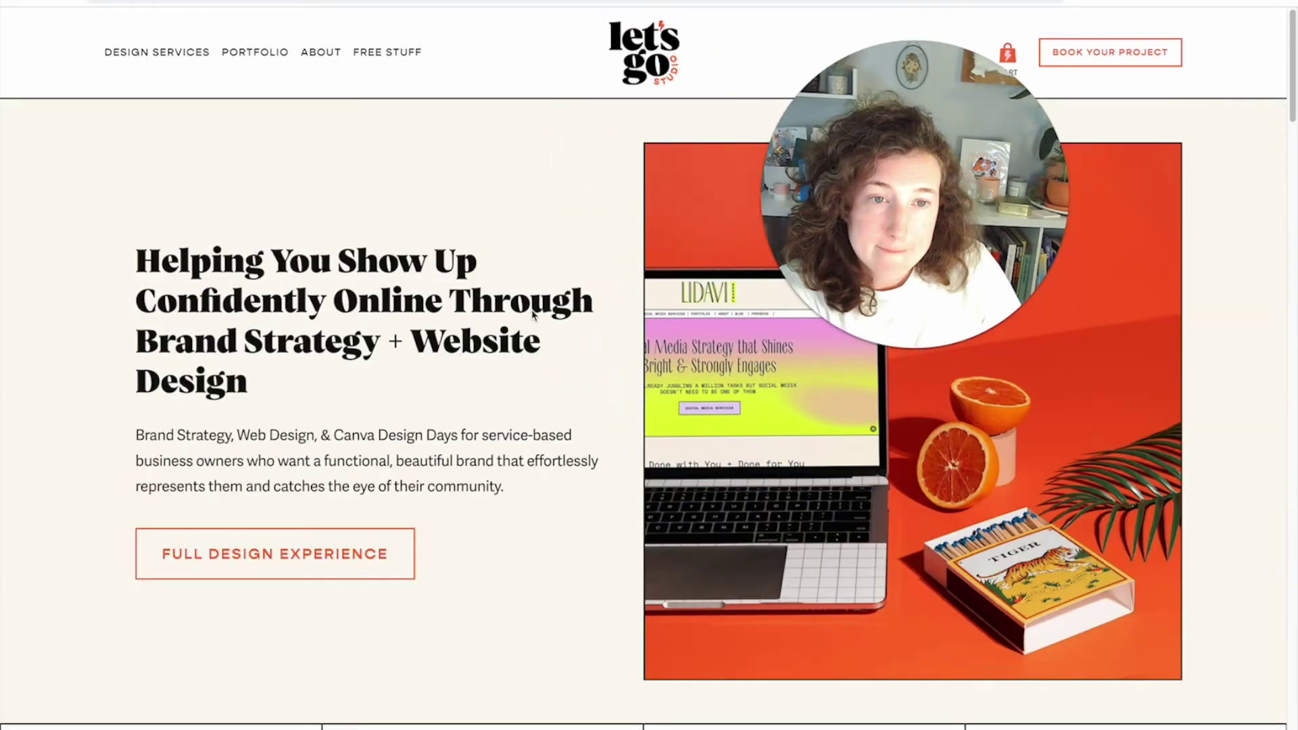
scroll(534, 313, down, 20)
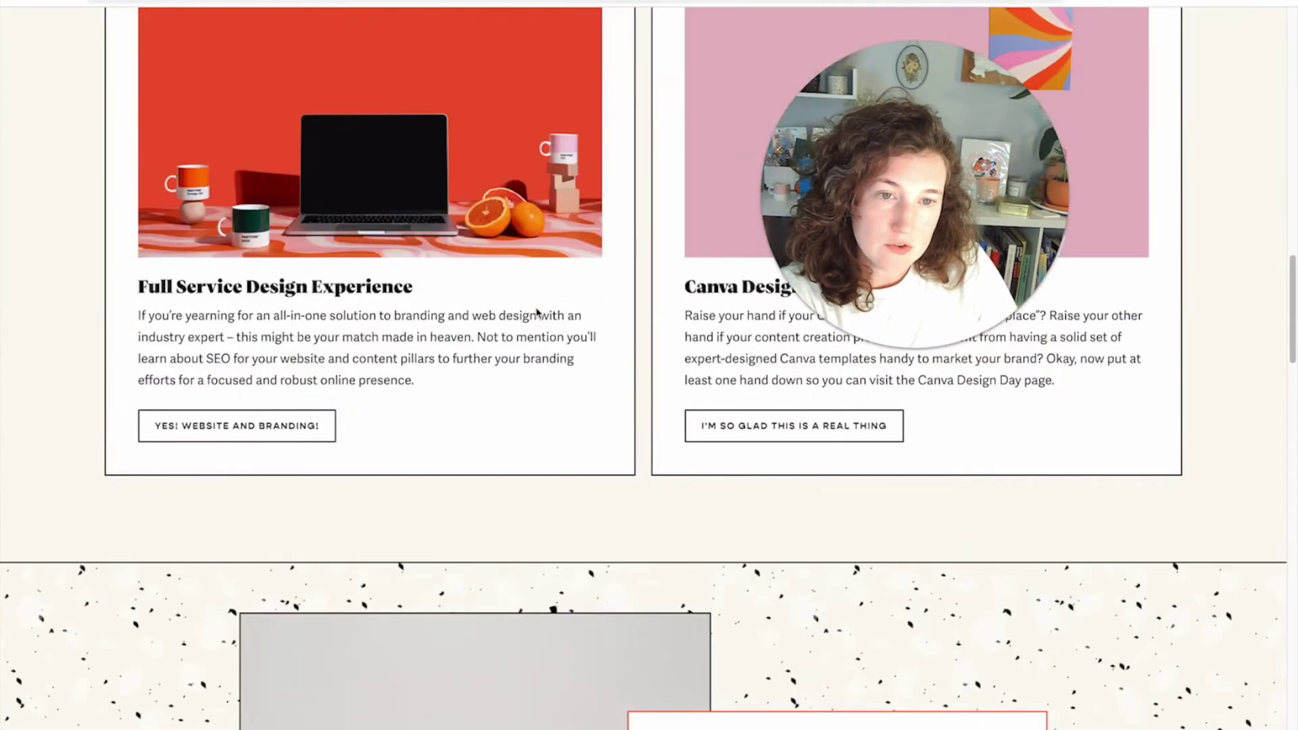
scroll(537, 312, down, 6)
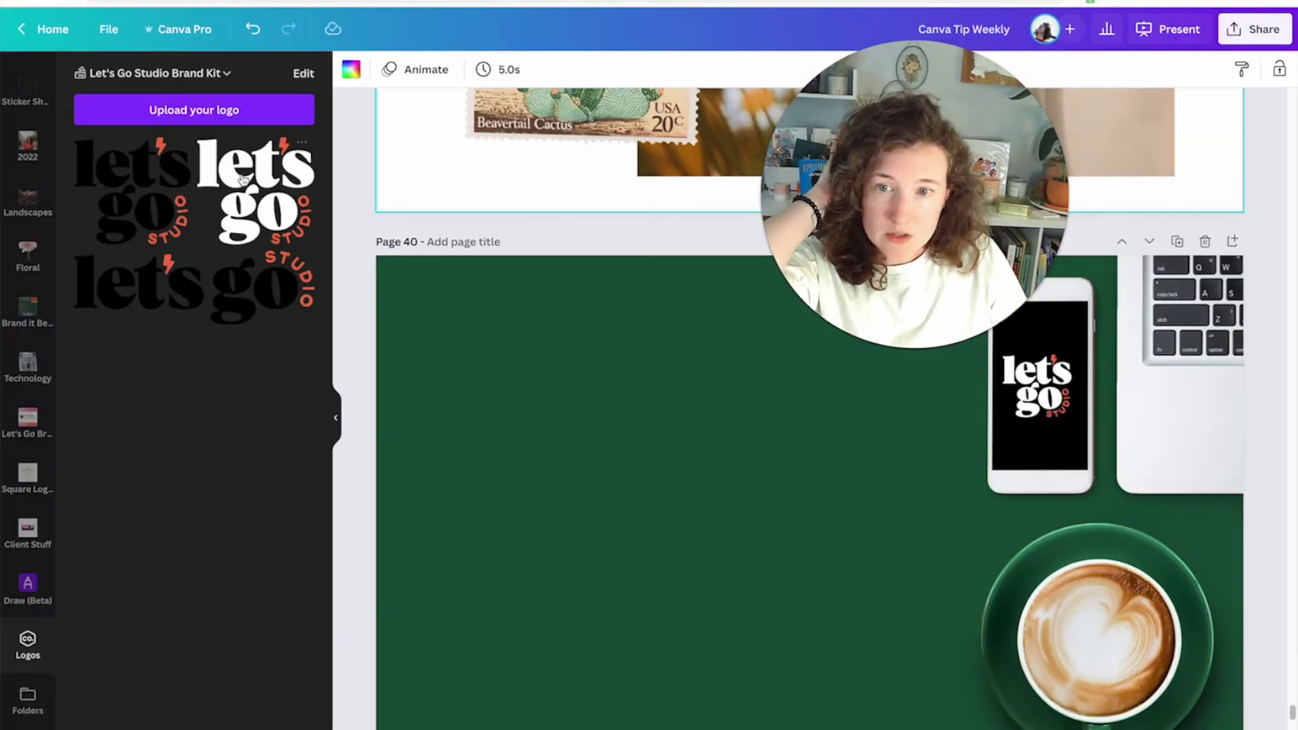
Step: Select blank page 41 and search the Photos library for 'shadows'
click(542, 435)
scroll(1175, 274, down, 6)
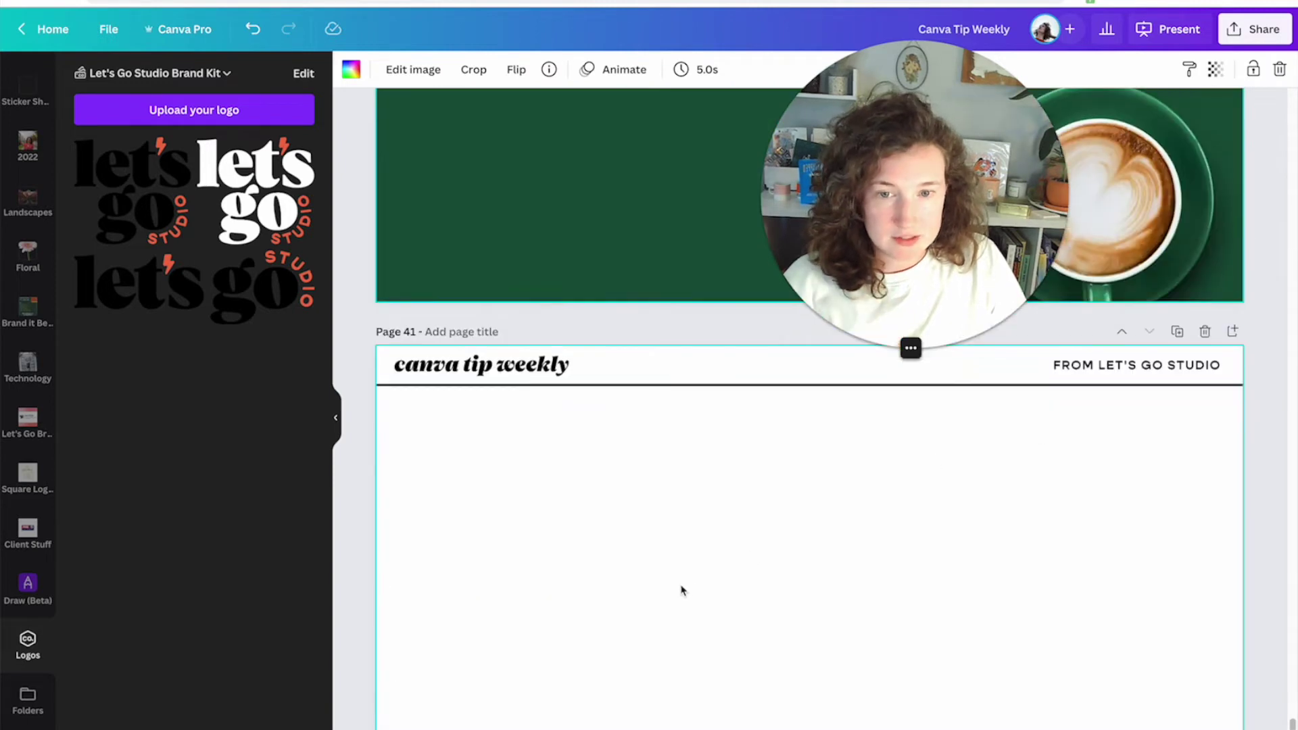
click(681, 591)
scroll(24, 392, up, 5)
click(27, 247)
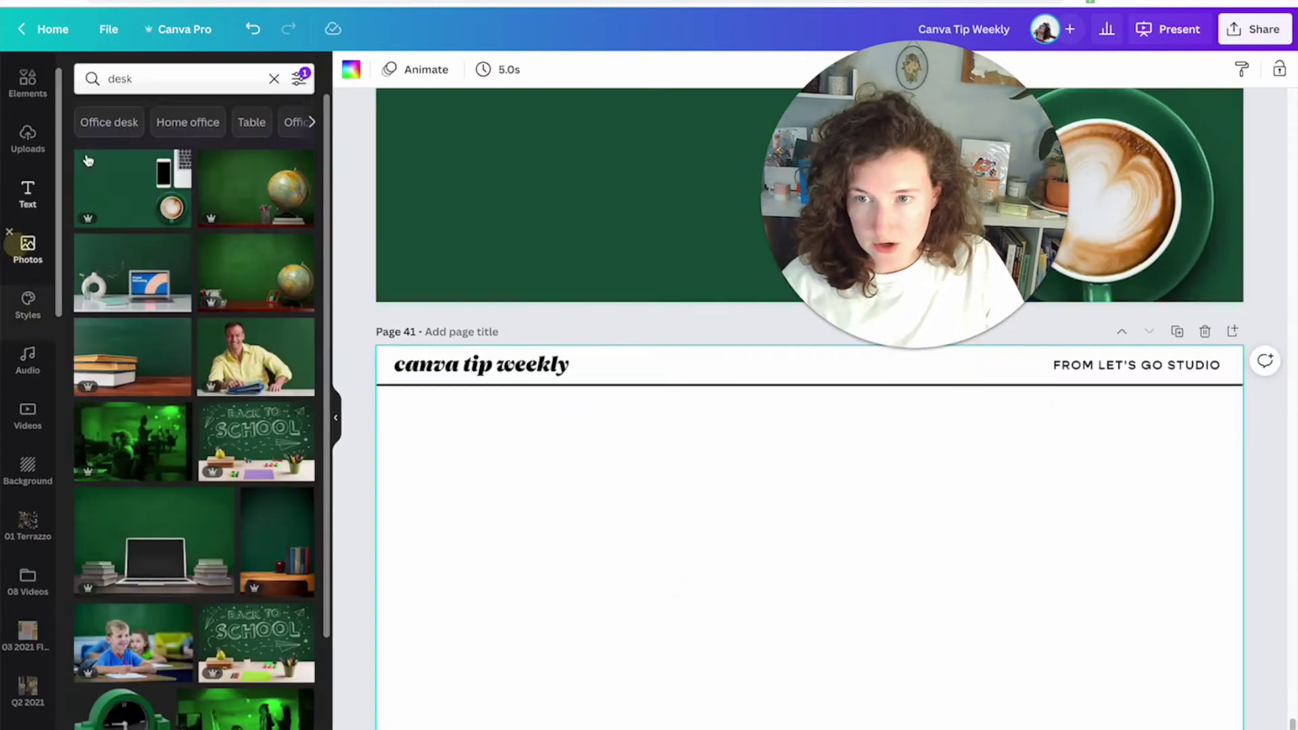
double_click(139, 82)
text(shadows)
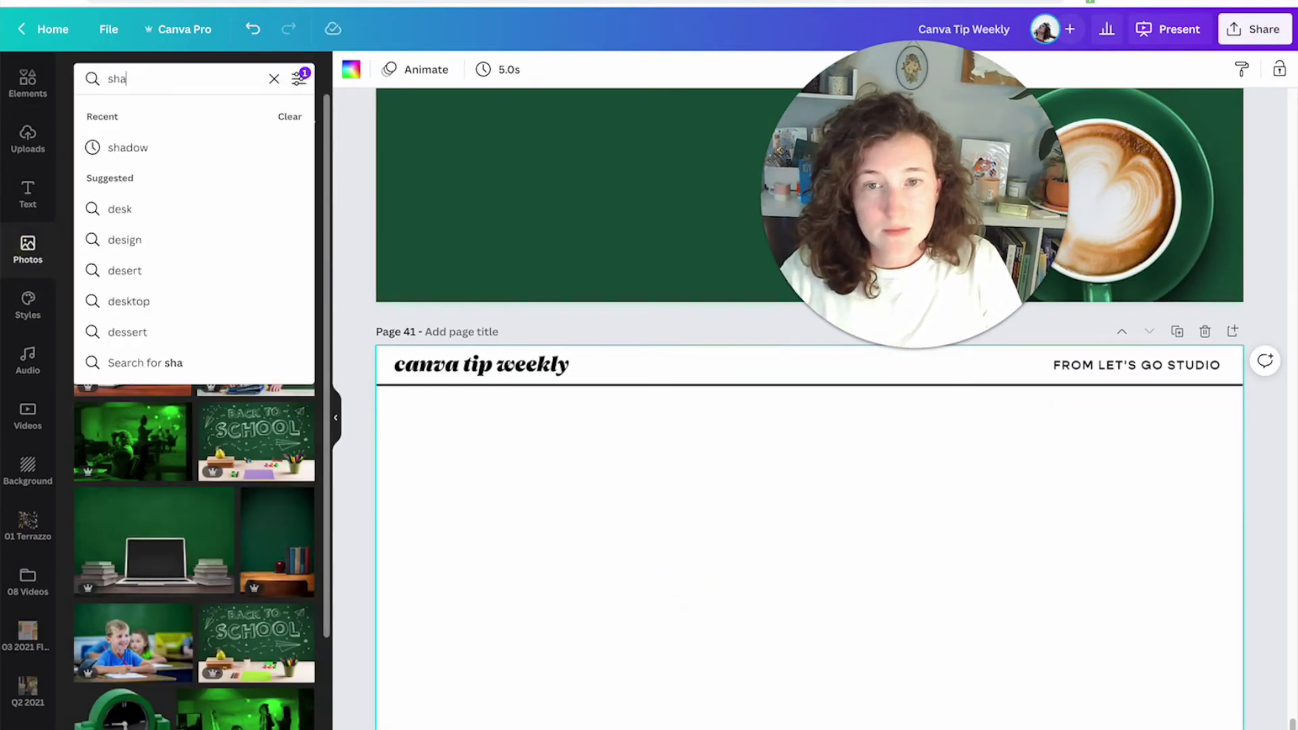
key(Return)
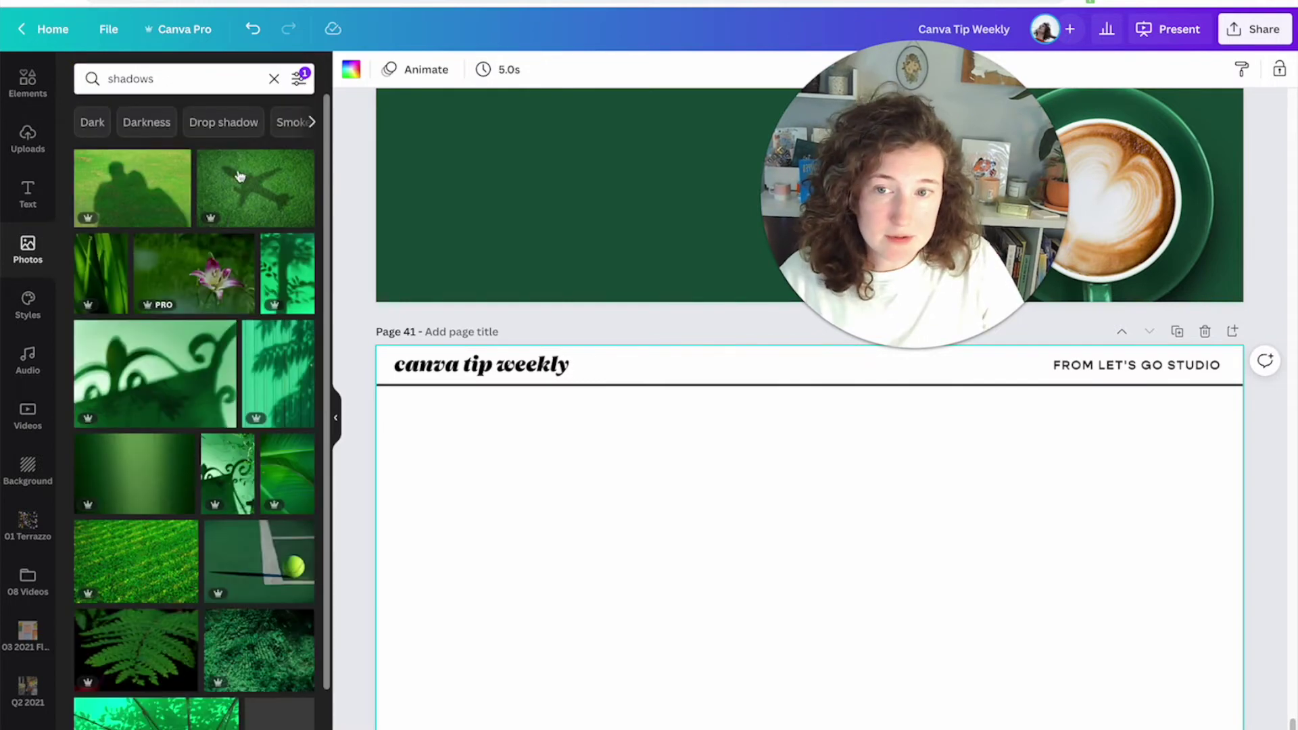
Step: Clear the green colour filter and set the palm shadow photo as page 41's background
click(298, 78)
click(264, 122)
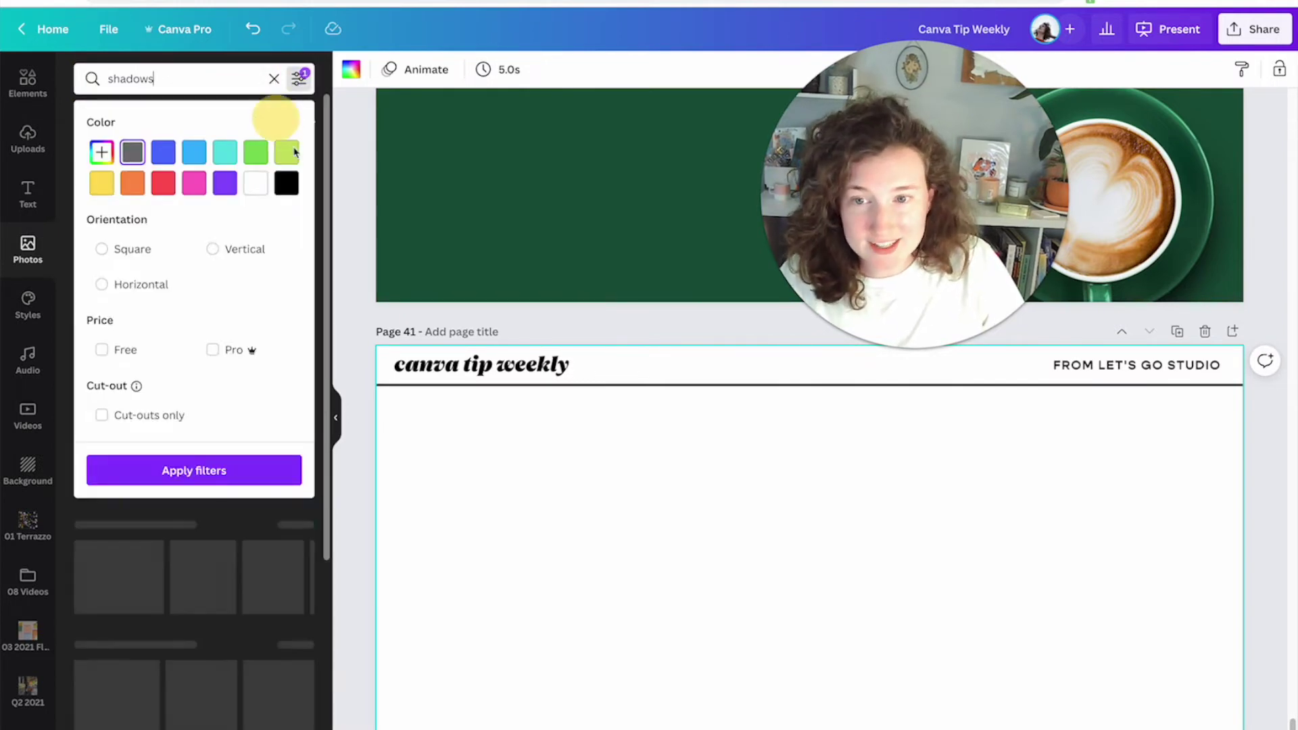
click(505, 504)
click(255, 231)
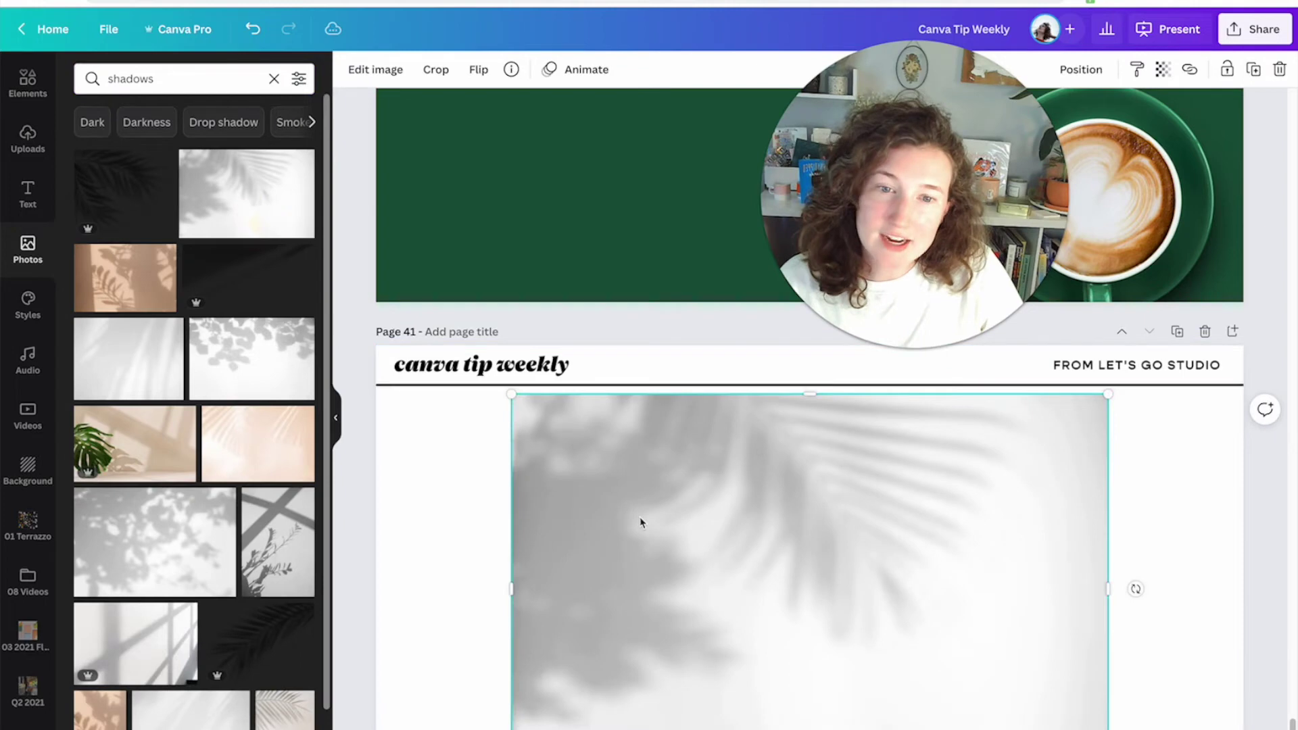
right_click(640, 522)
click(784, 706)
scroll(746, 541, down, 1)
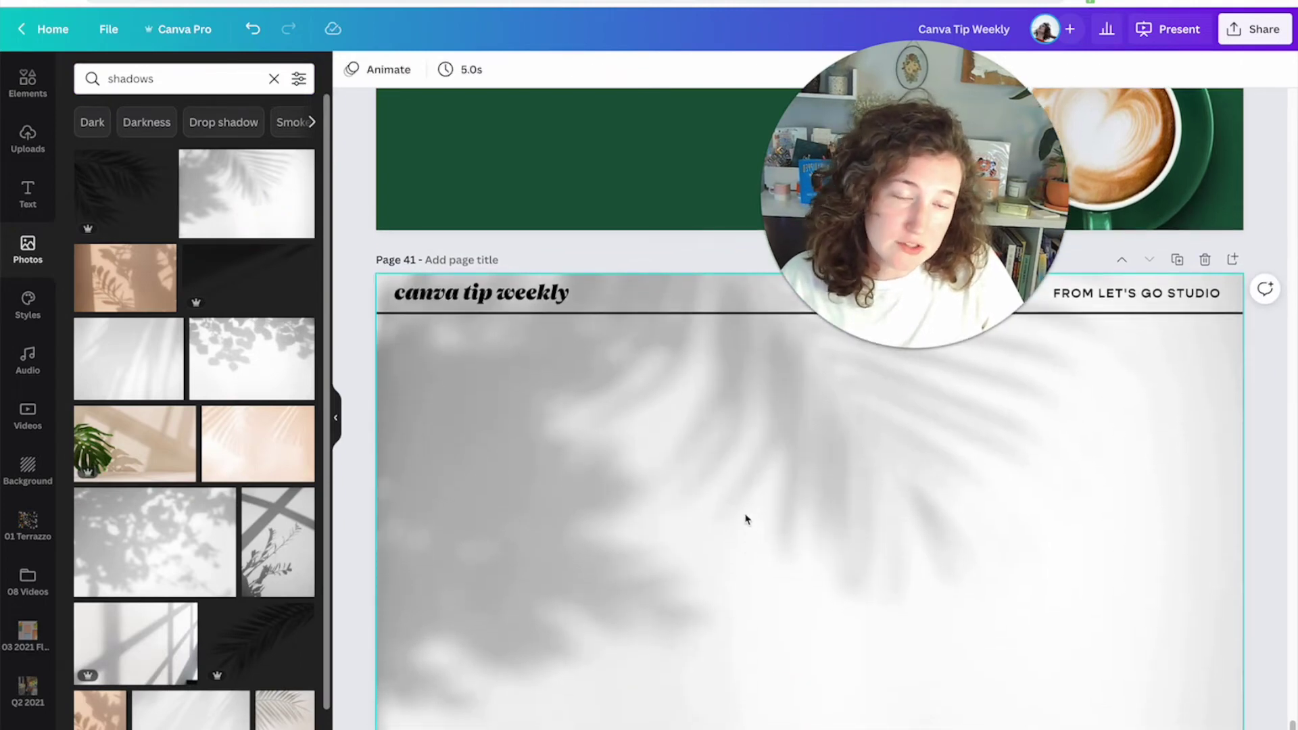
click(746, 519)
scroll(1044, 362, down, 1)
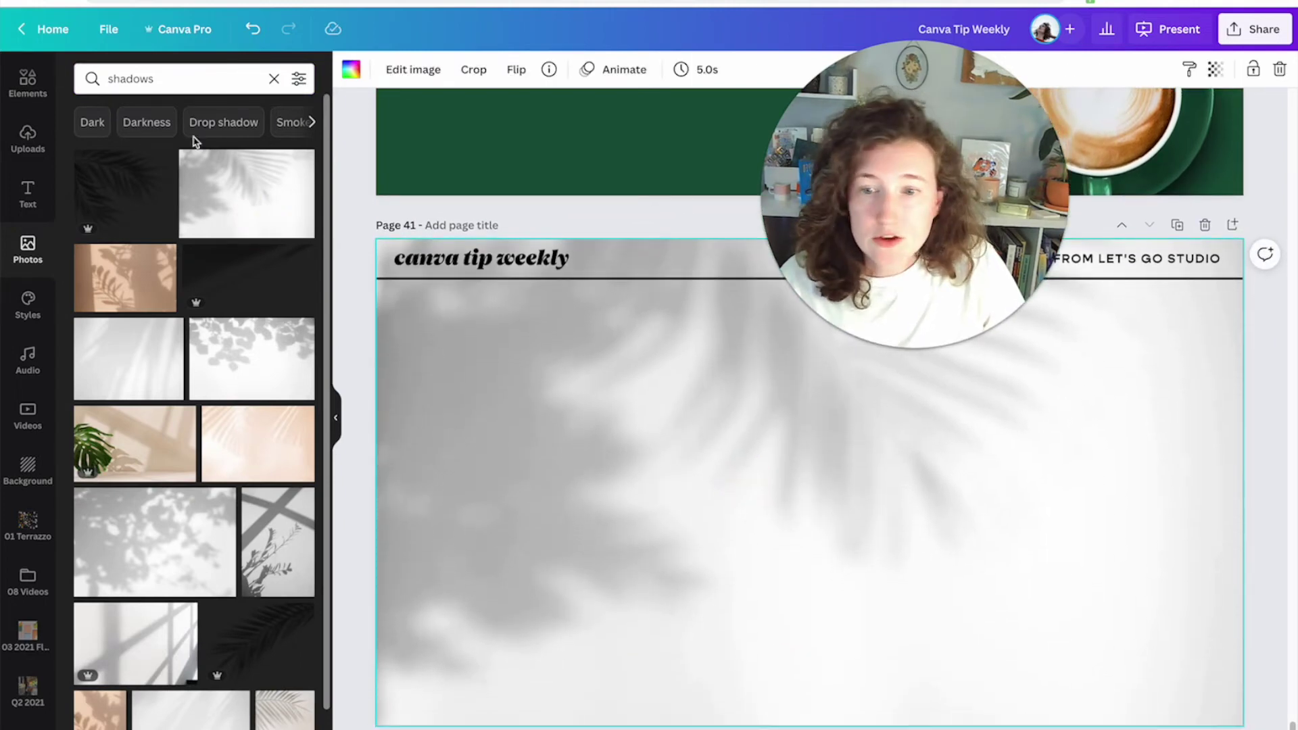
click(173, 80)
Step: Search 'gold' and replace page 41's background with the beige-gold brush texture photo
text(gold)
key(Return)
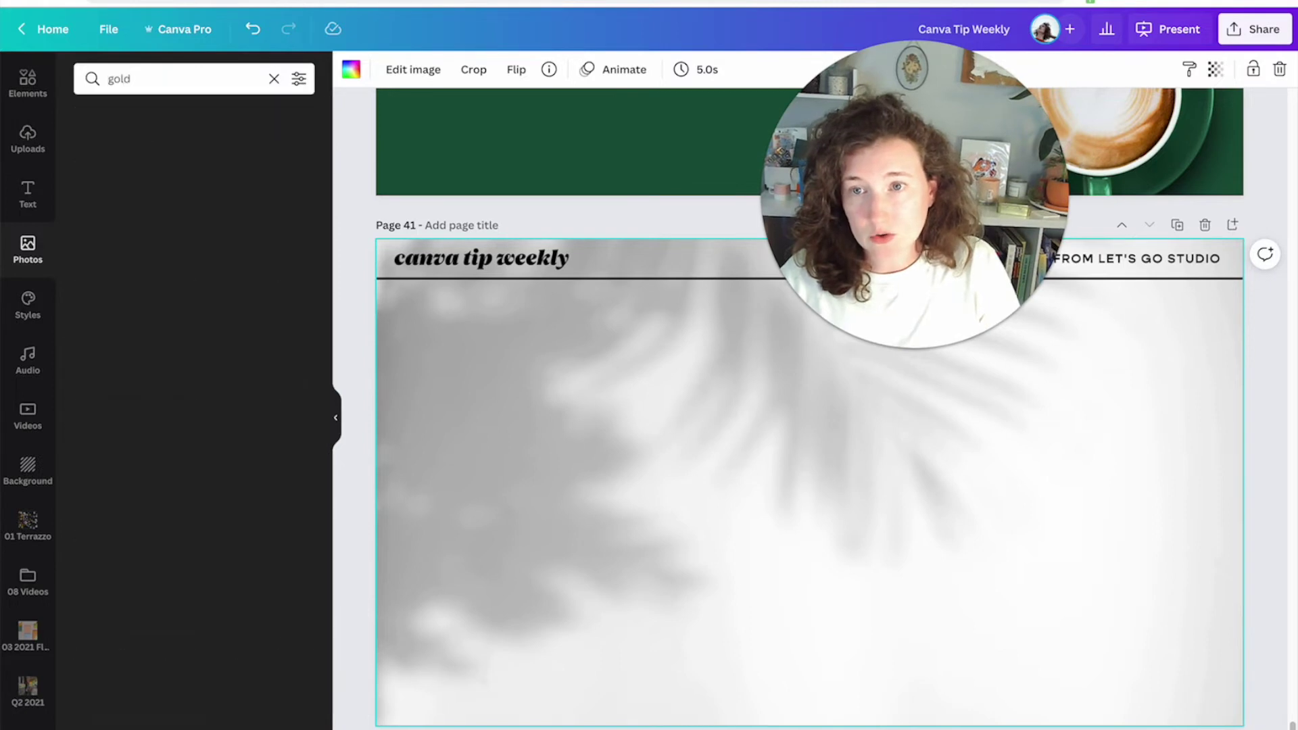
scroll(217, 368, down, 5)
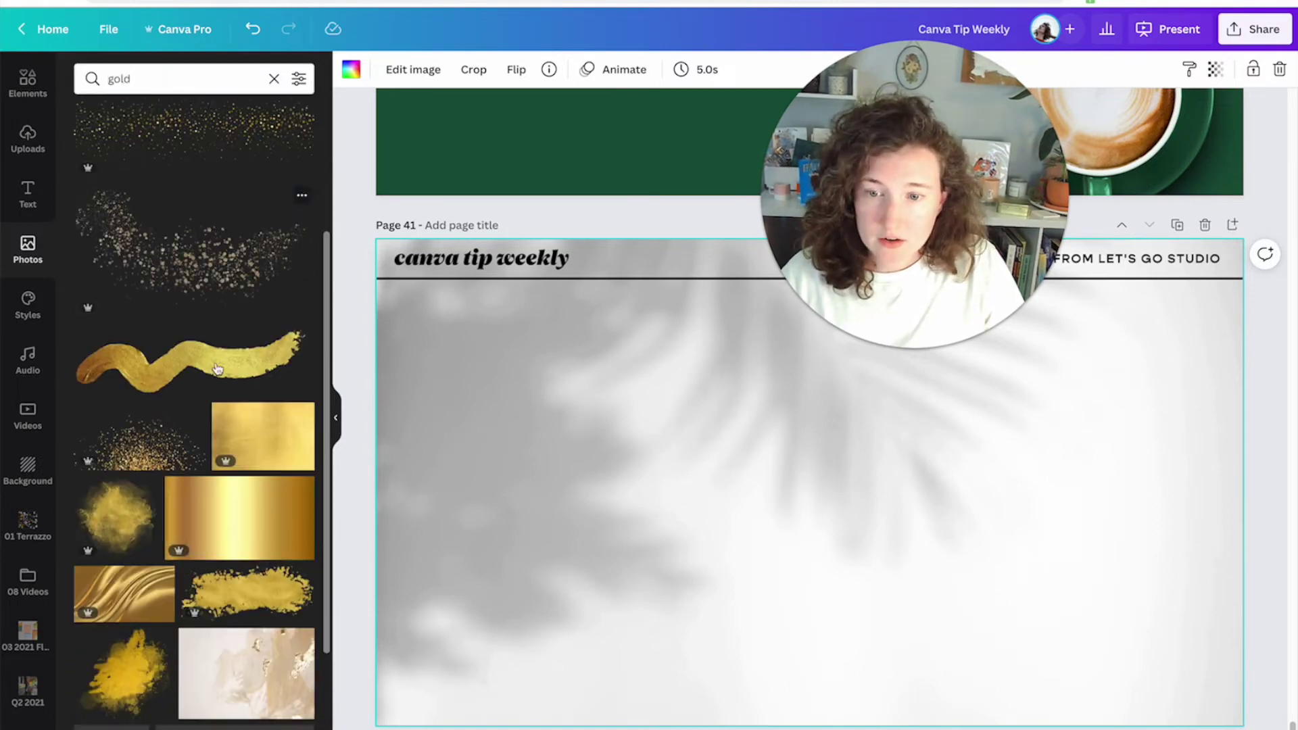
click(244, 555)
right_click(790, 499)
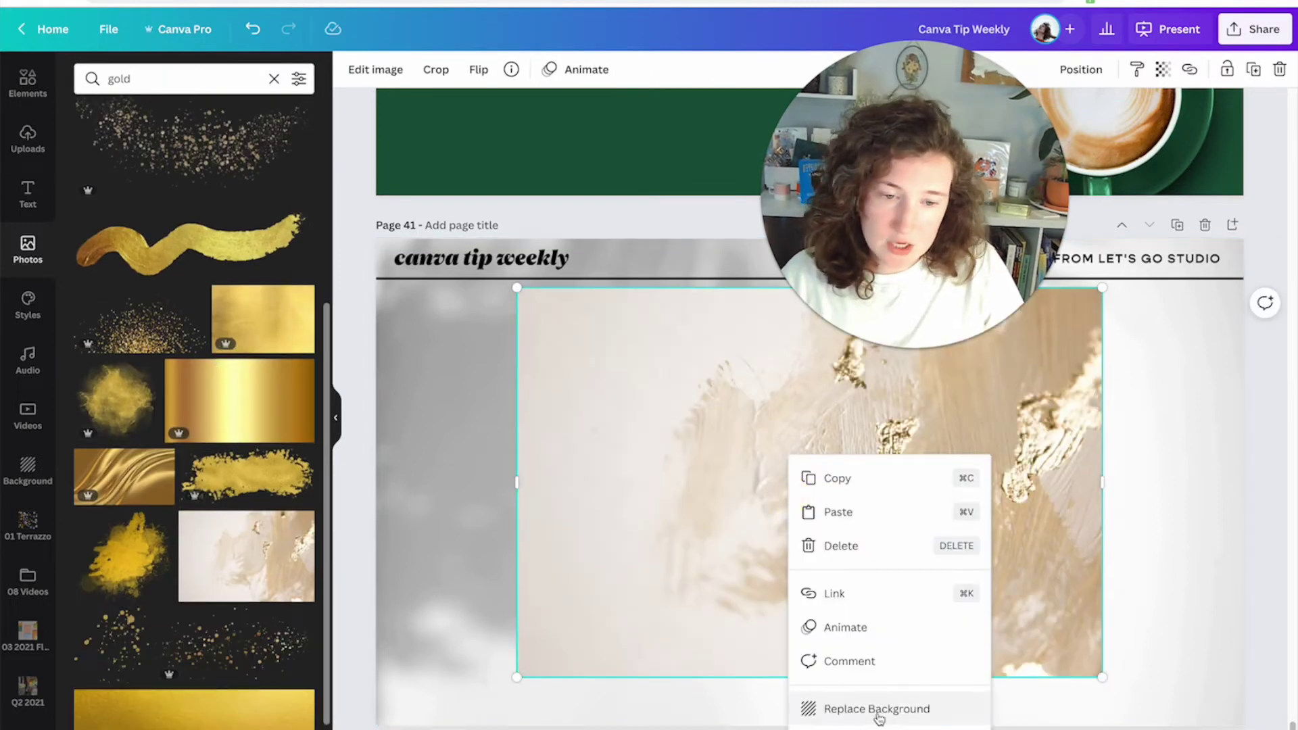
click(837, 710)
Step: Replace the photo search with 'marble' and browse the marble results
click(167, 78)
double_click(167, 78)
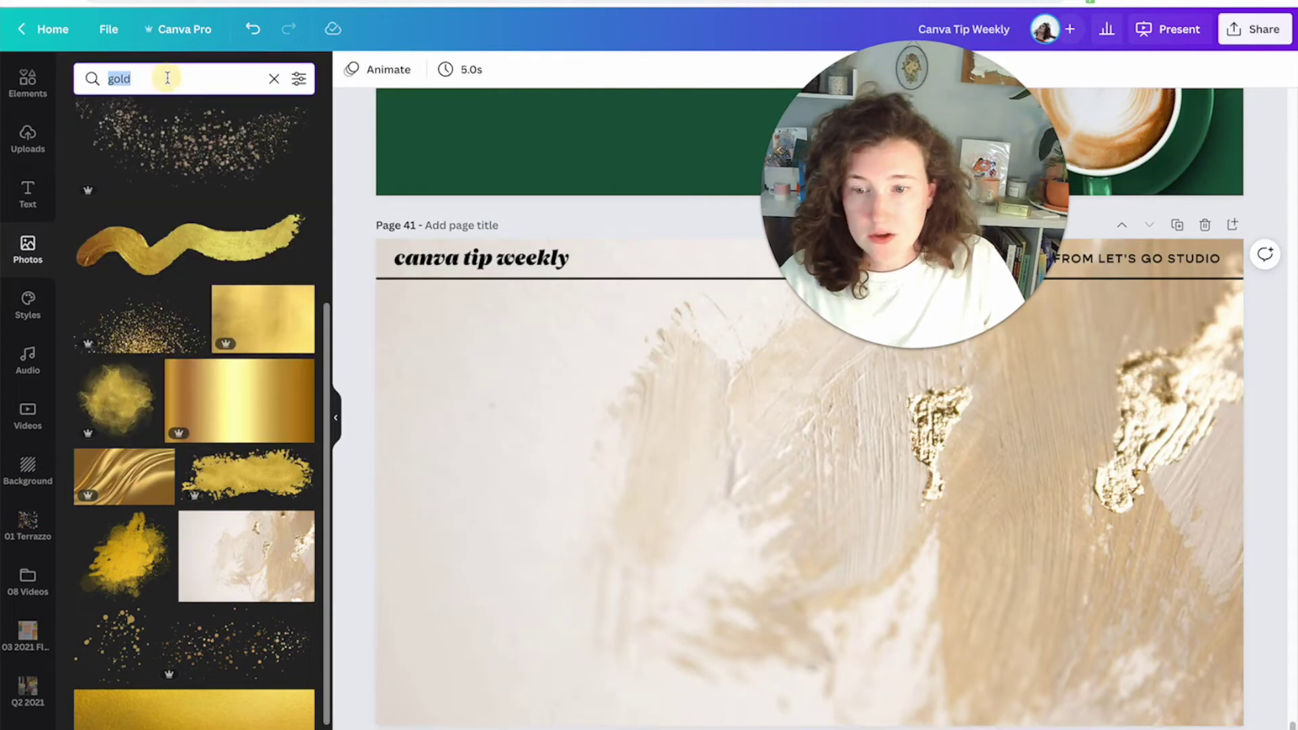
text(marble)
key(Return)
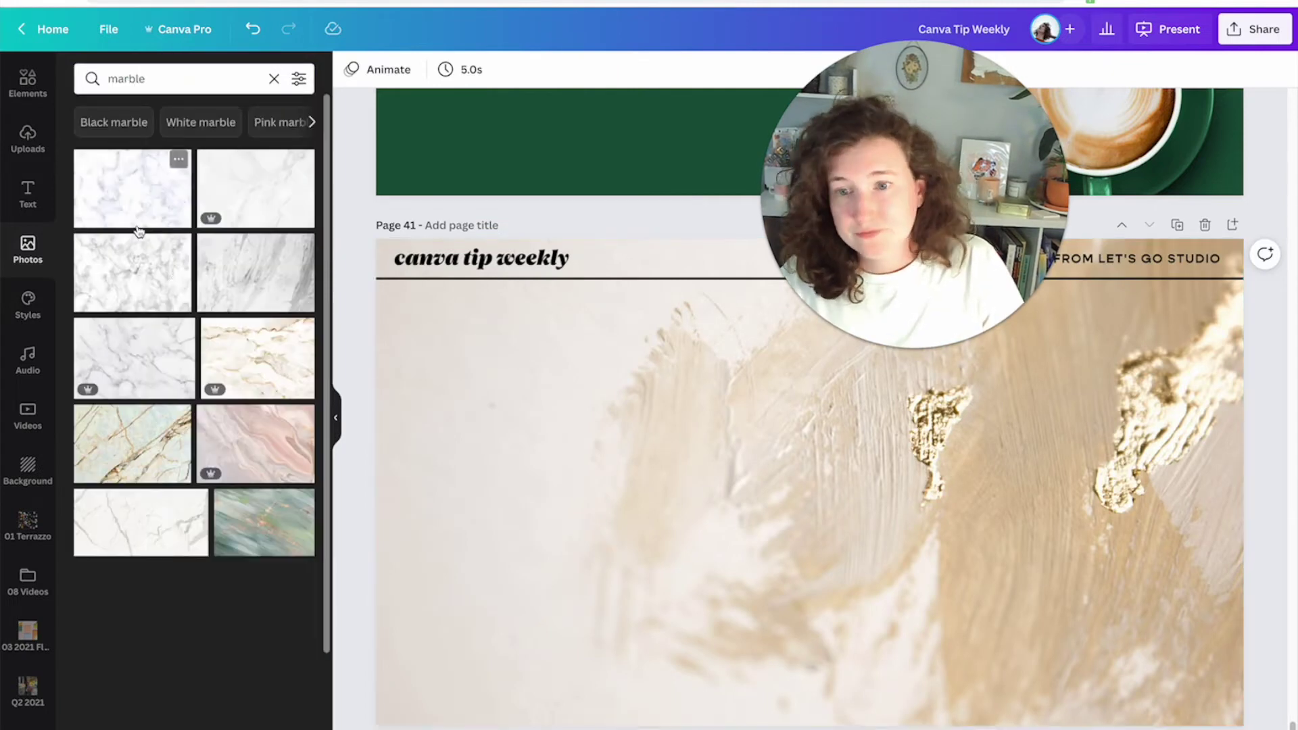
scroll(176, 303, down, 3)
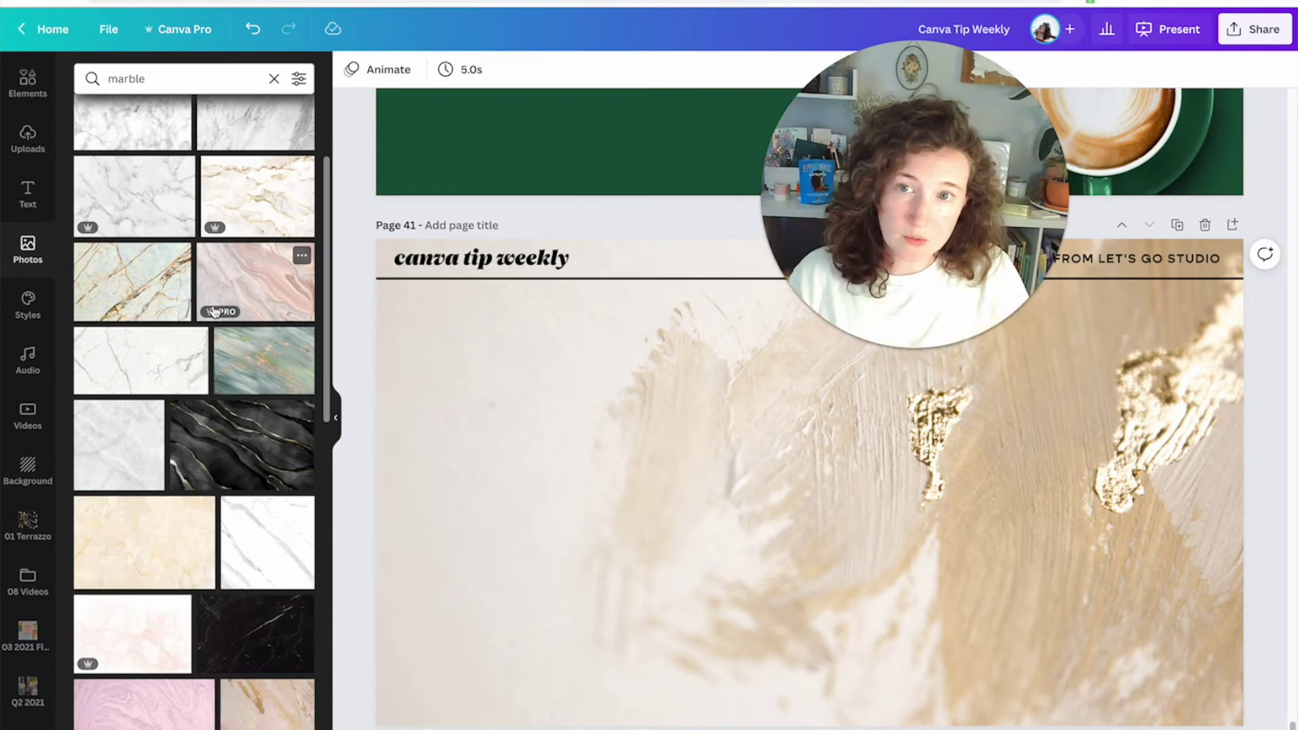
Step: Search 'confetti', place the colourful confetti photo on page 41, then delete it
double_click(118, 79)
text(confetti)
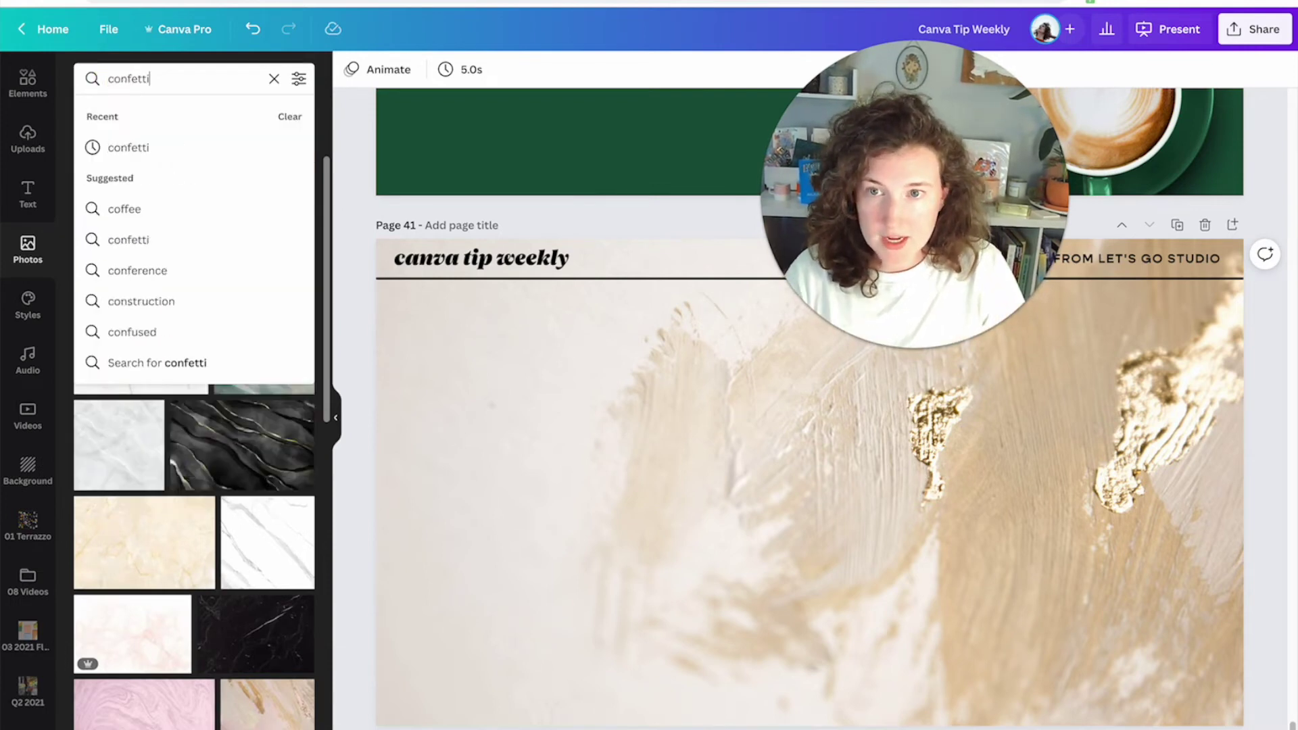
key(Return)
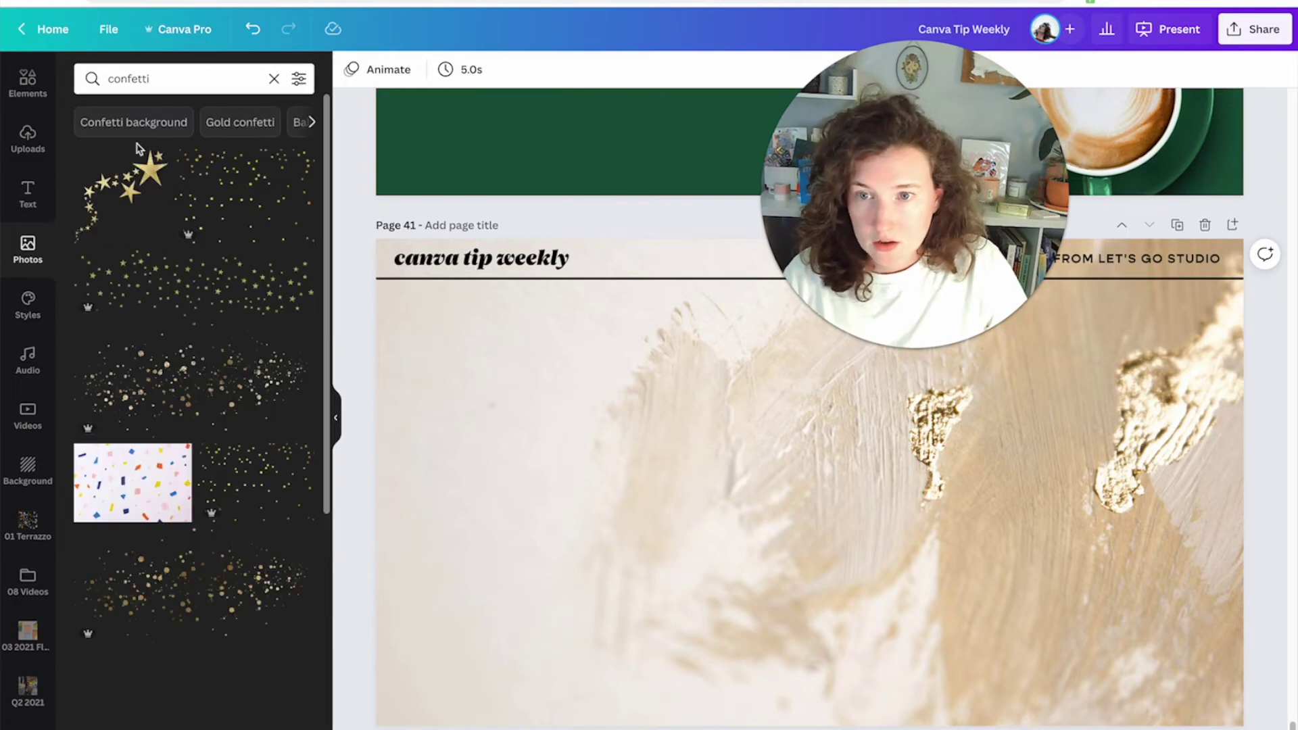
click(181, 446)
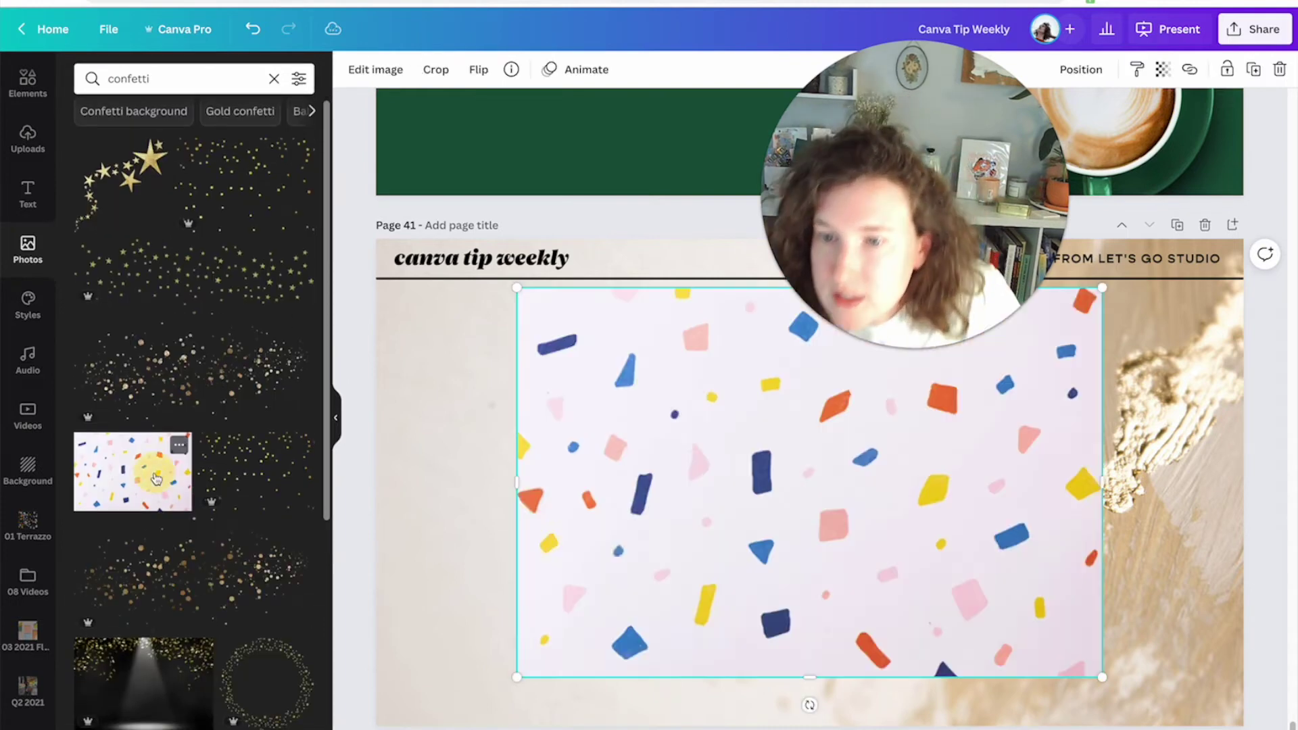
key(Delete)
scroll(197, 467, down, 6)
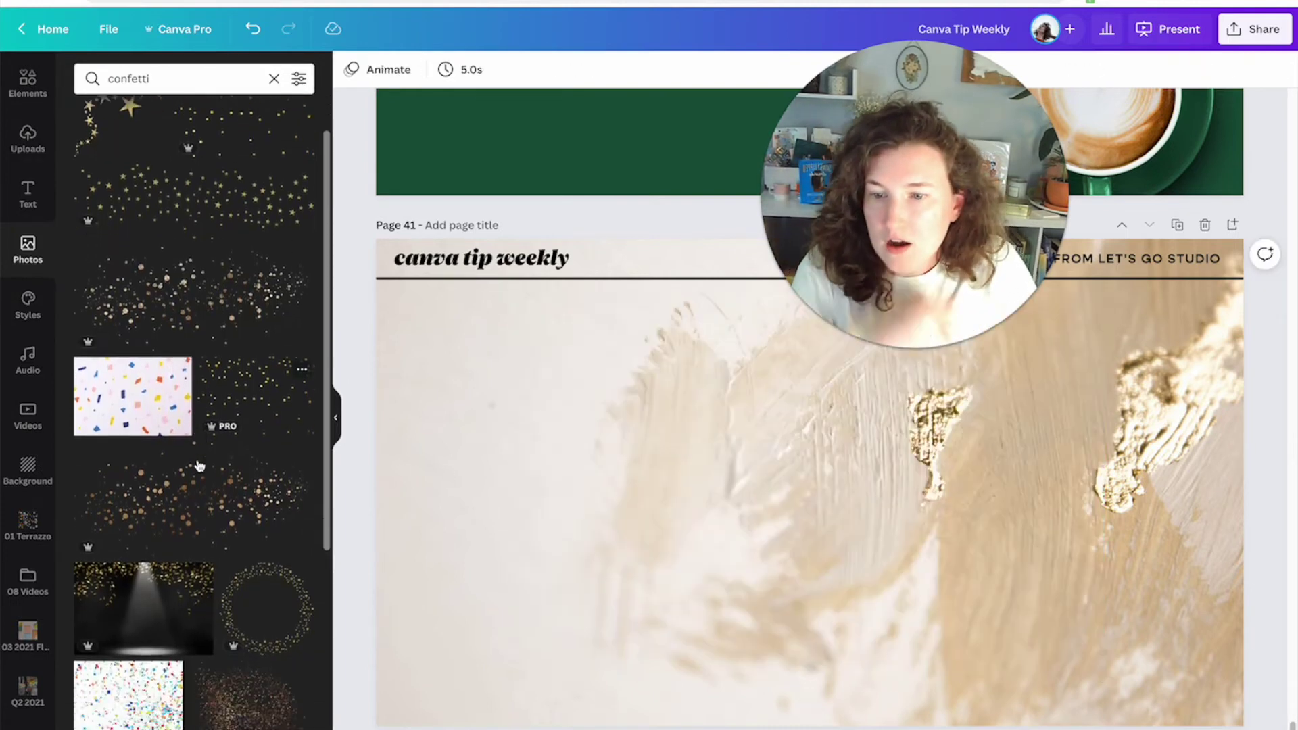
scroll(142, 519, down, 1)
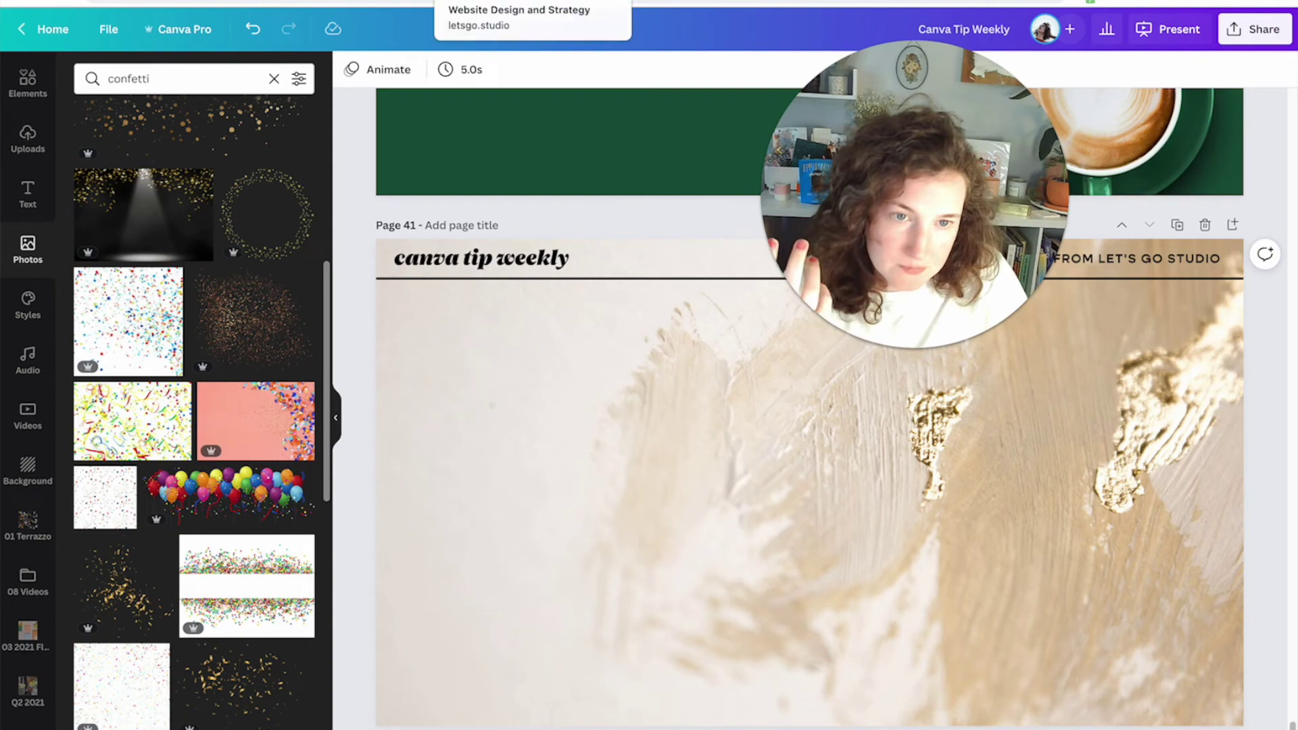
Step: Scroll the Let's Go Studio homepage to Design is a Partnership, then open a new browser tab
click(474, 1)
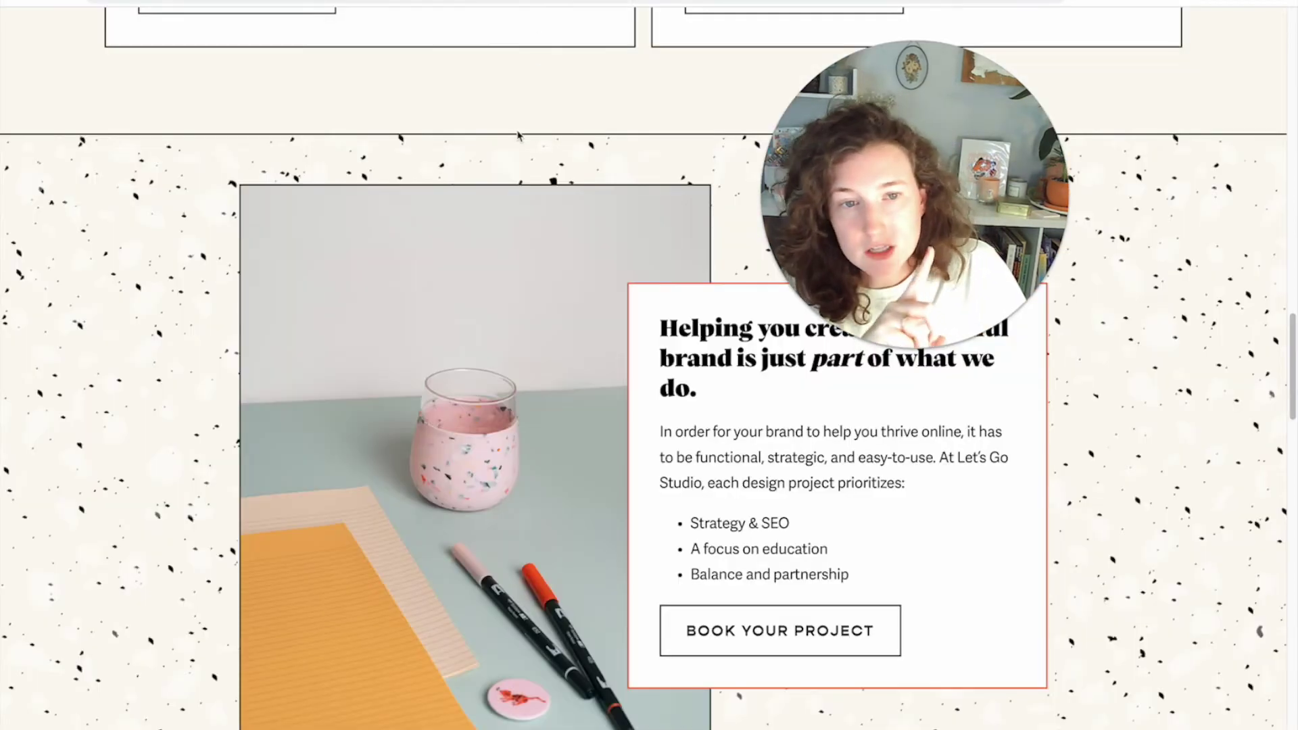
scroll(520, 135, up, 3)
scroll(519, 136, down, 8)
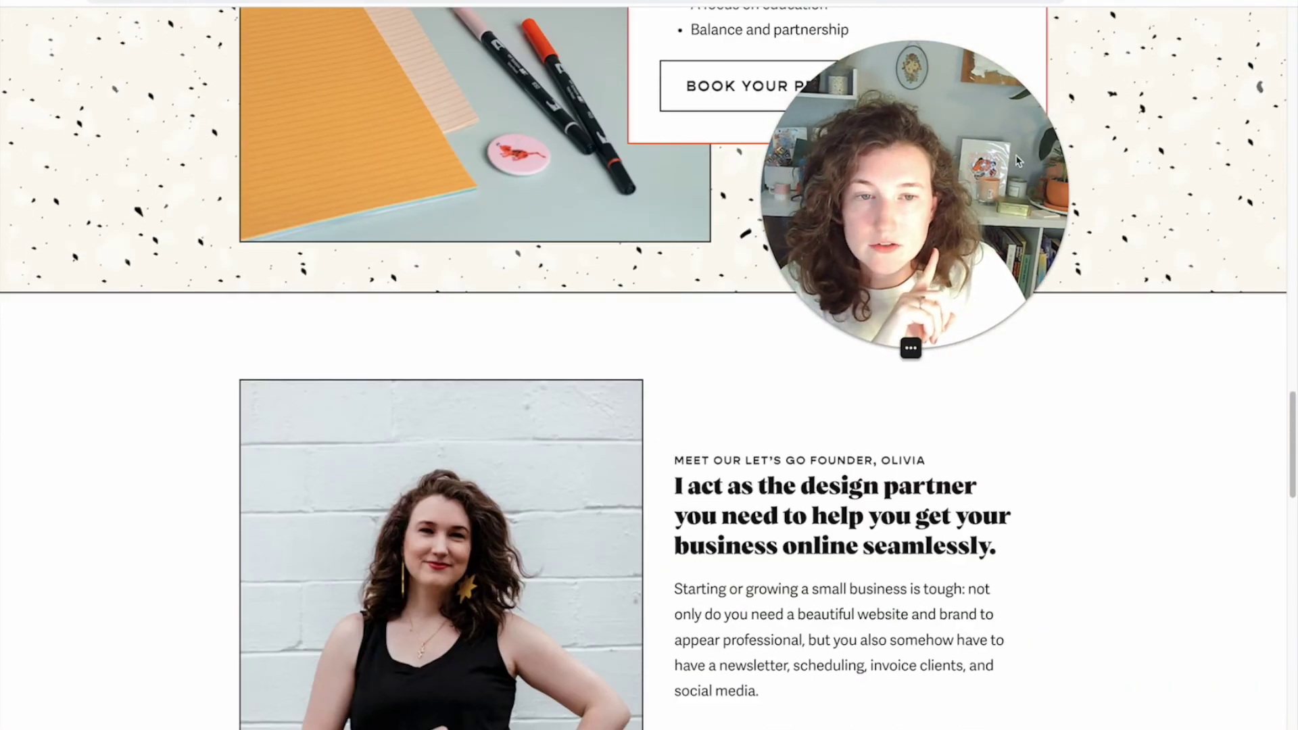
drag(914, 193, 197, 192)
scroll(513, 294, down, 1)
scroll(513, 295, down, 8)
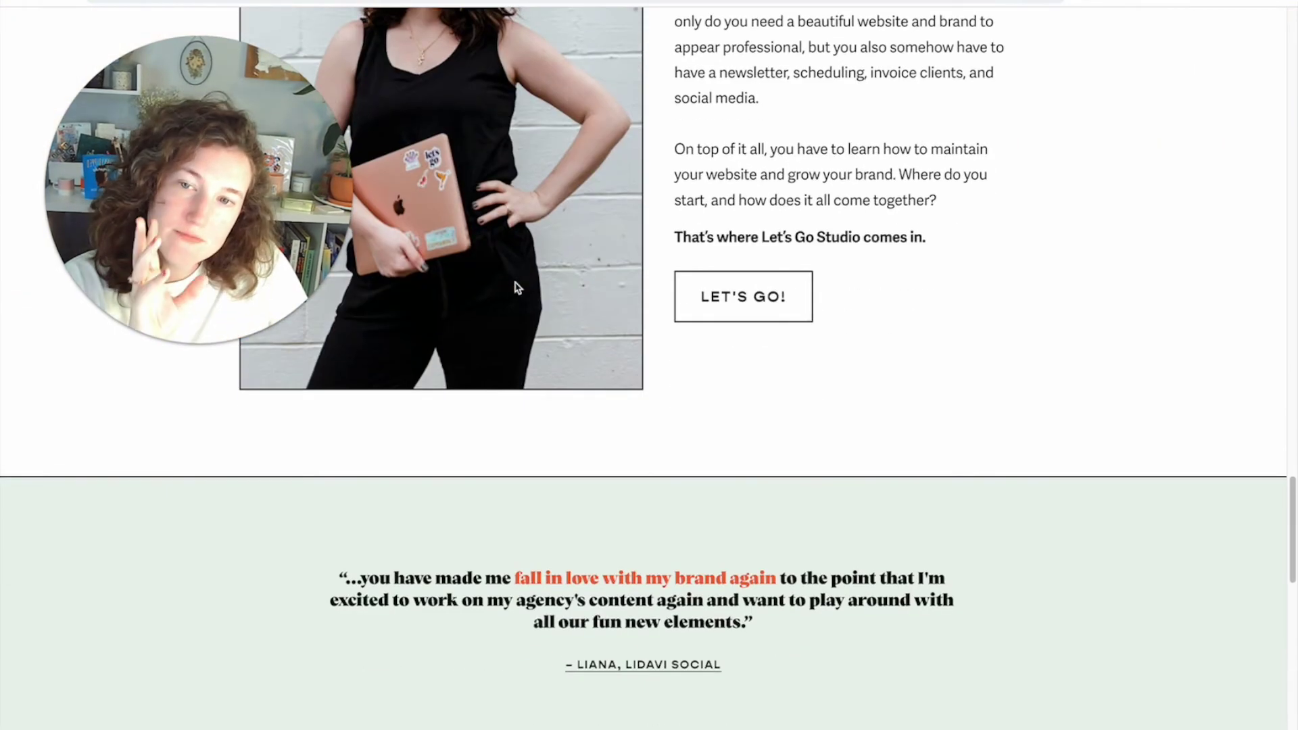
scroll(517, 288, down, 9)
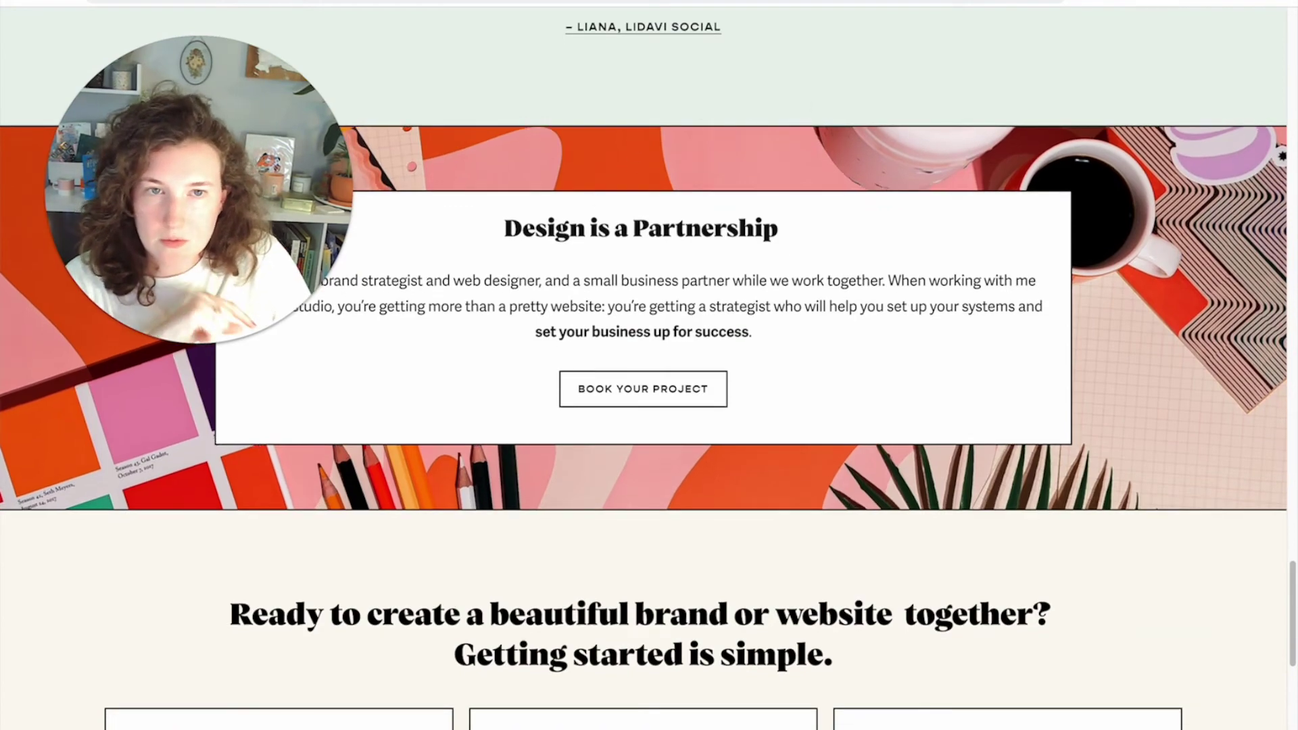
key(super+t)
Step: Open the site's Squarespace editor from the 'olivi' address suggestion and scroll the Welcome page
text(olivi)
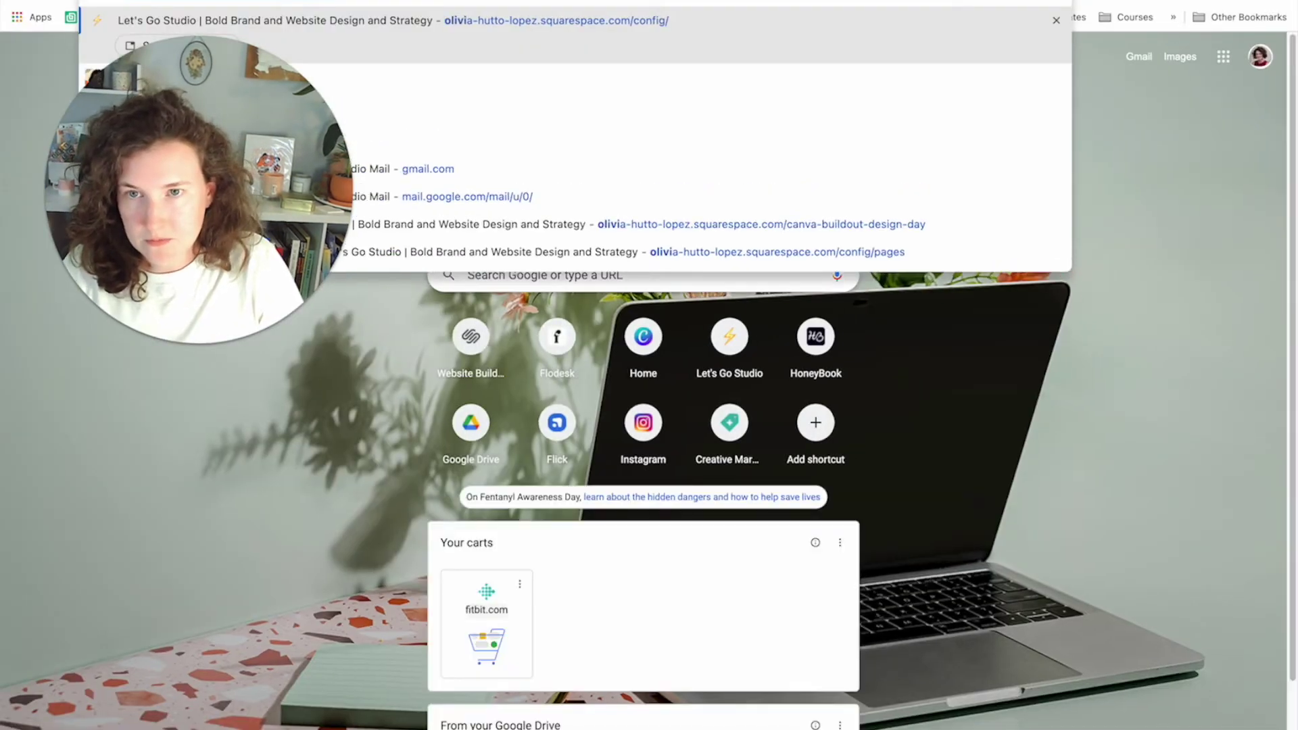
key(Return)
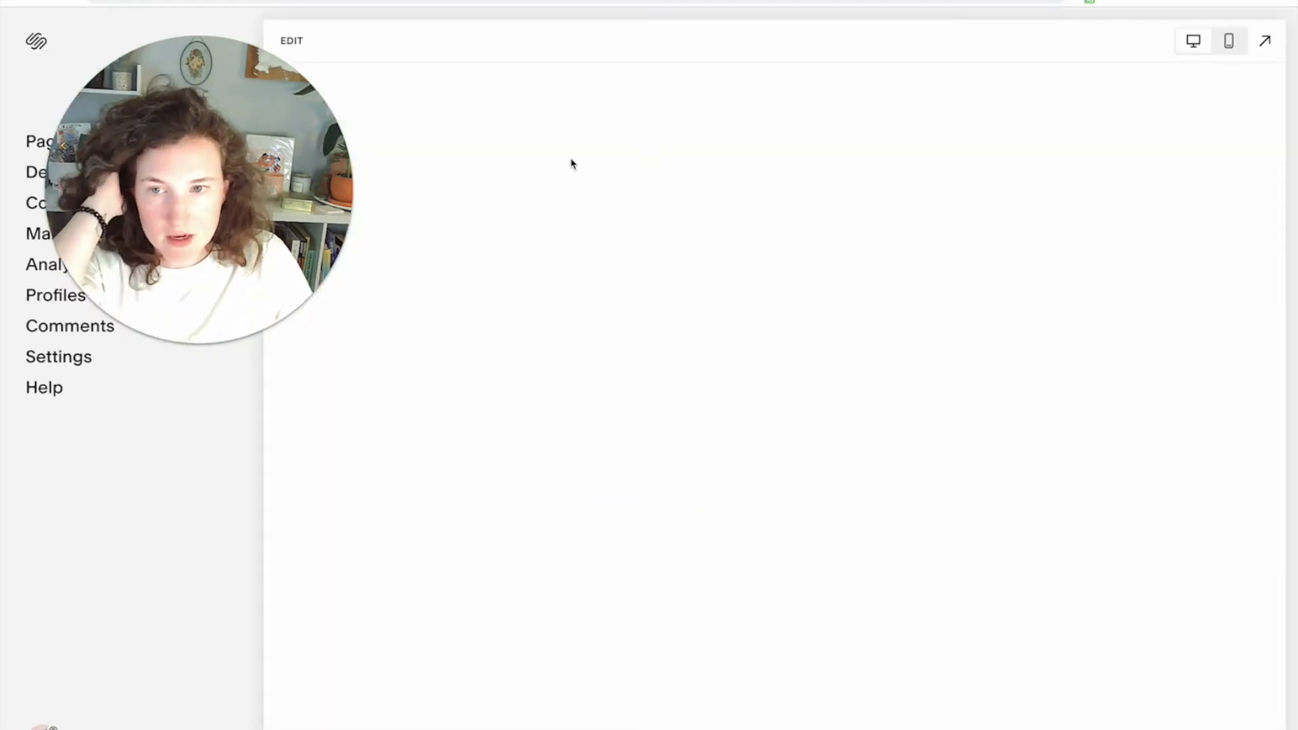
scroll(664, 261, down, 15)
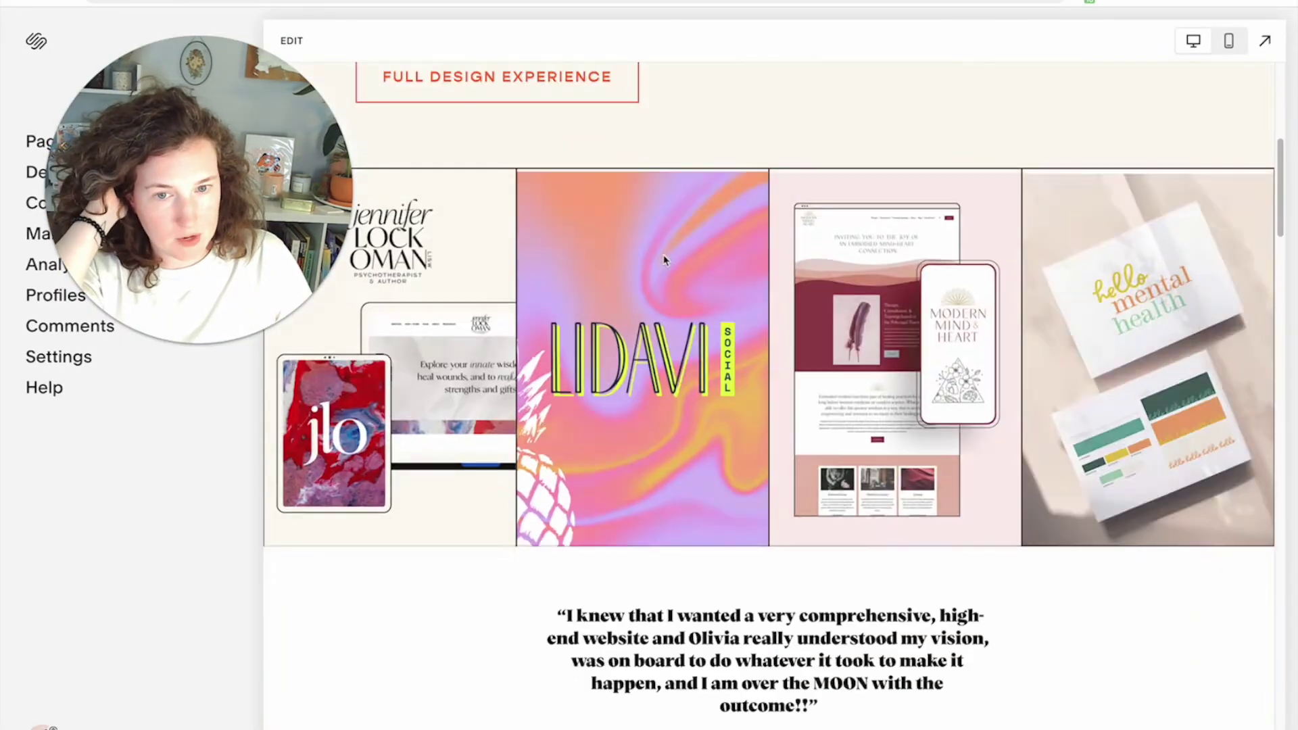
scroll(664, 261, down, 15)
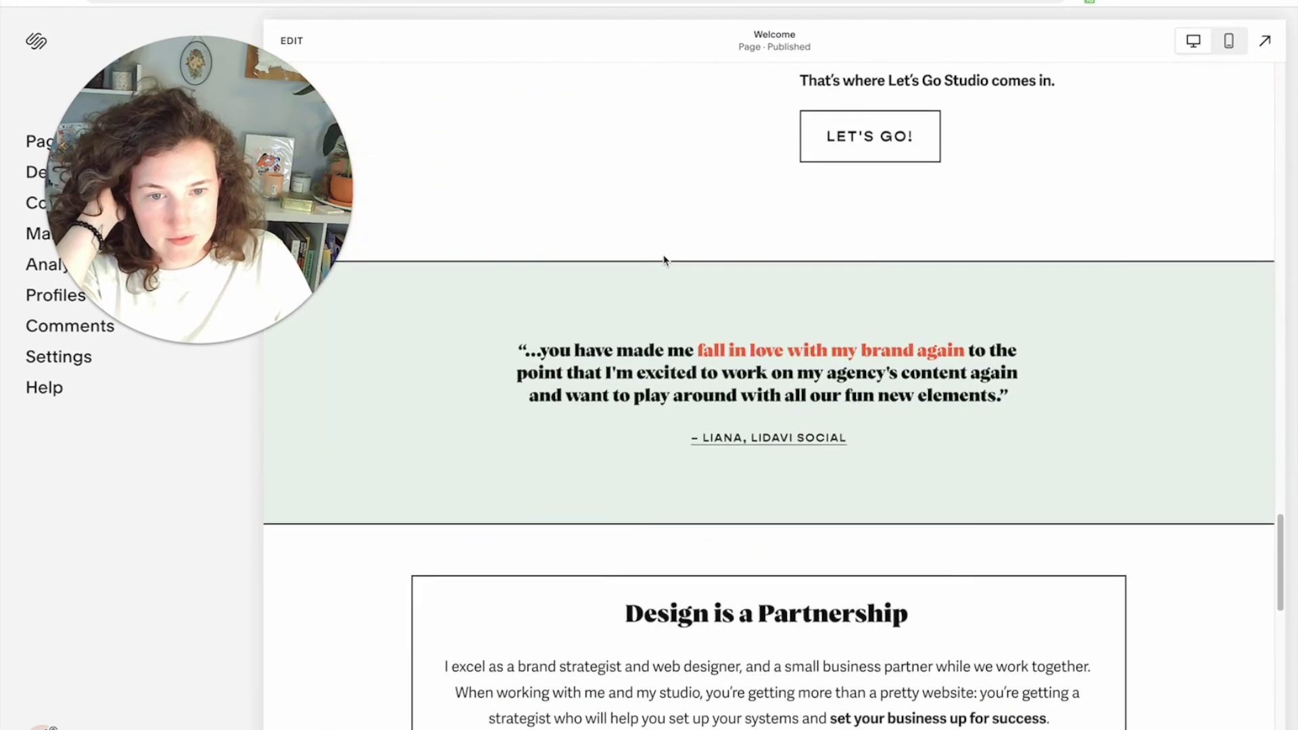
scroll(665, 261, down, 1)
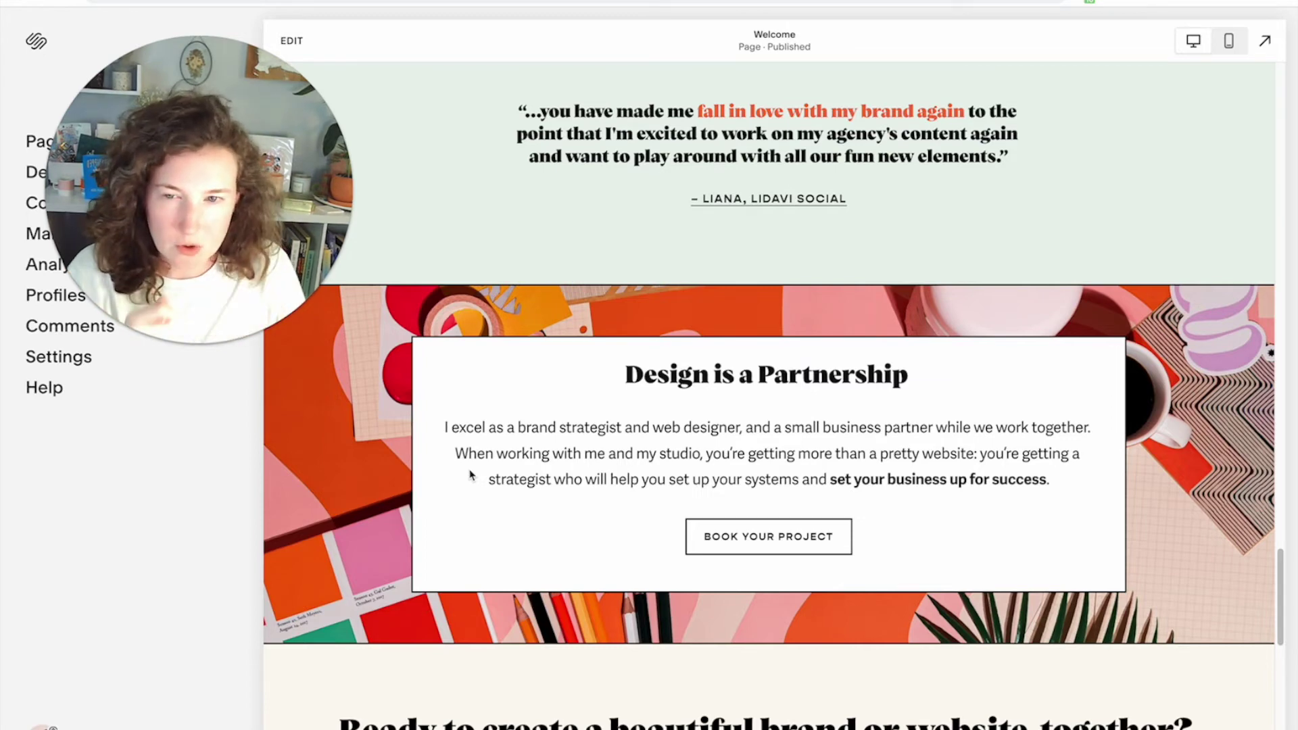
Step: Compare the Design is a Partnership section in mobile and desktop previews, ending on desktop
click(1228, 42)
scroll(877, 406, down, 8)
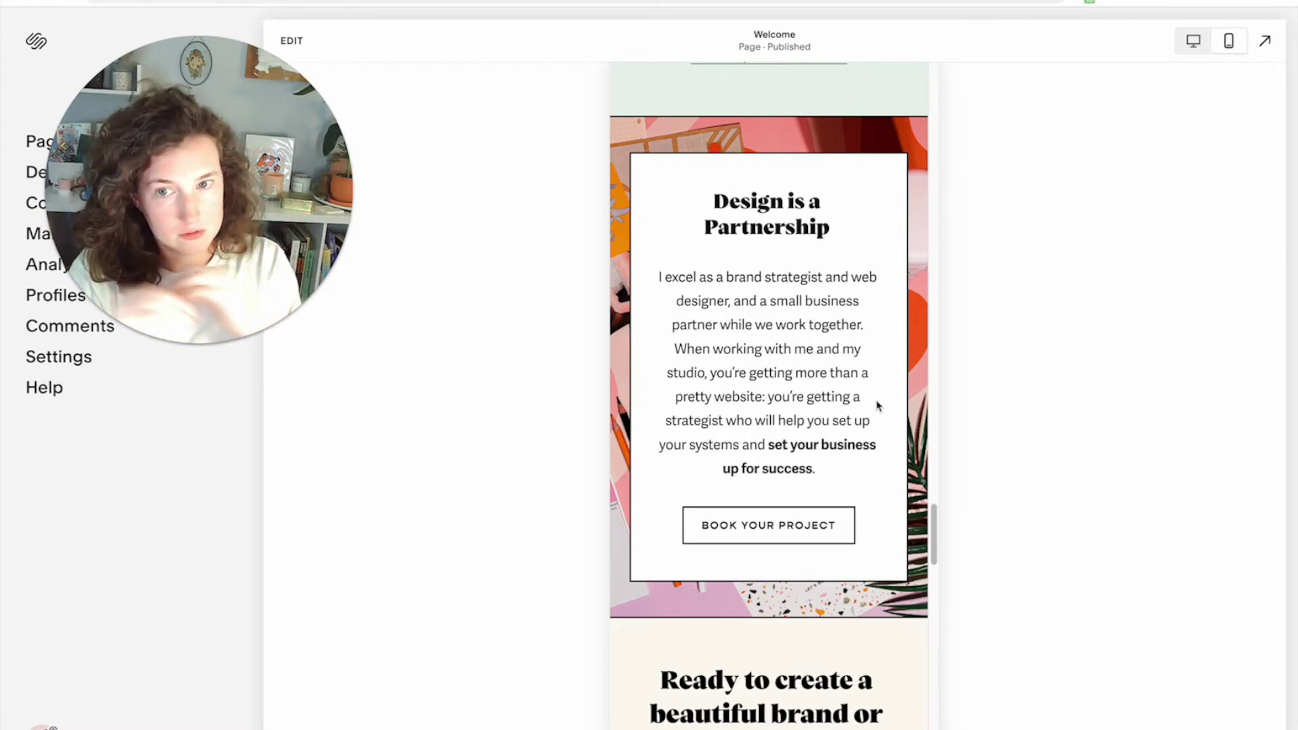
click(1194, 40)
scroll(920, 352, down, 10)
scroll(896, 348, up, 20)
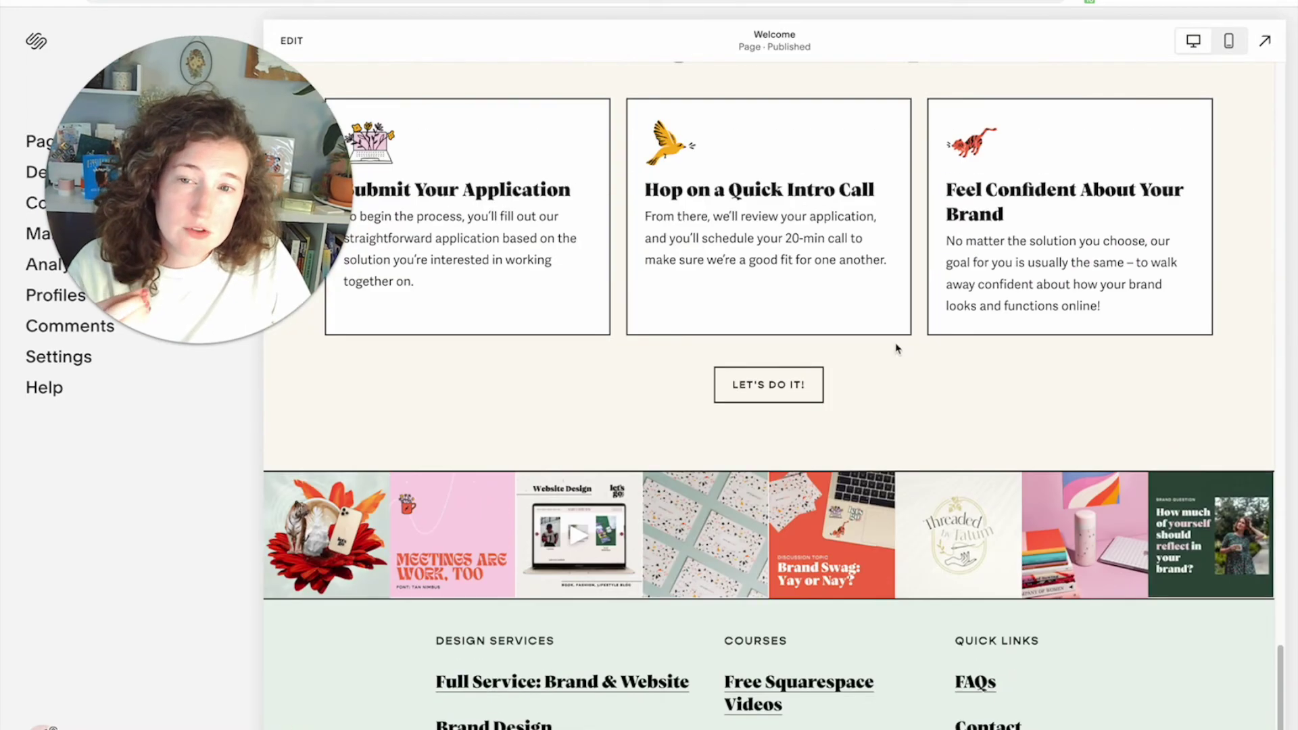
scroll(898, 348, up, 6)
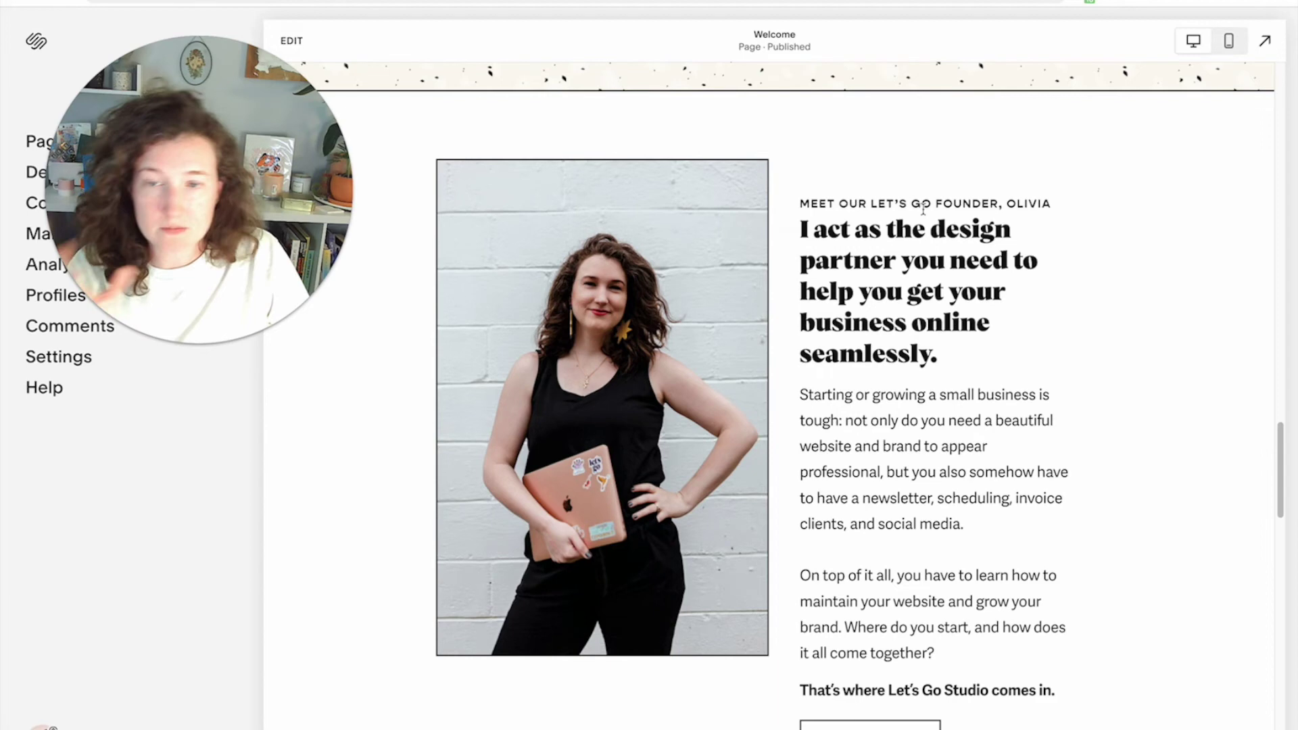
click(1242, 40)
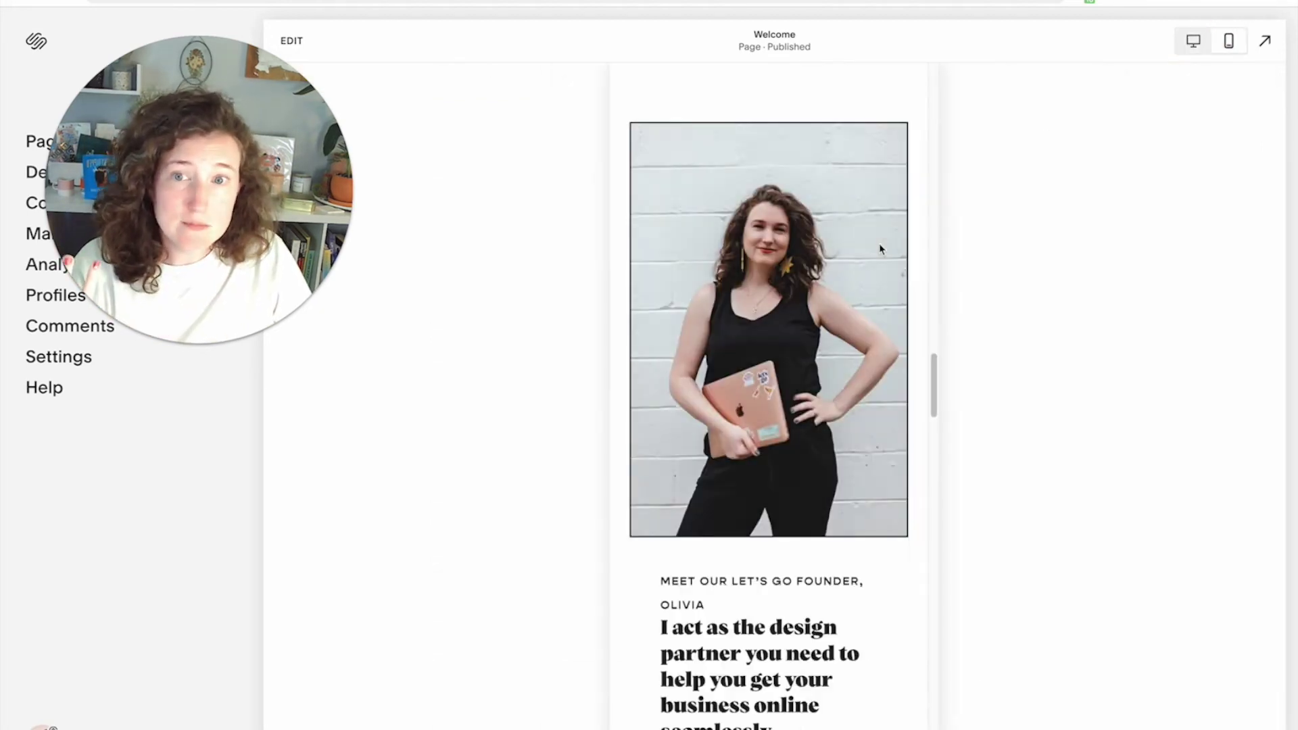
scroll(881, 249, up, 8)
scroll(881, 249, down, 7)
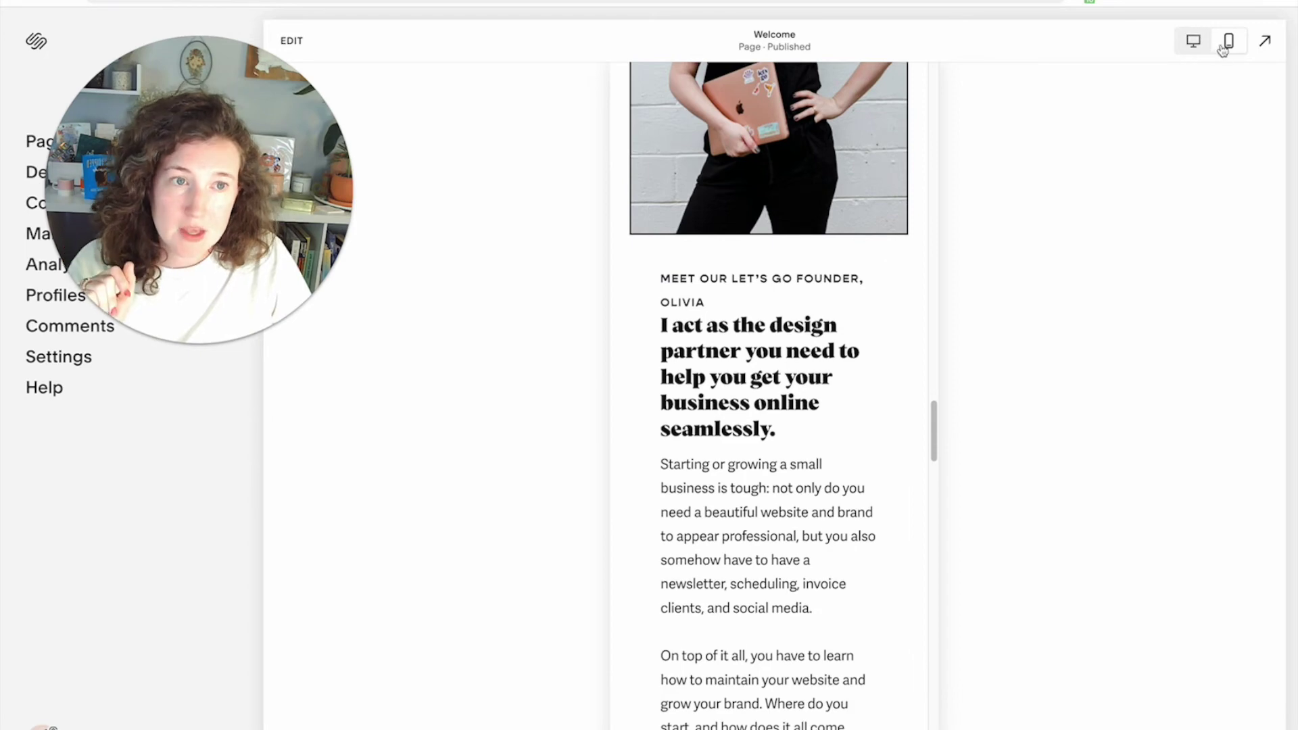
scroll(895, 255, down, 8)
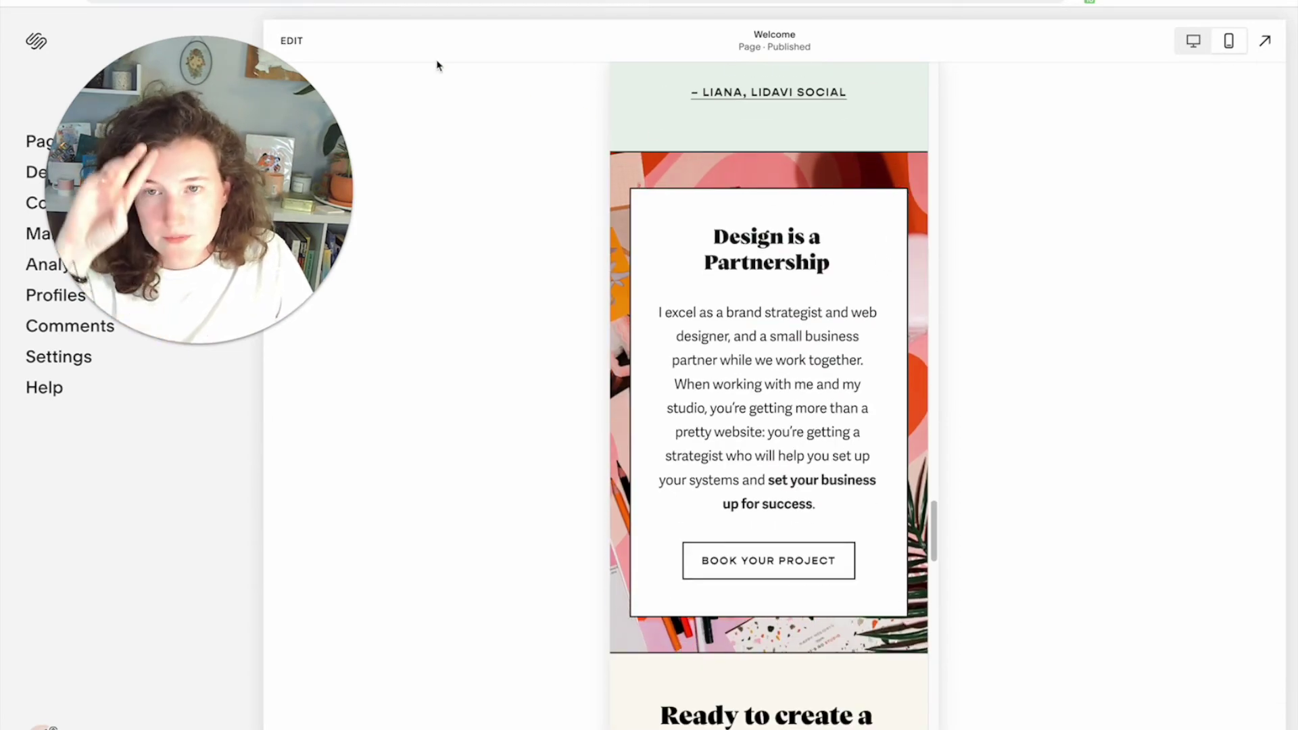
click(1194, 40)
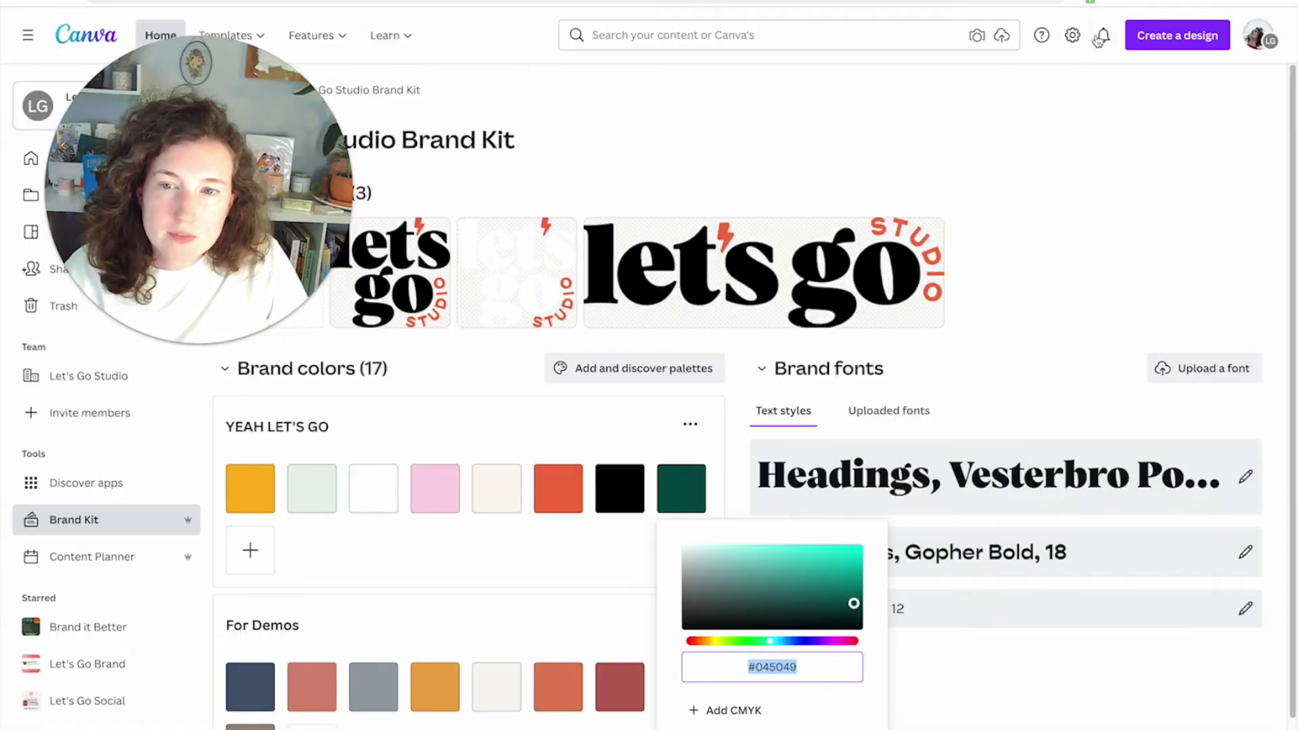
Step: Create a custom-size blank design of 2000 × 1000 px, changing the height from 1200
click(1143, 36)
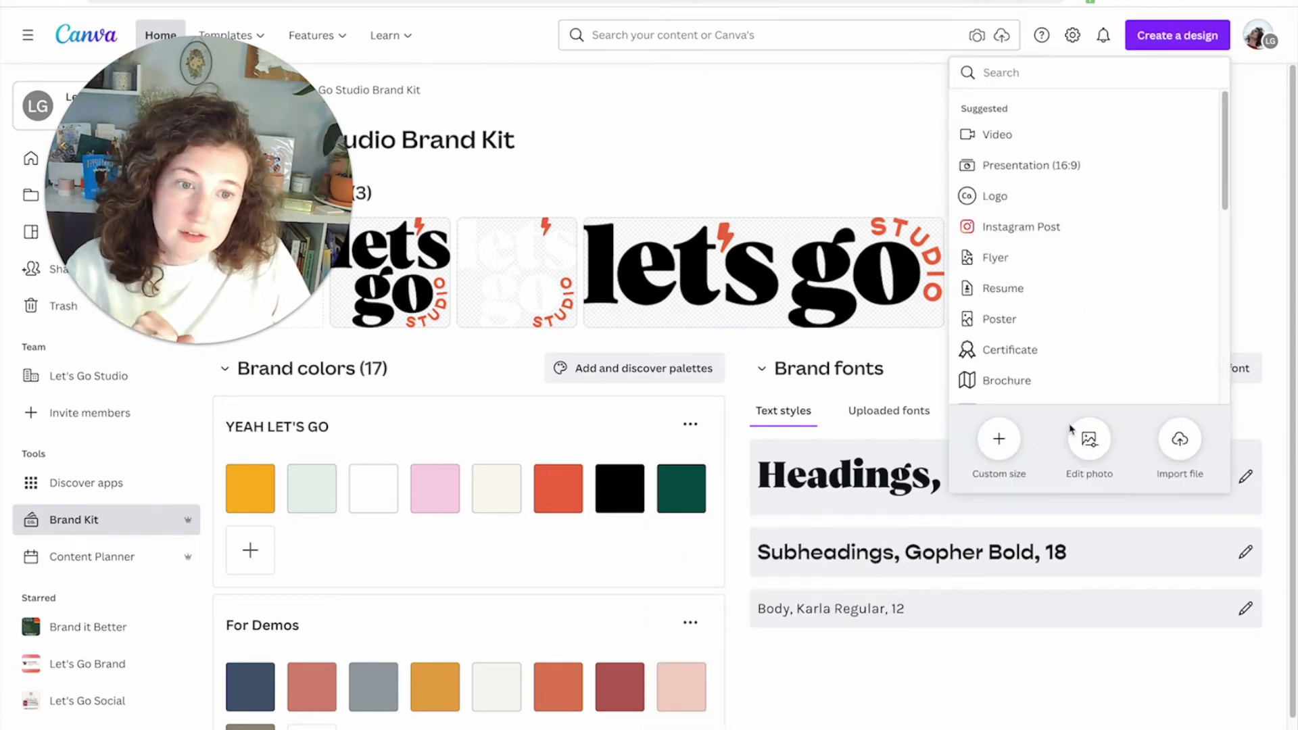
click(983, 449)
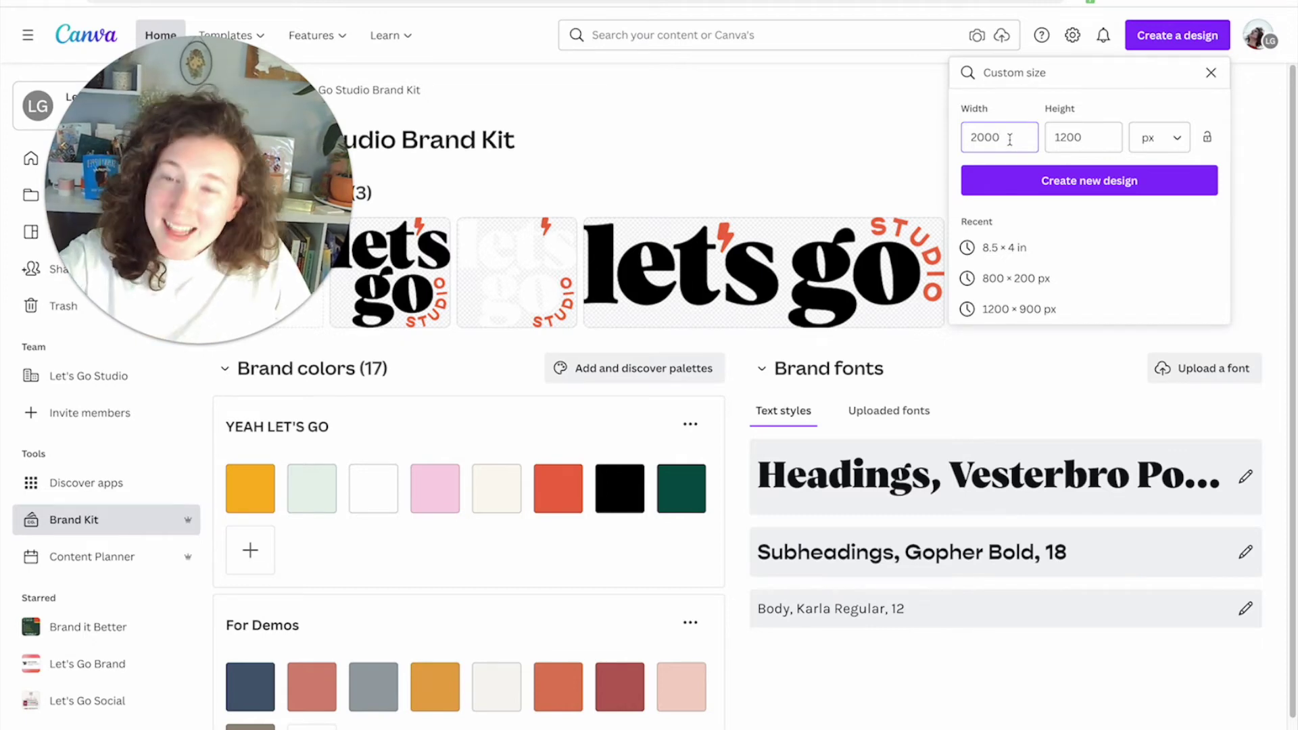
double_click(1096, 145)
text(1000)
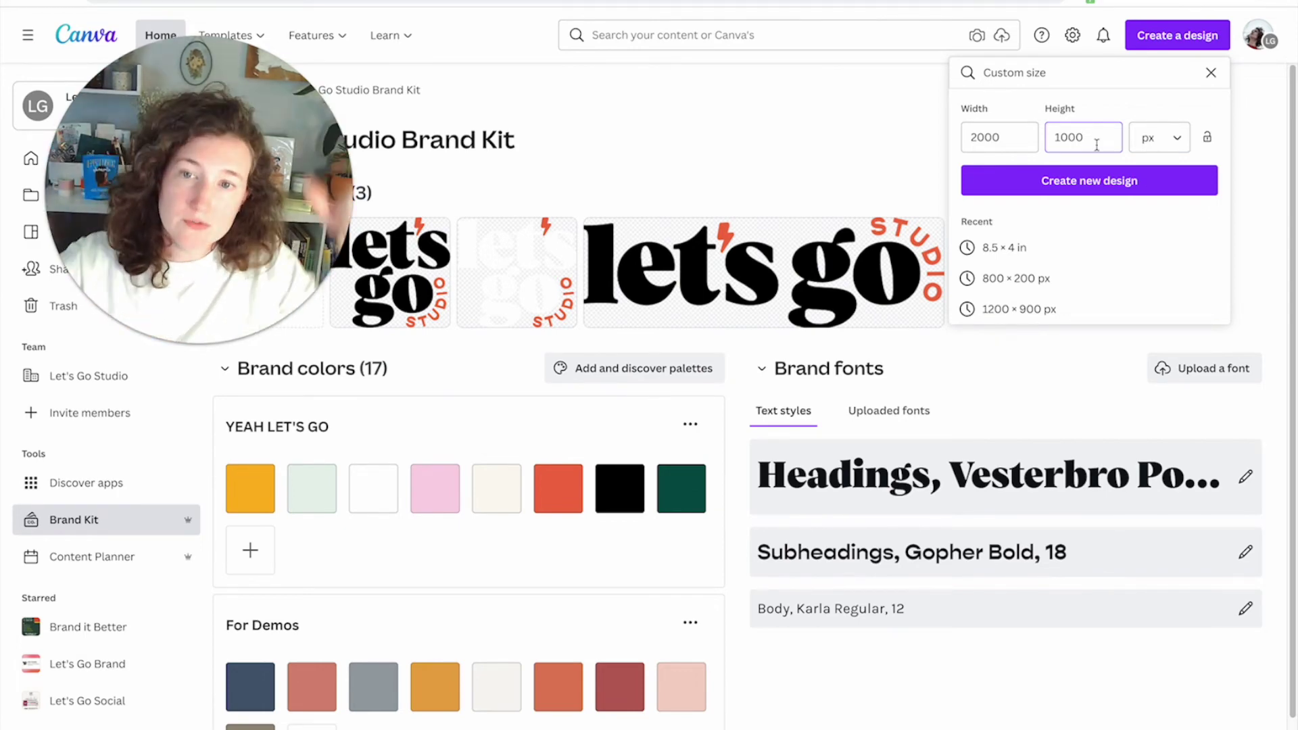
click(1090, 180)
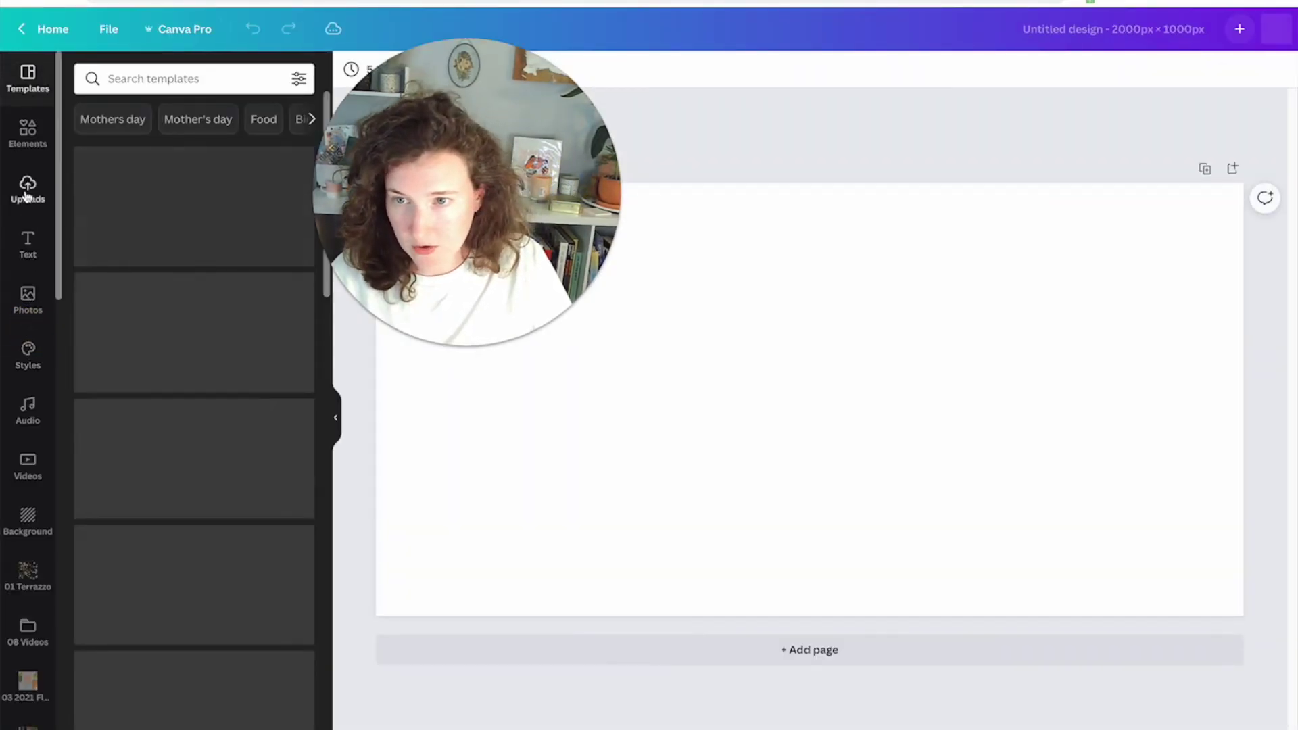
Step: Add the recently used daisy photo to the new design
click(27, 298)
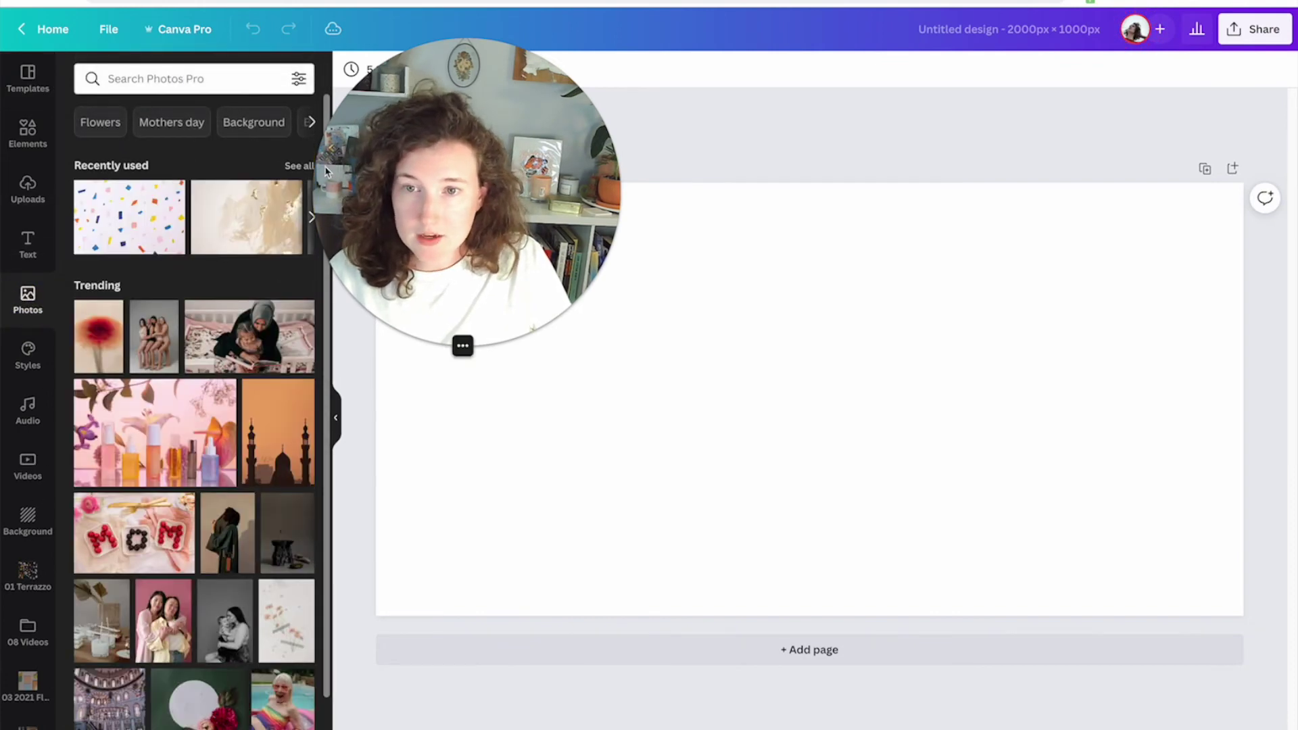
click(297, 165)
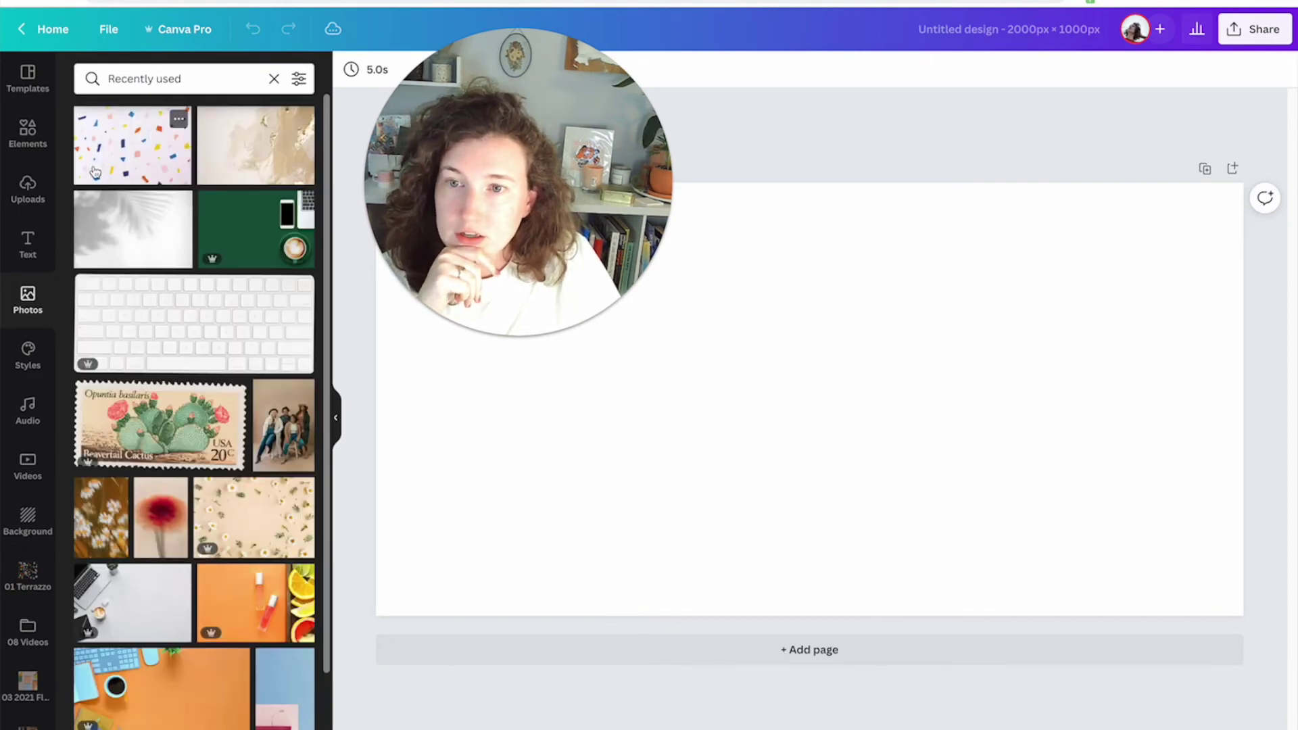
click(253, 517)
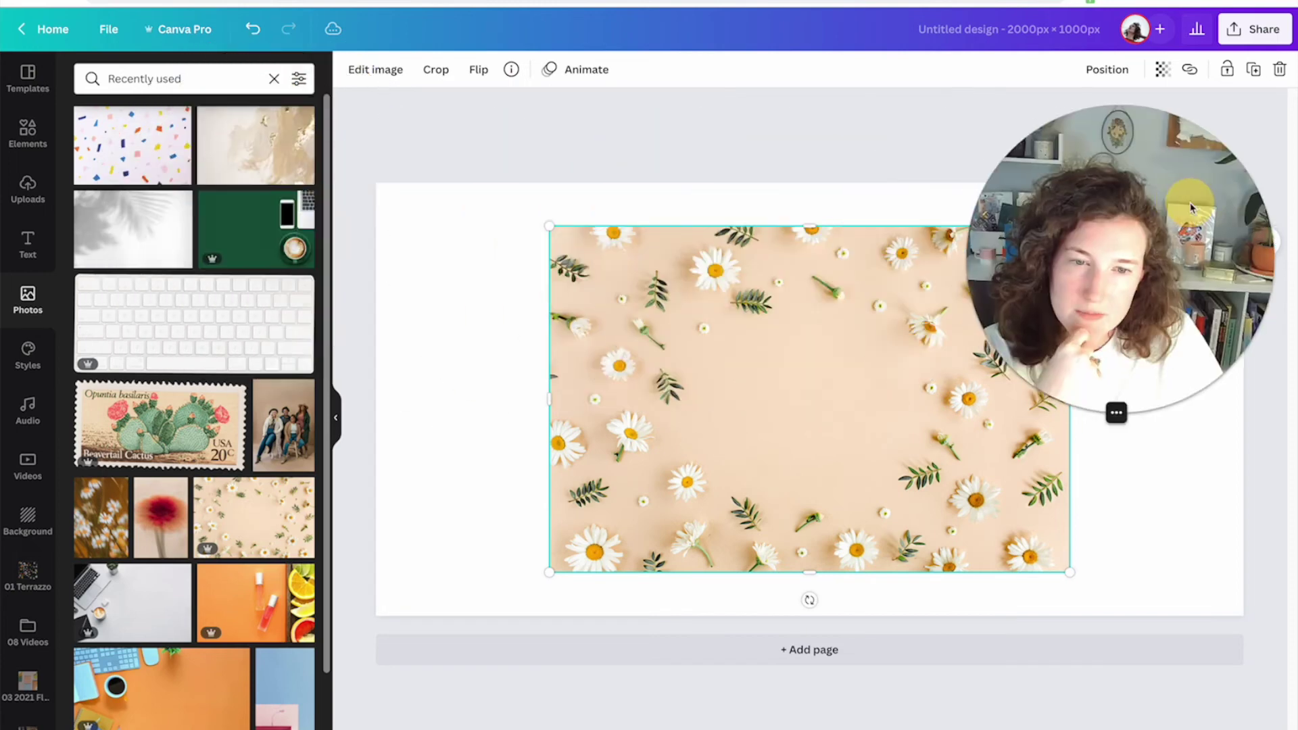
Step: Adjust the daisy photo to tint -88, contrast 11, brightness 8 and saturation -38
click(377, 75)
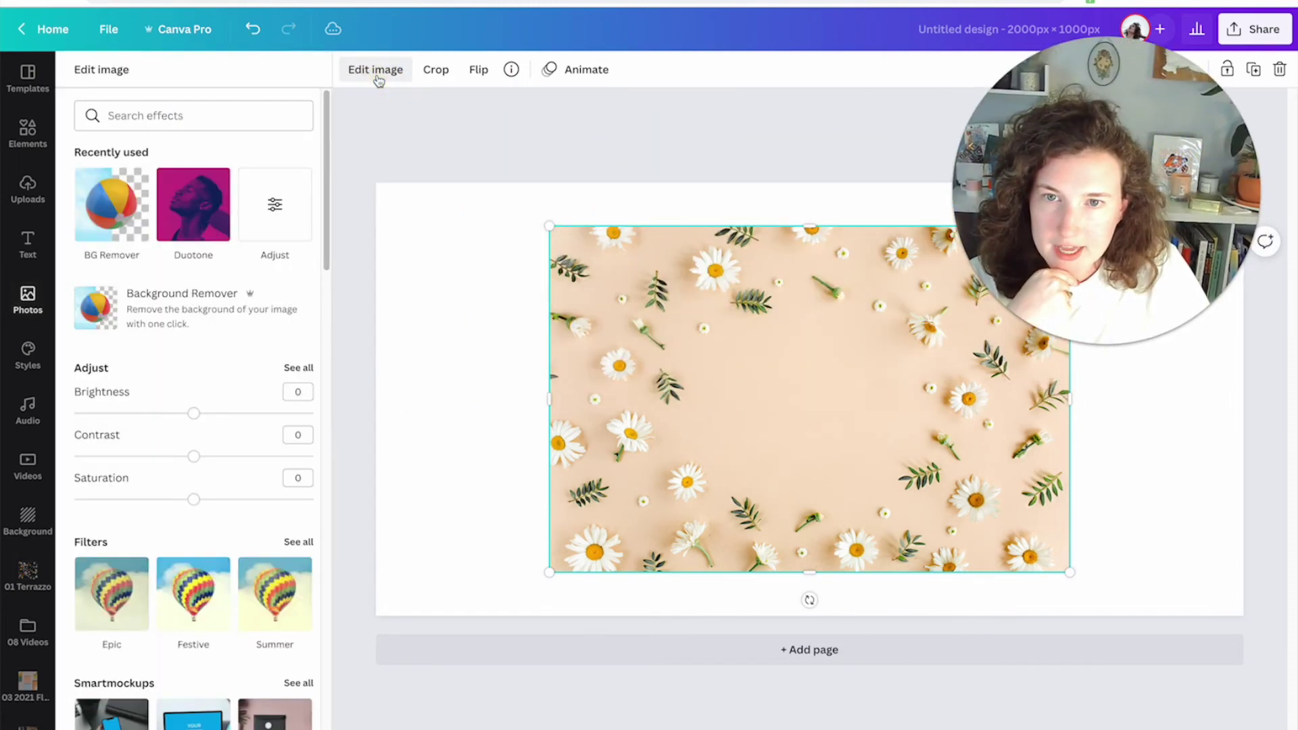
click(295, 368)
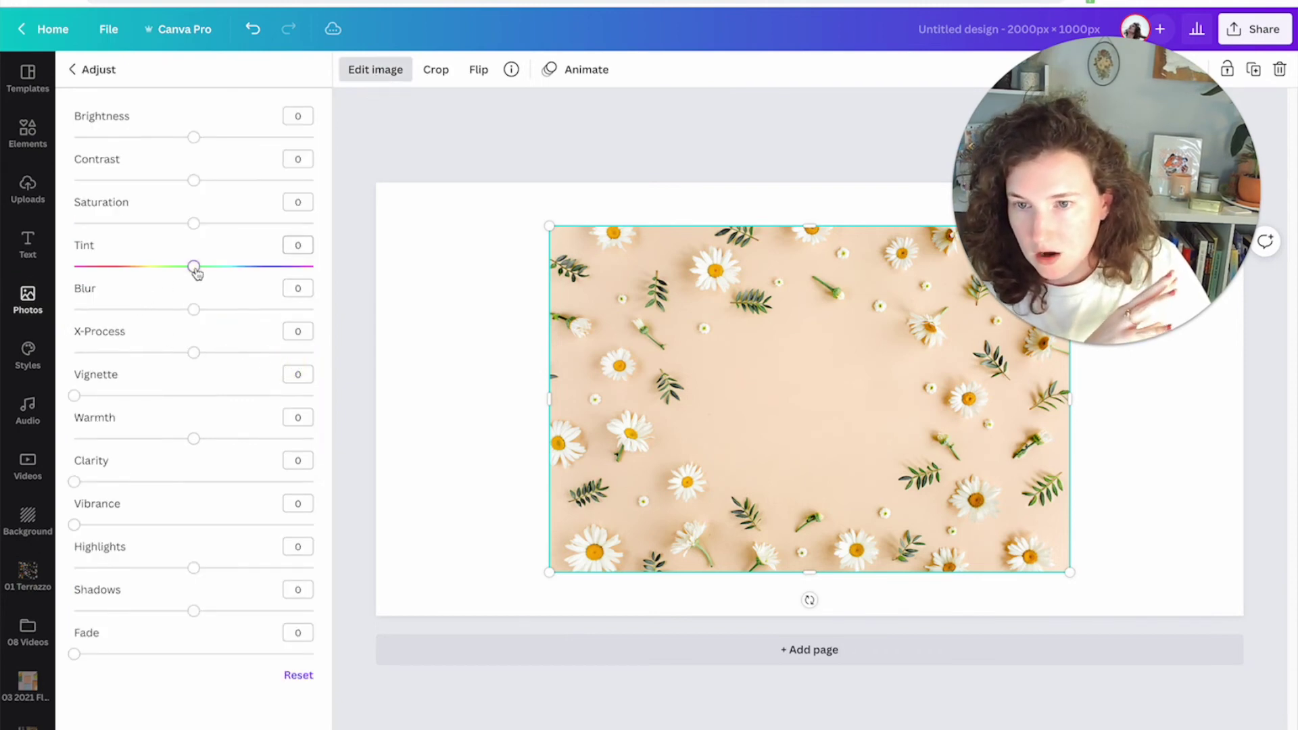
drag(195, 272, 89, 269)
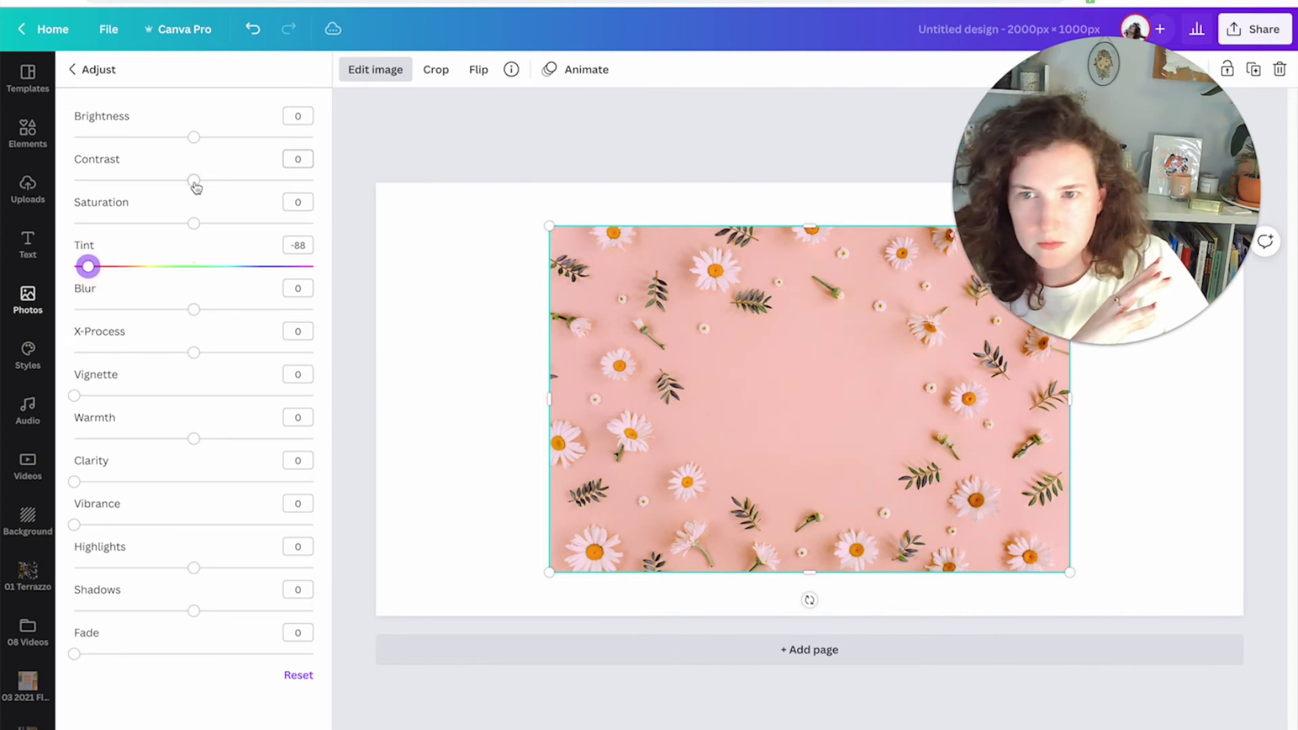
drag(196, 182, 205, 139)
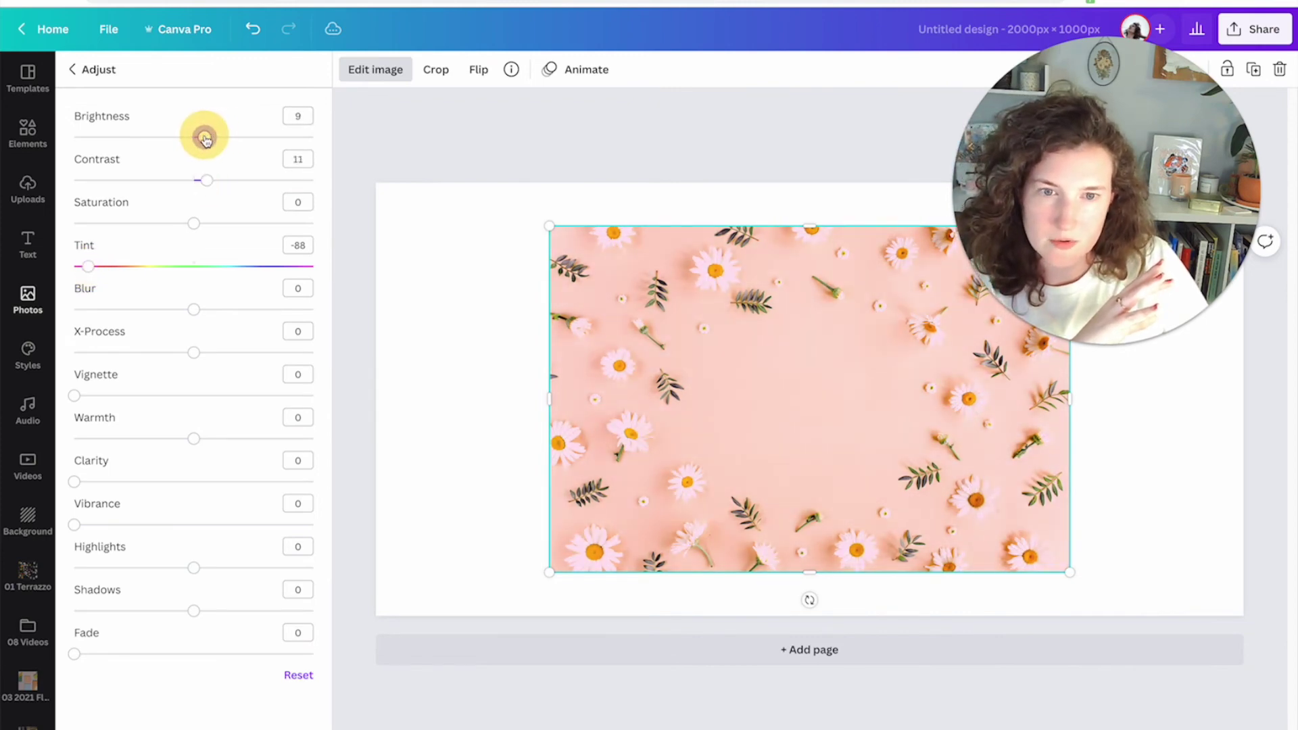
drag(195, 223, 147, 258)
Step: Set the daisy photo as the page background and rename the design 'WEBSITE GRAPHIC'
right_click(705, 449)
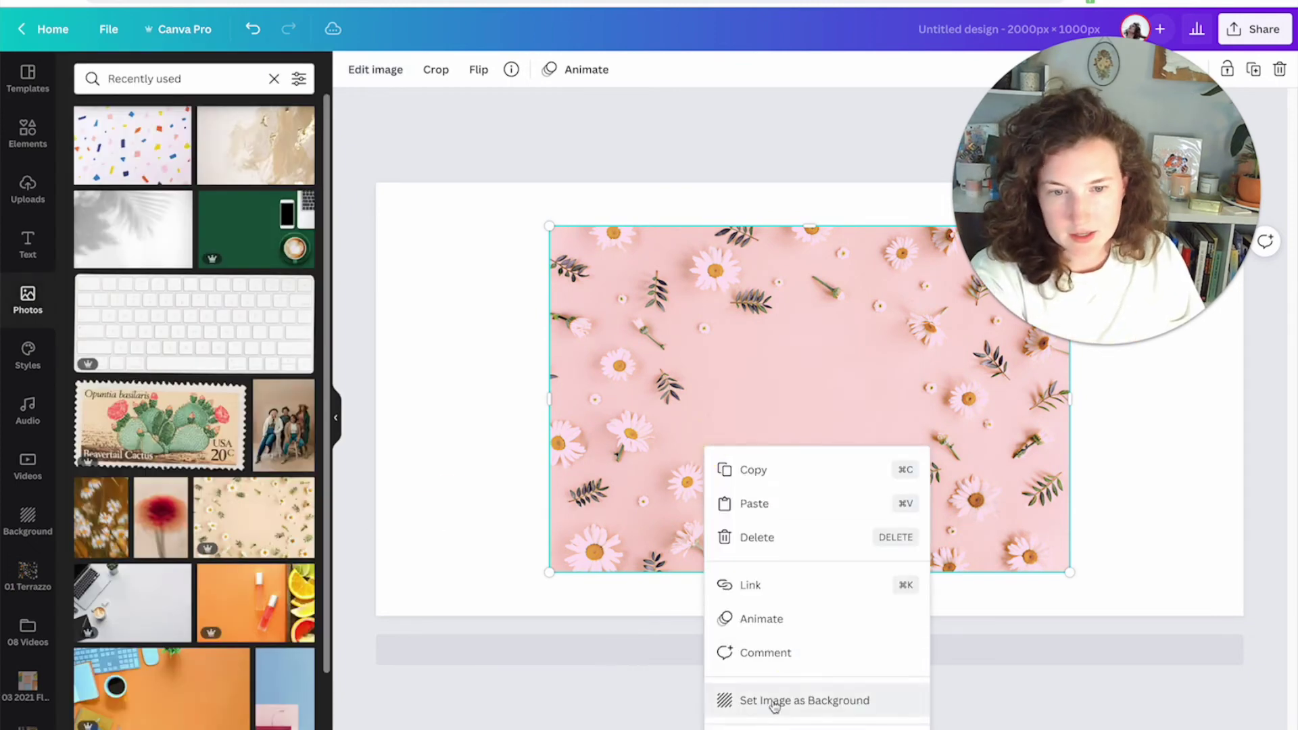
click(748, 702)
drag(1062, 234, 225, 248)
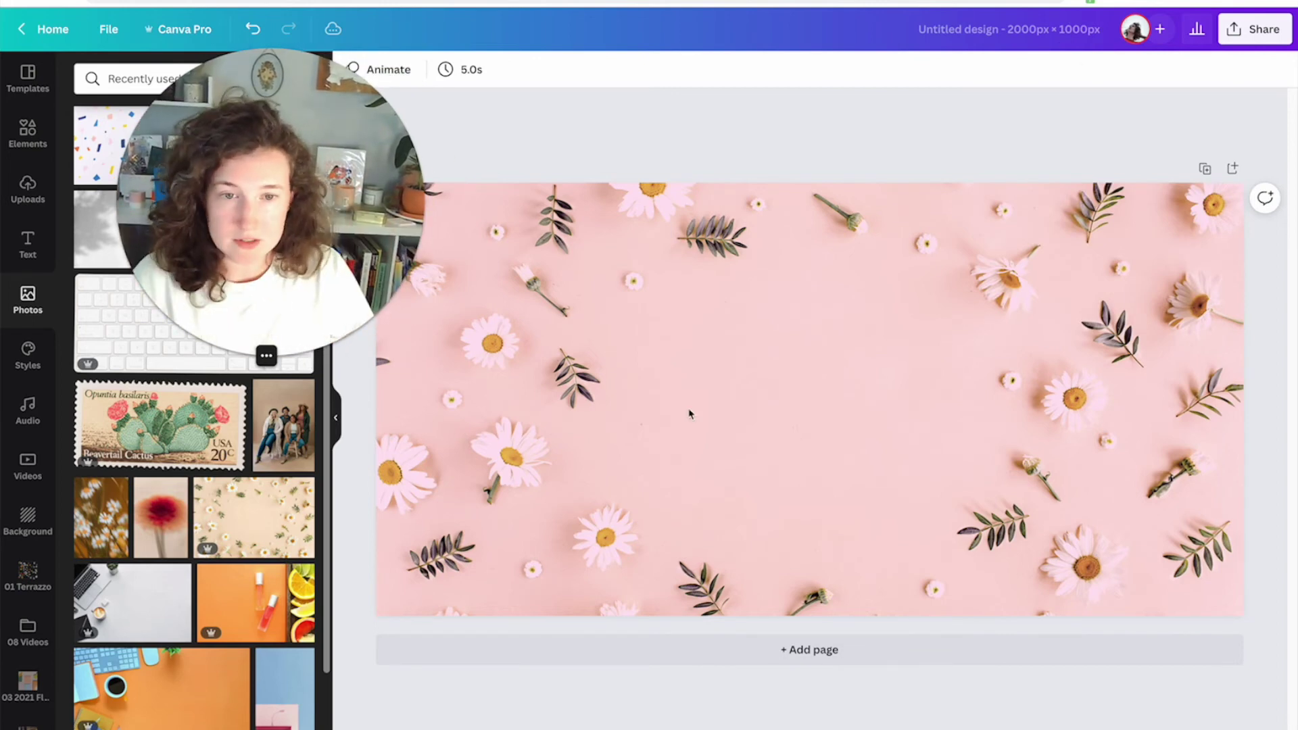
click(1038, 27)
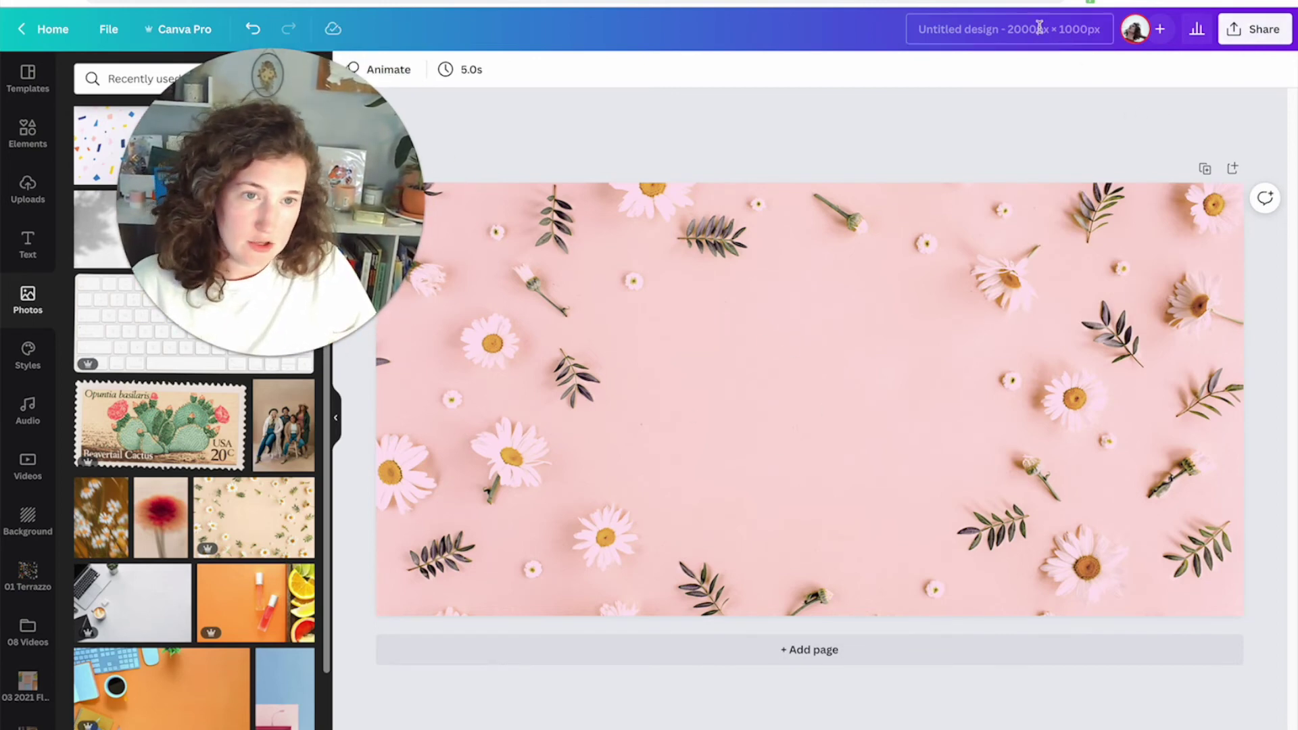
text(WEBSITE GRAPHIC)
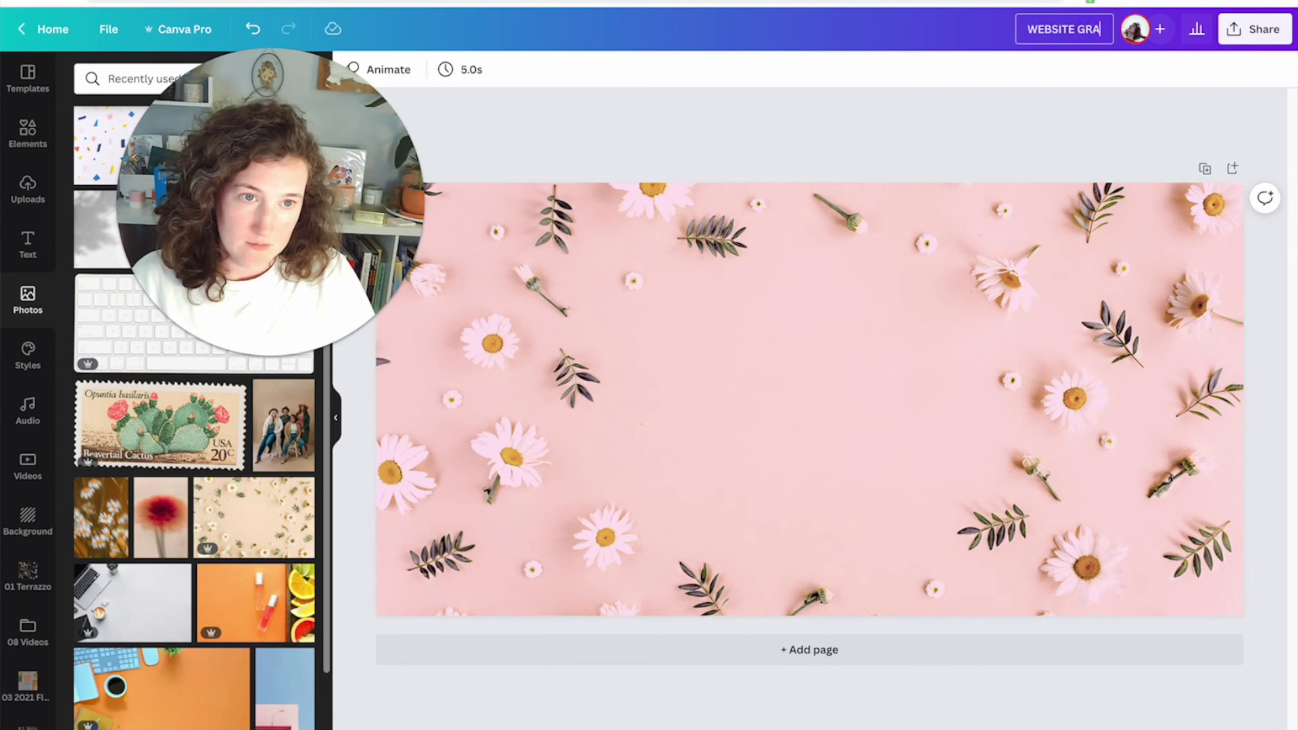
click(1134, 120)
Step: Download the design as a PNG and save it to the Desktop
click(1265, 30)
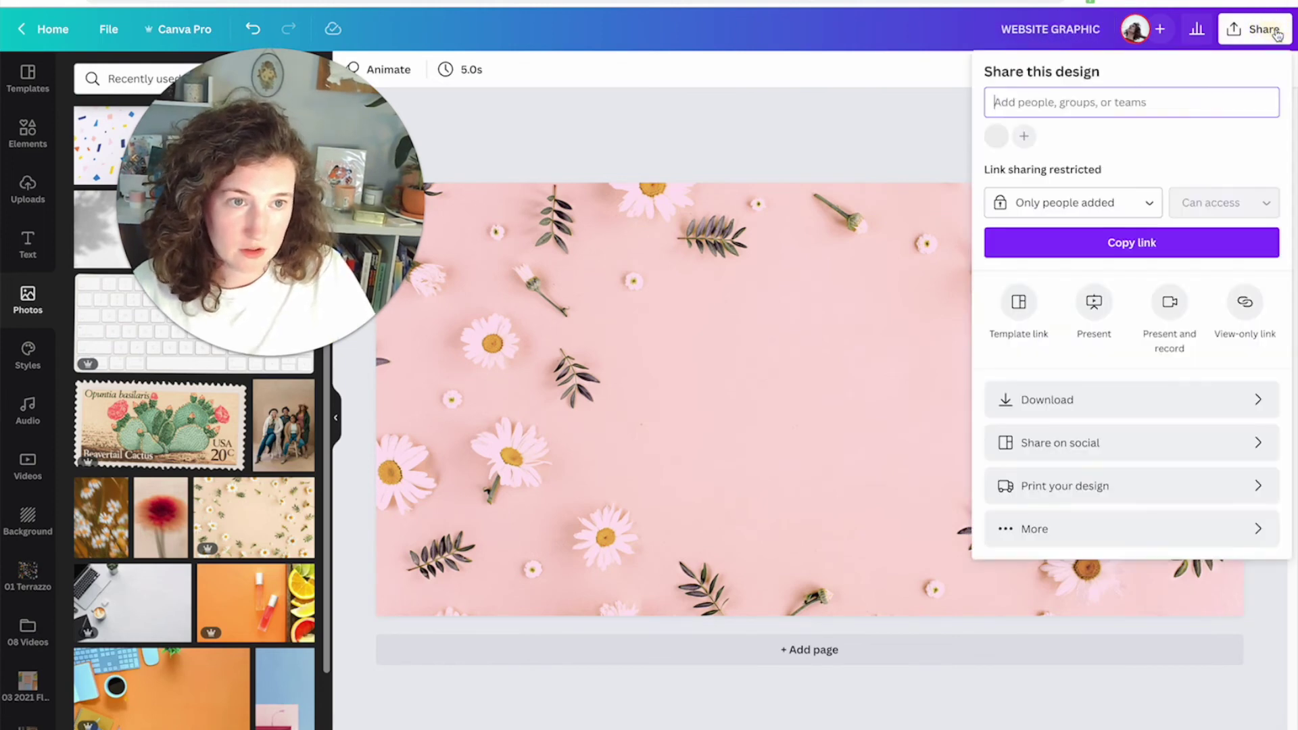
click(1061, 401)
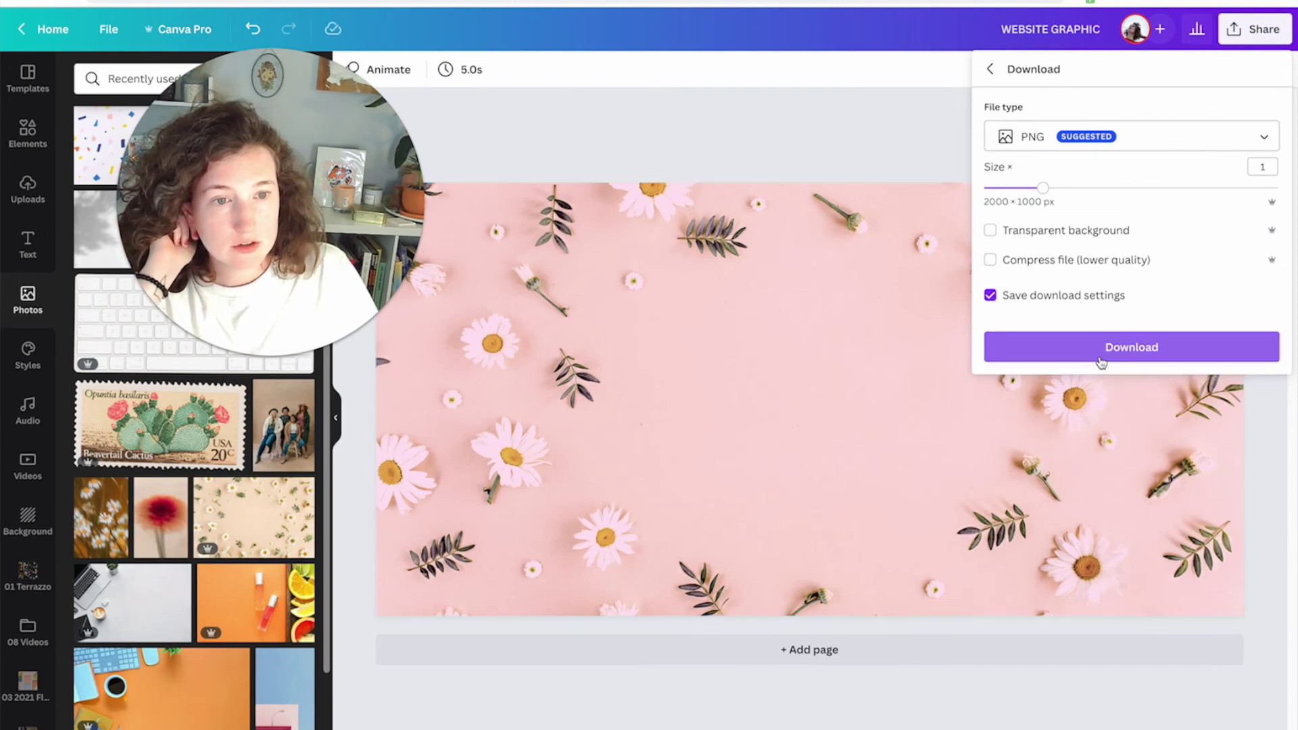
click(1122, 352)
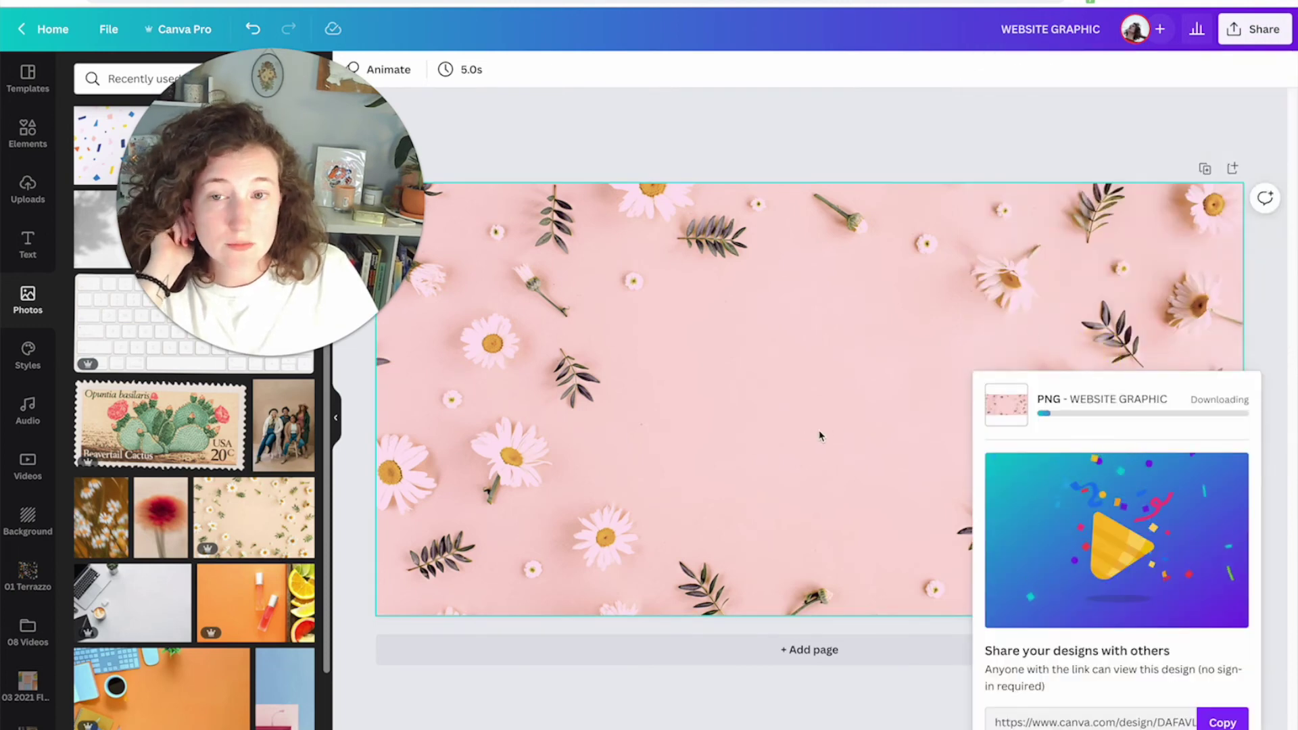
mouse_move(354, 358)
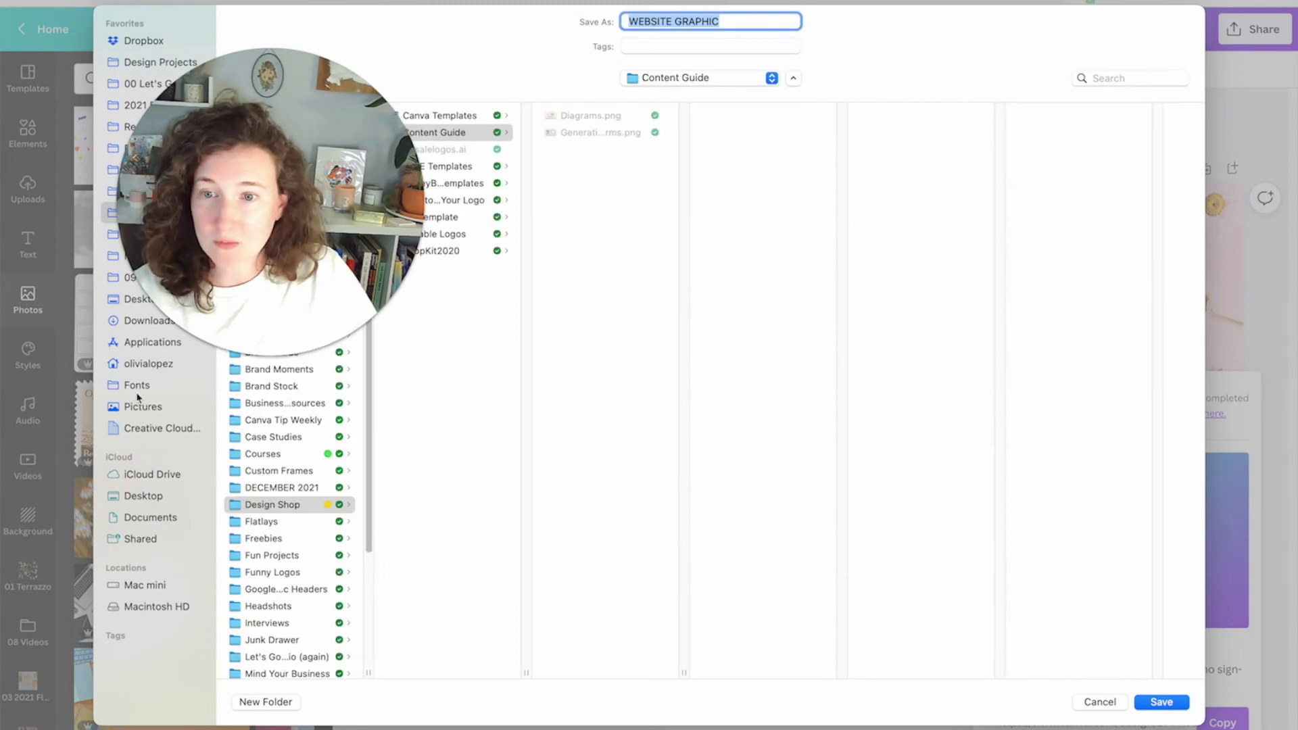
click(142, 305)
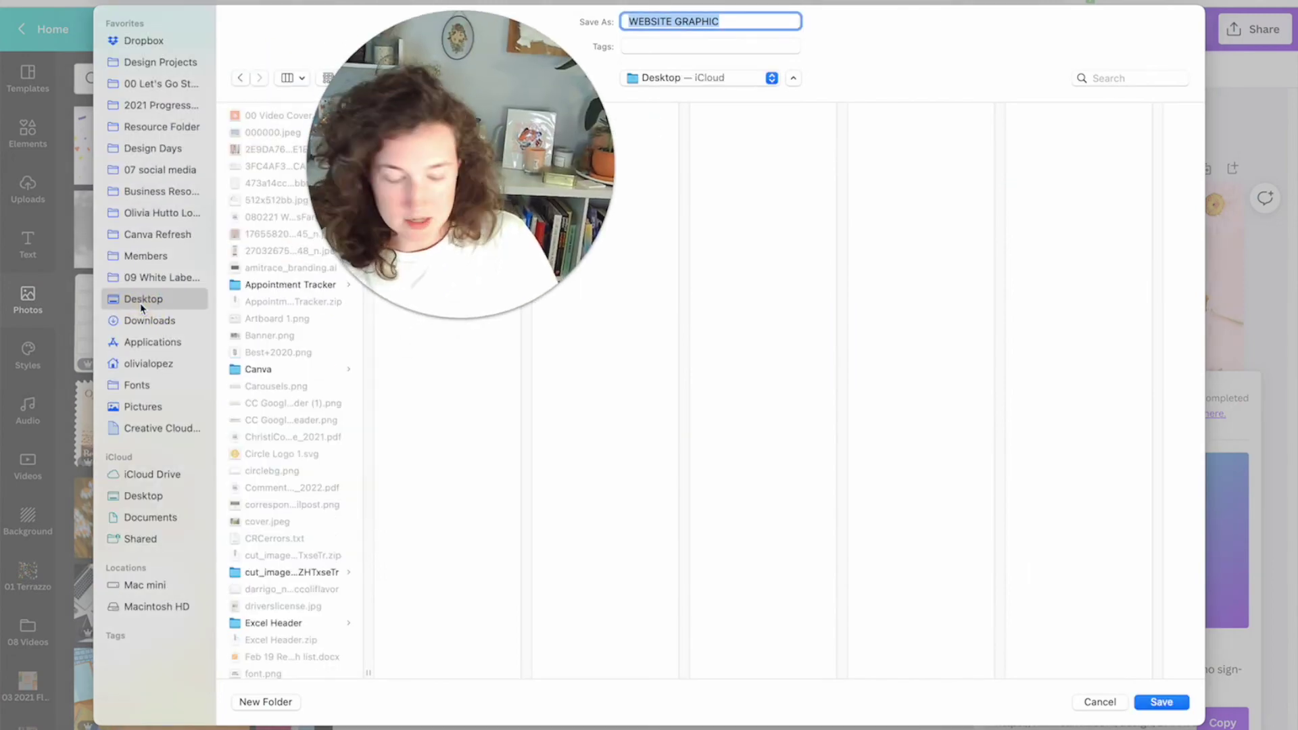
click(1162, 703)
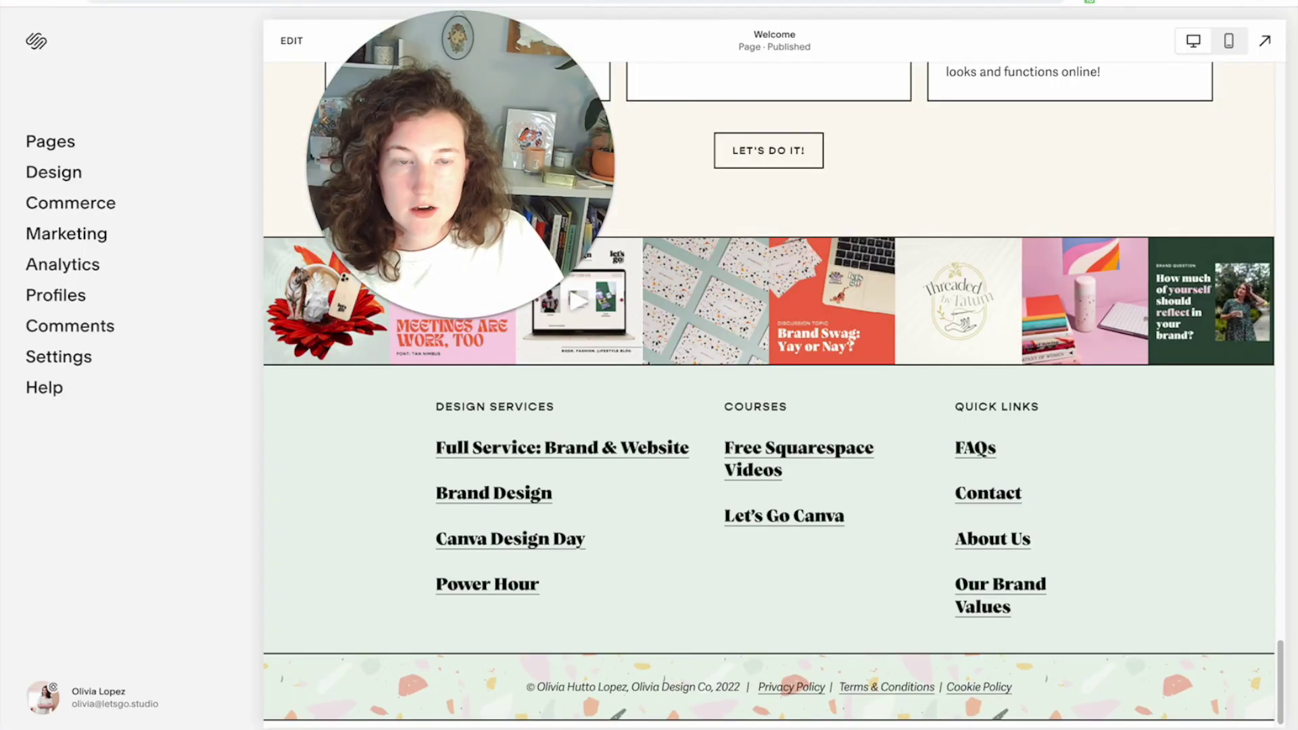
Step: Remove the LetsGo!-4.jpg background image from the Design is a Partnership section
scroll(849, 180, up, 7)
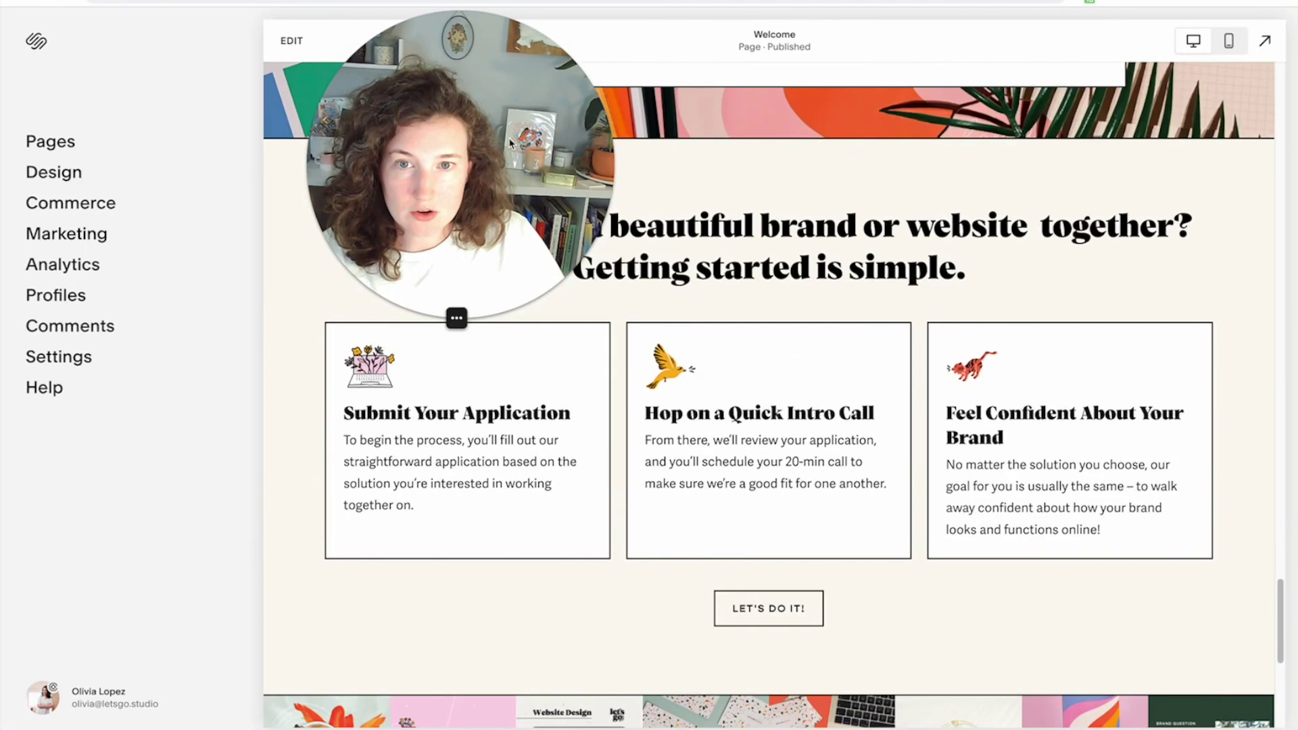
scroll(440, 261, up, 4)
click(290, 42)
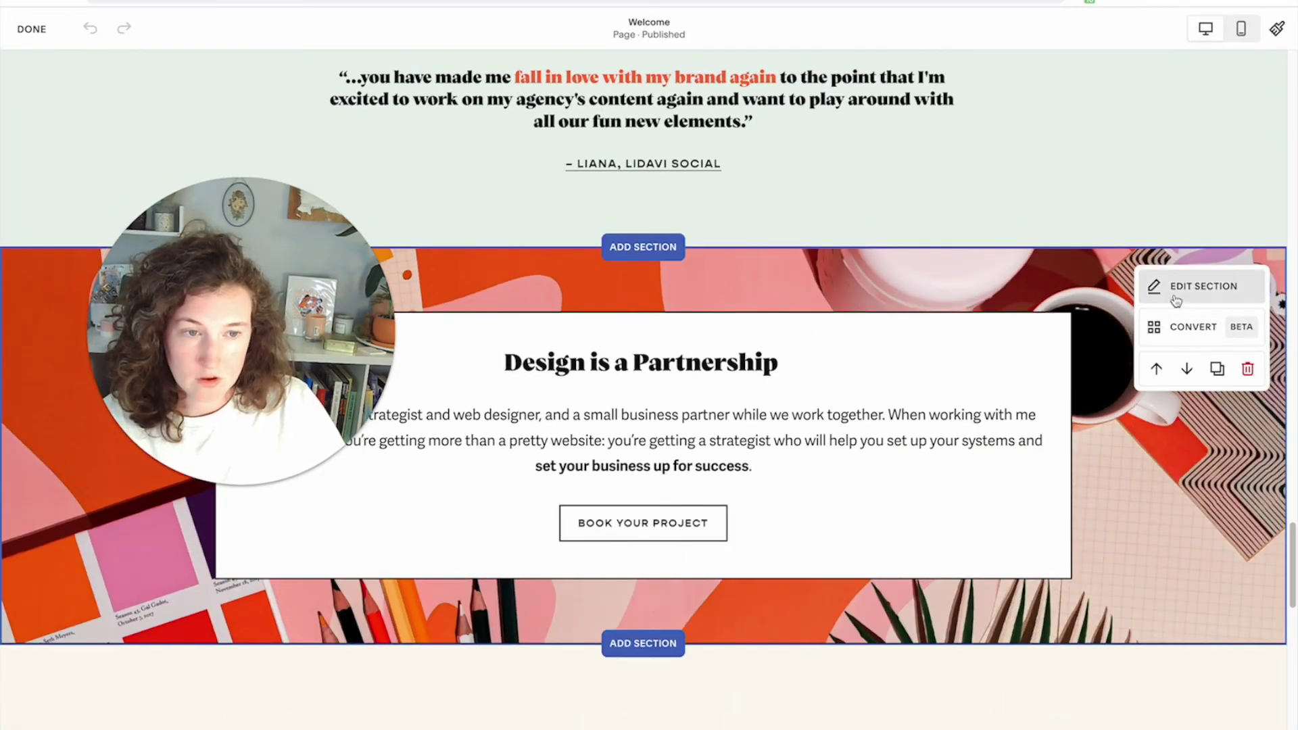
click(1177, 301)
click(1111, 299)
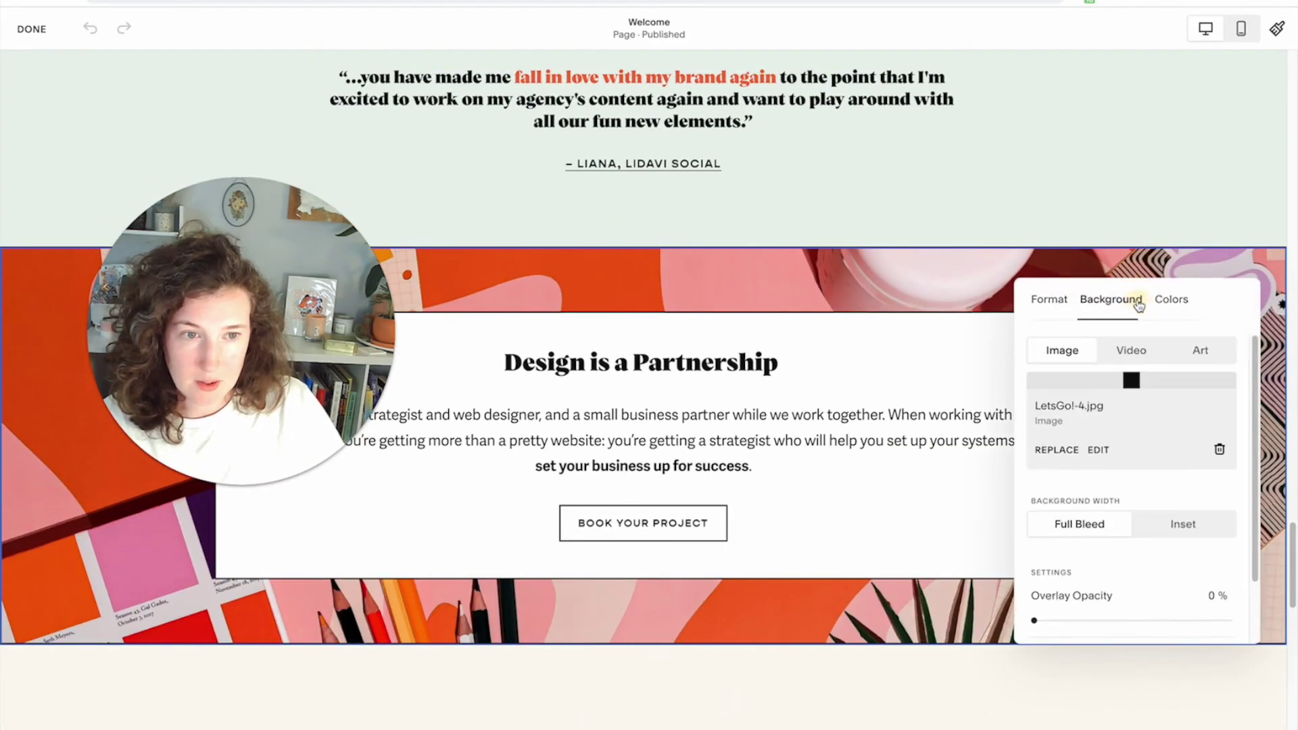
click(1220, 528)
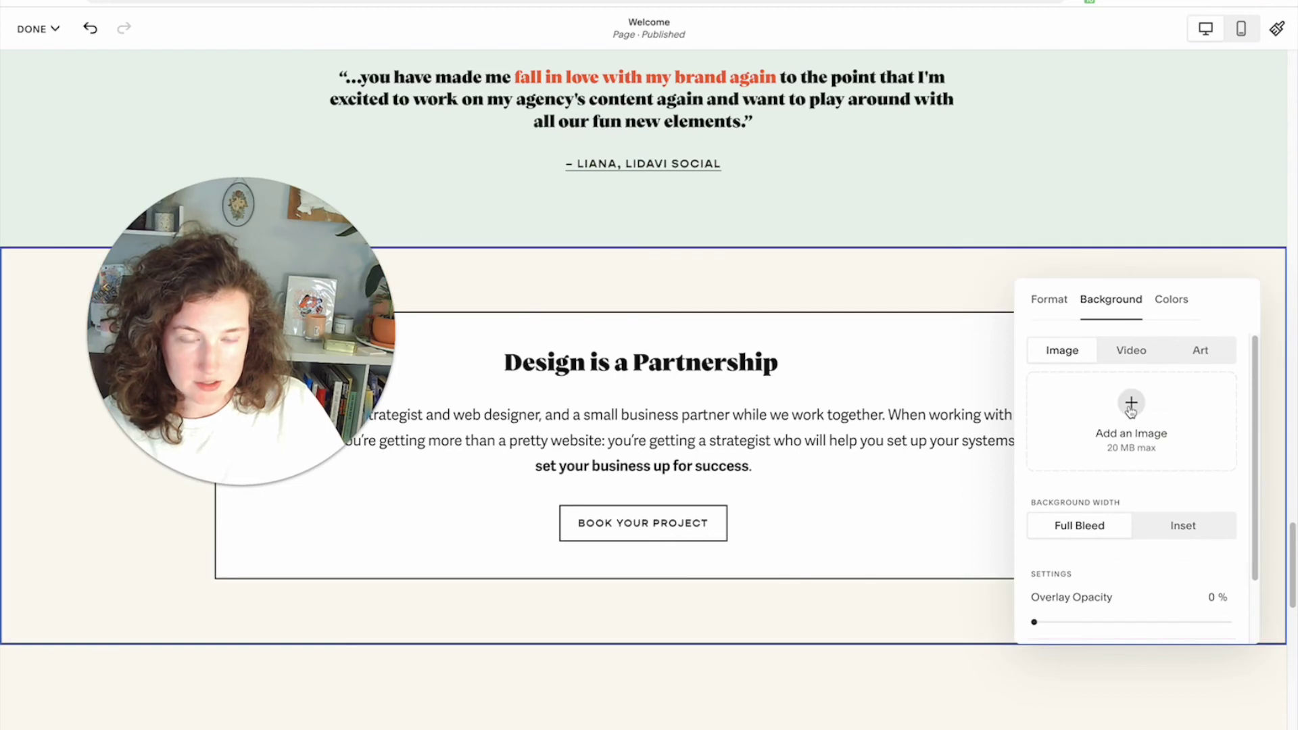
Step: Upload WEBSITE GRAPHIC.png from the Desktop as the section's new background image
click(1132, 404)
click(1065, 440)
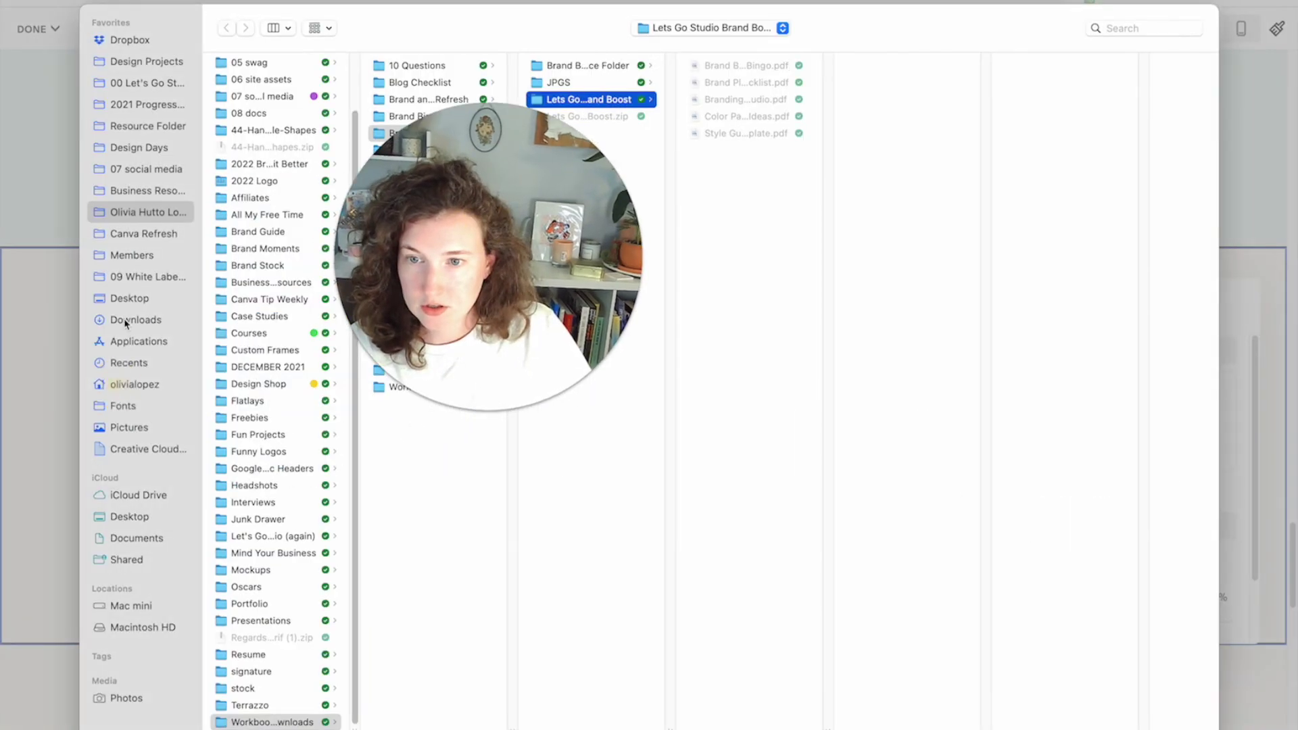
click(125, 300)
scroll(309, 508, down, 15)
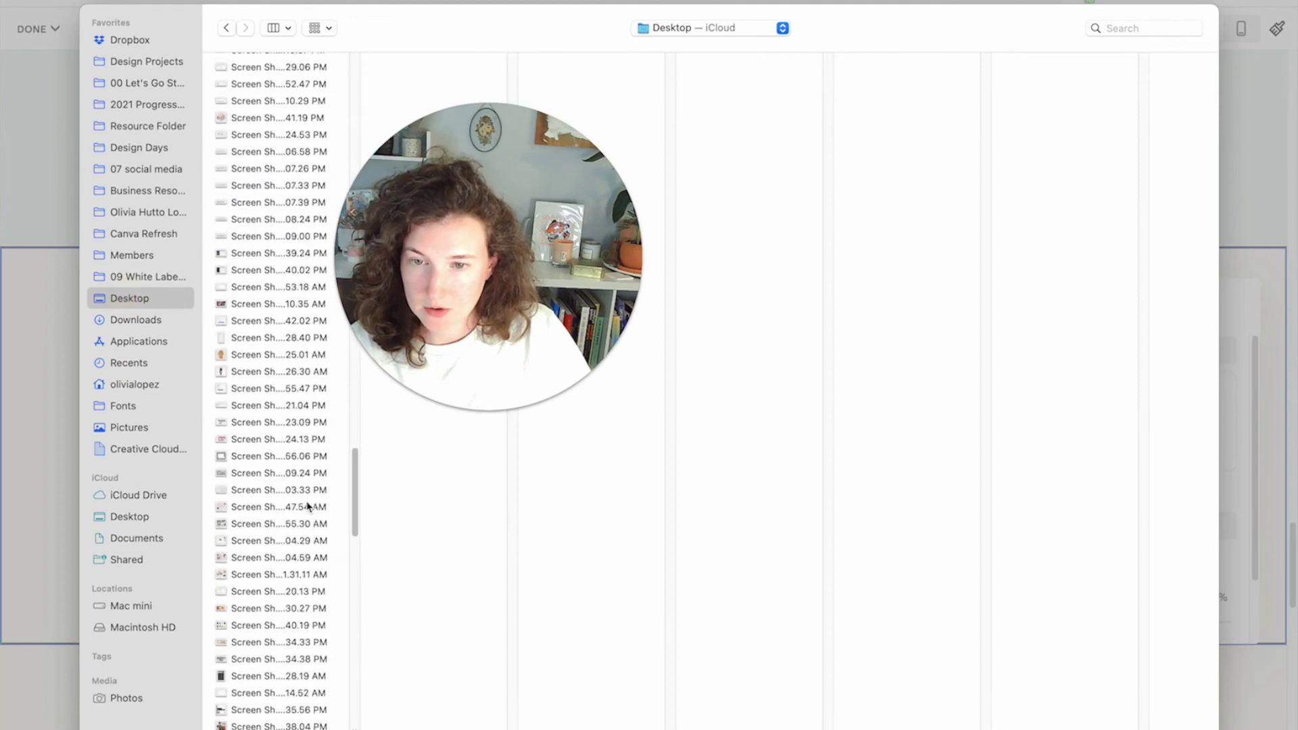
scroll(308, 506, down, 10)
click(264, 672)
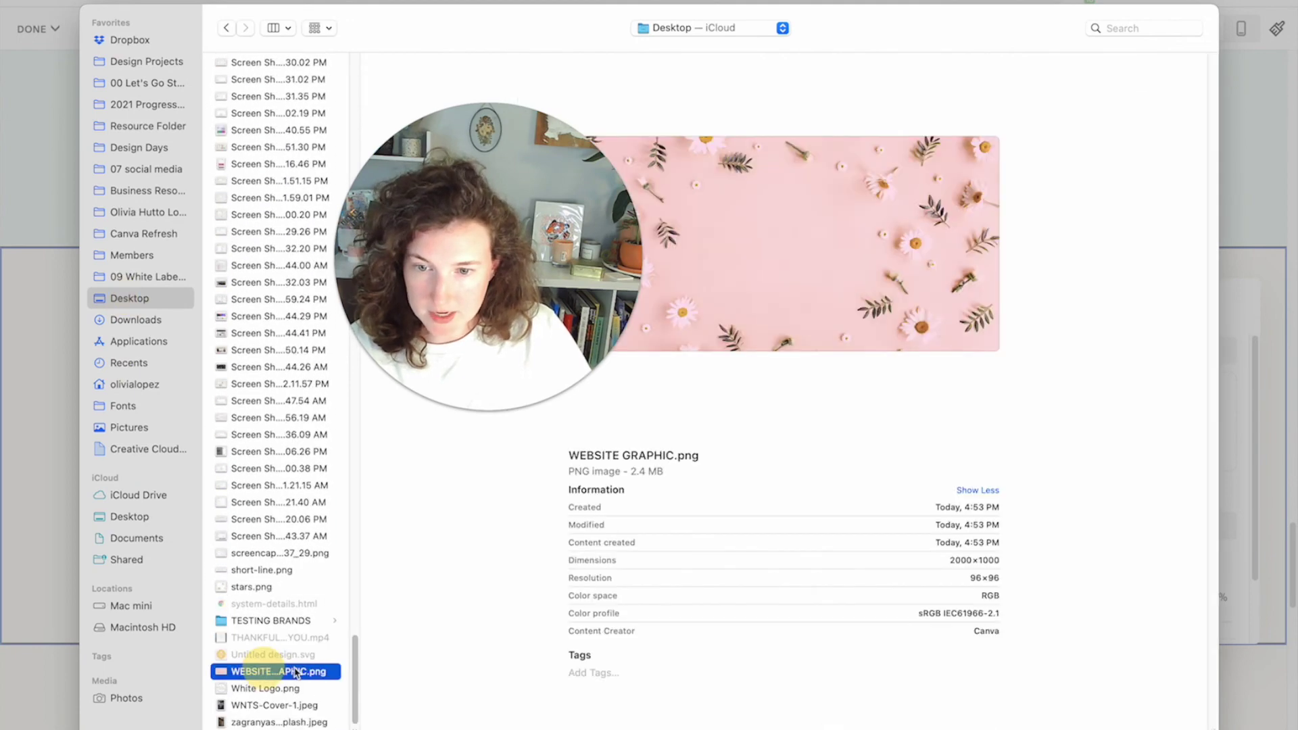
double_click(264, 672)
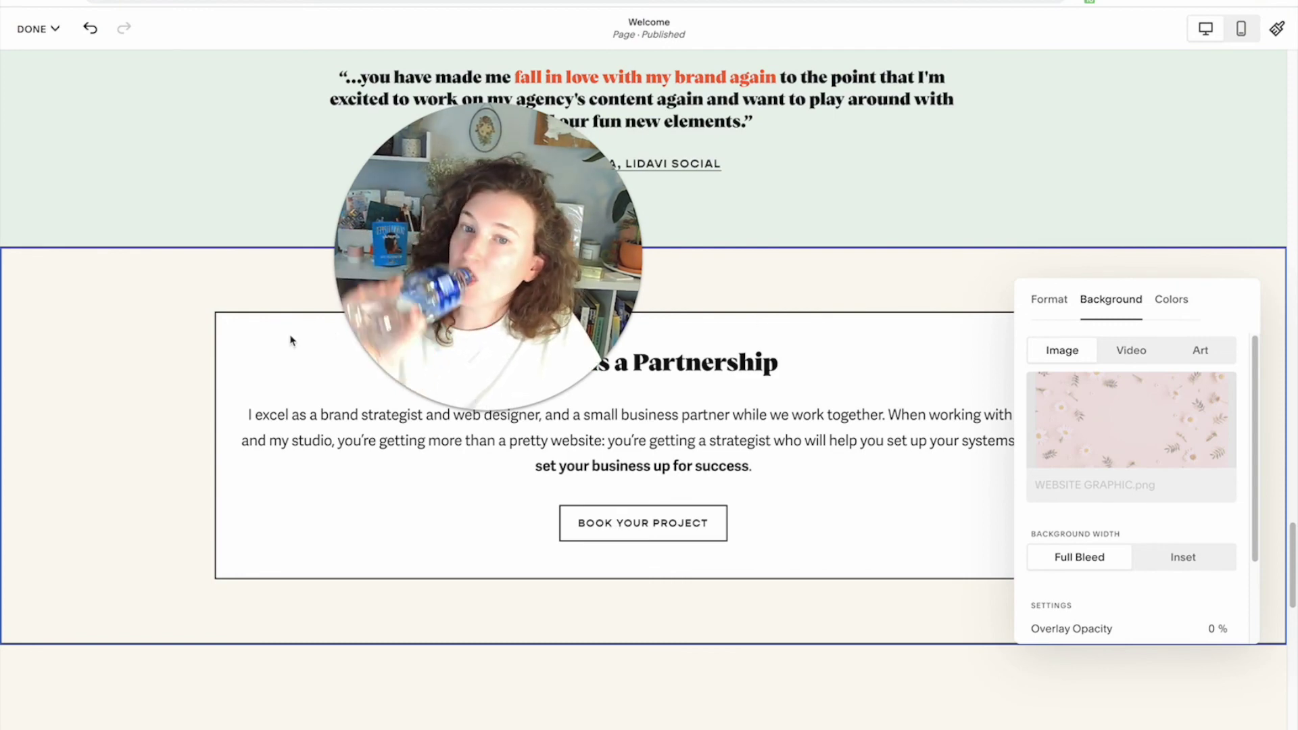
Step: Close the background settings, check the pink daisy section in mobile view, then return to desktop view
click(122, 419)
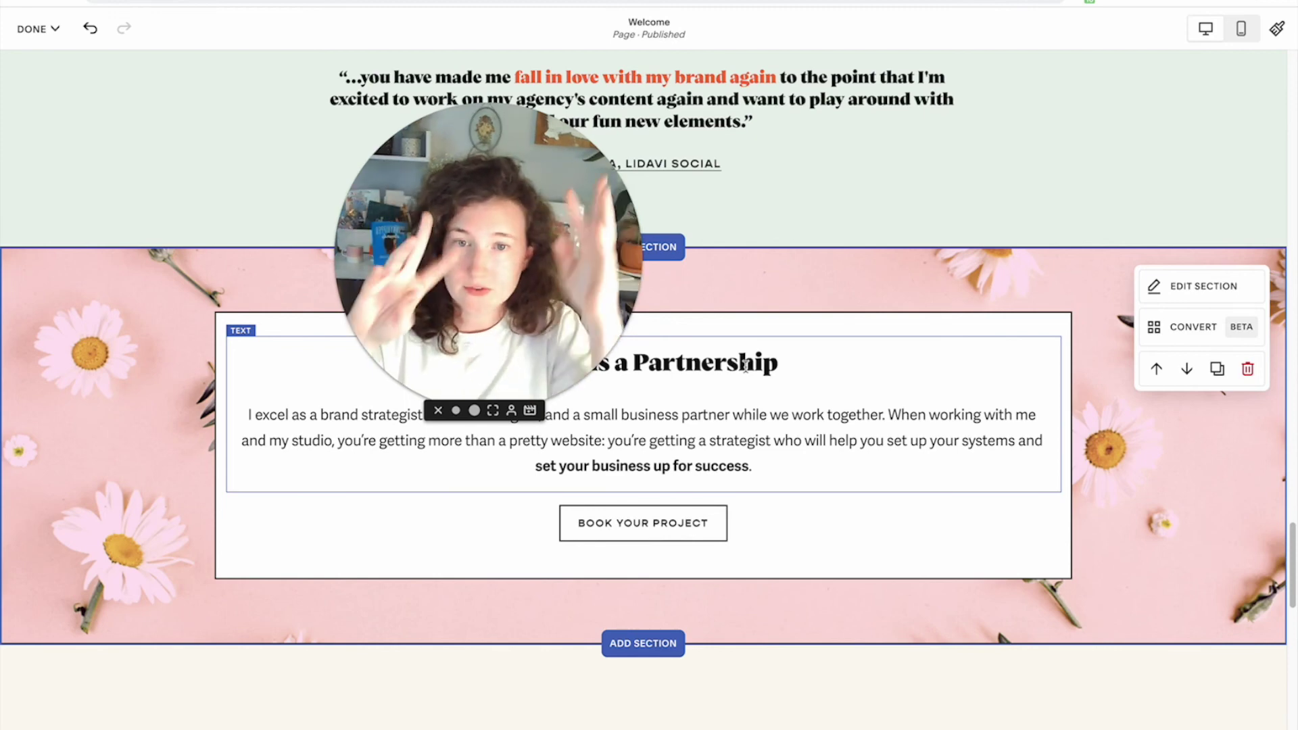
click(1242, 30)
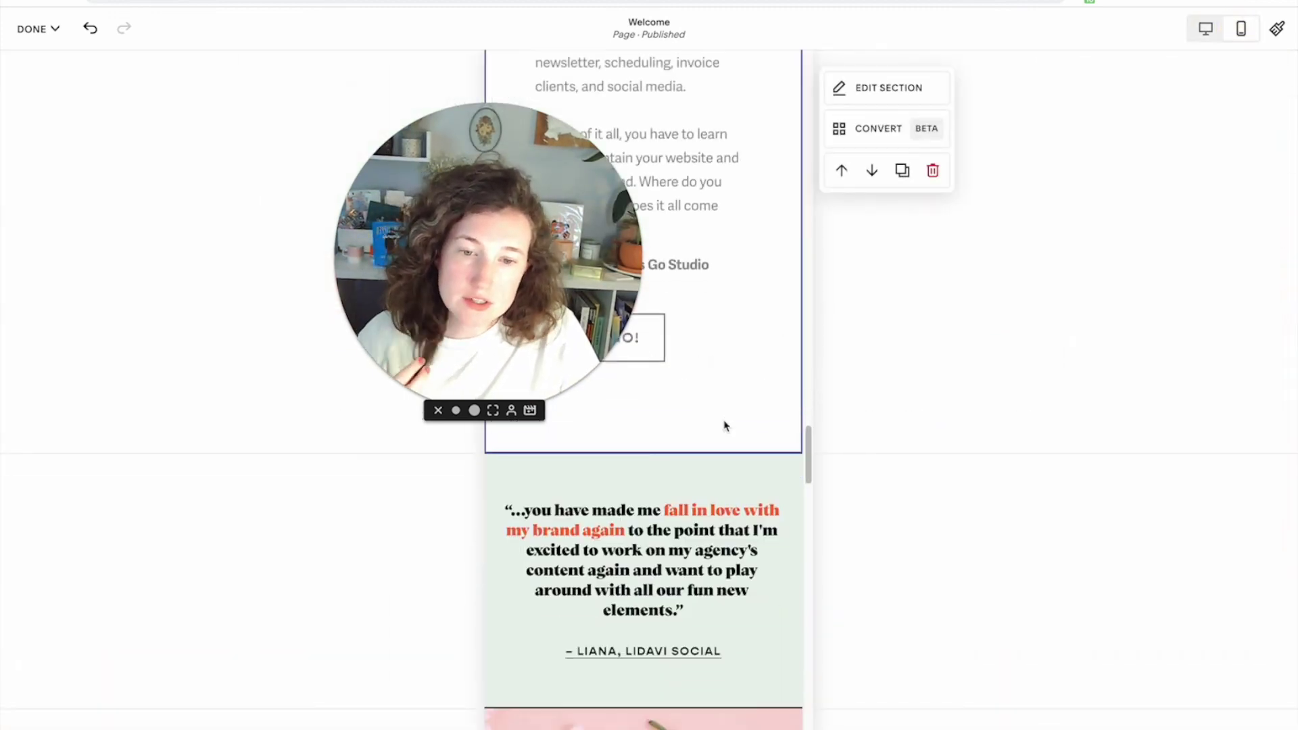
scroll(724, 422, down, 3)
scroll(725, 425, down, 3)
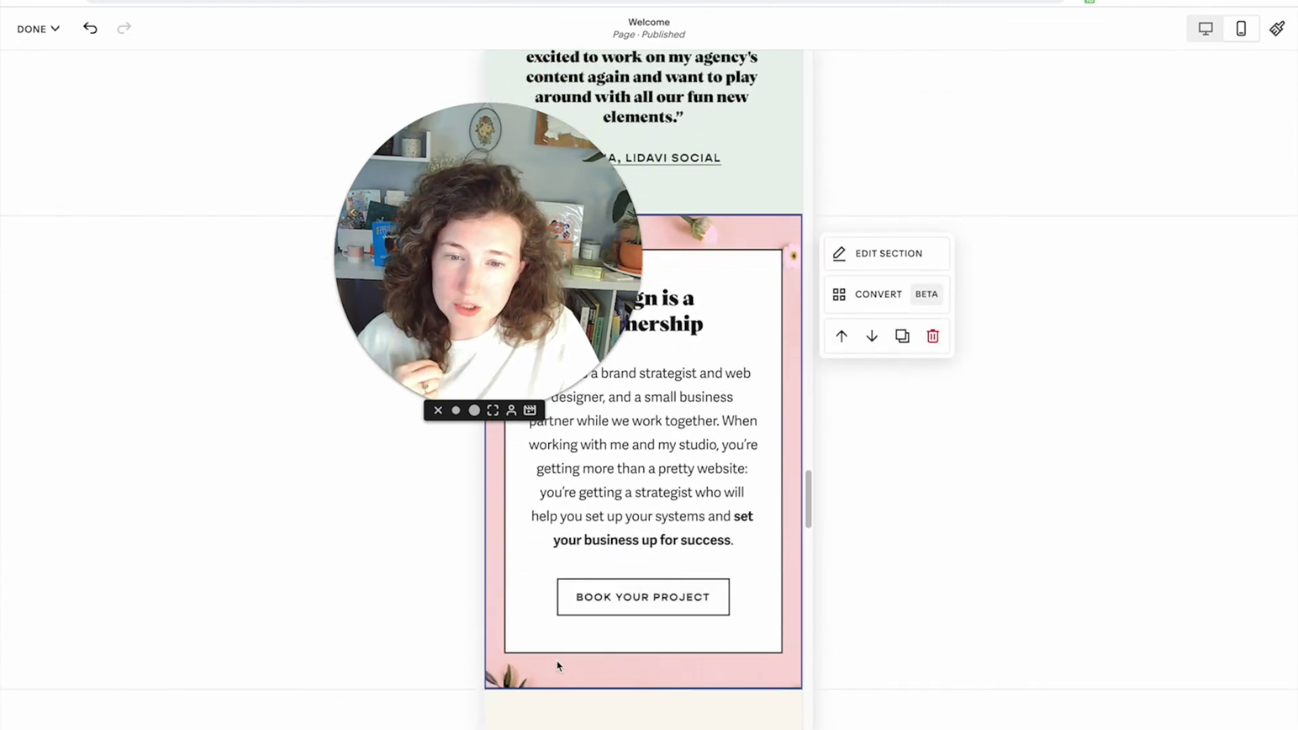
click(1206, 28)
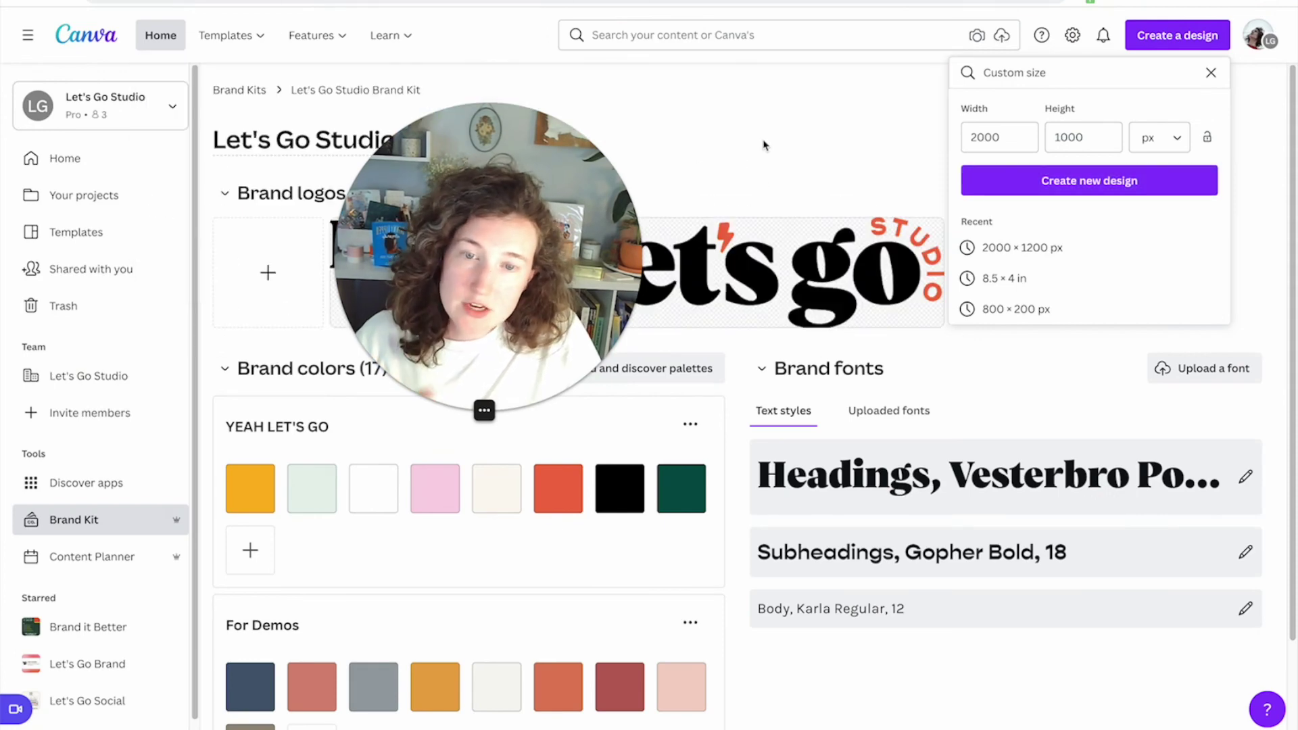
Step: Dismiss the custom size popup to reveal the Let's Go Studio Brand Kit page
click(764, 144)
drag(525, 261, 1044, 227)
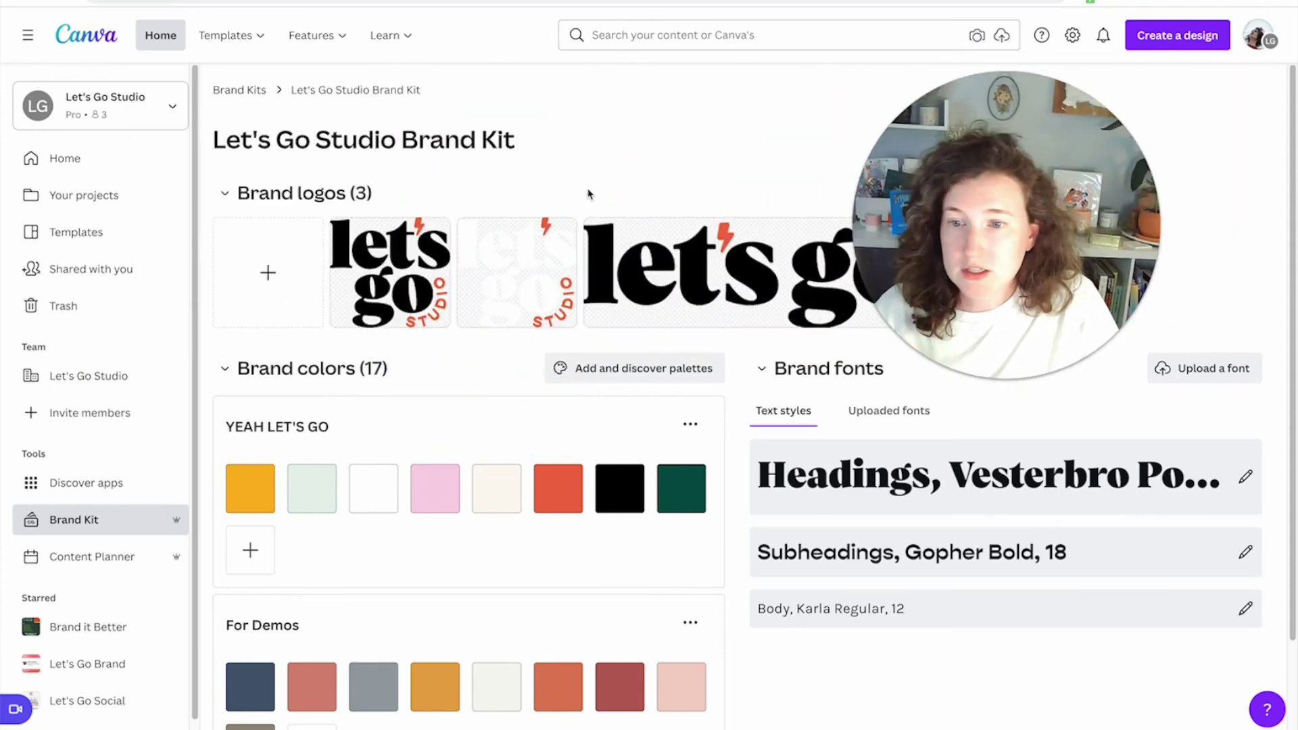